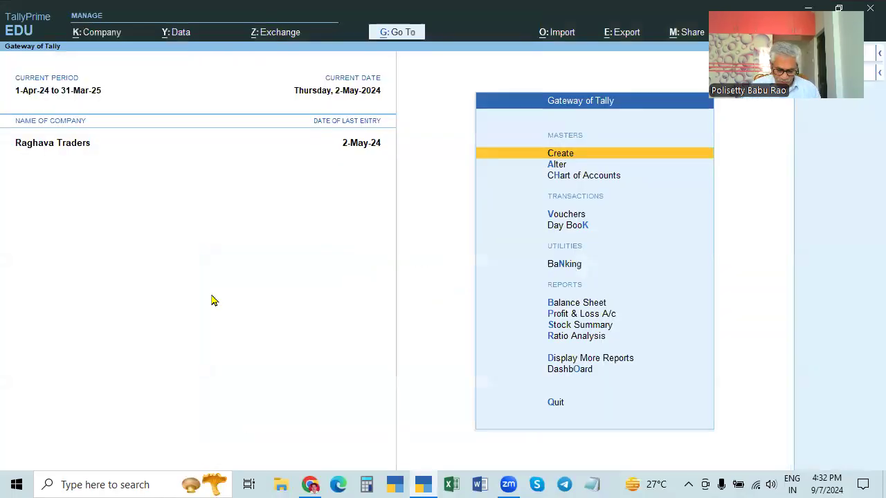
- Open the Day Book and widen its date range to list the vouchers from 1-Apr-24 to 2-May-24
{"action": "key", "text": "k"}
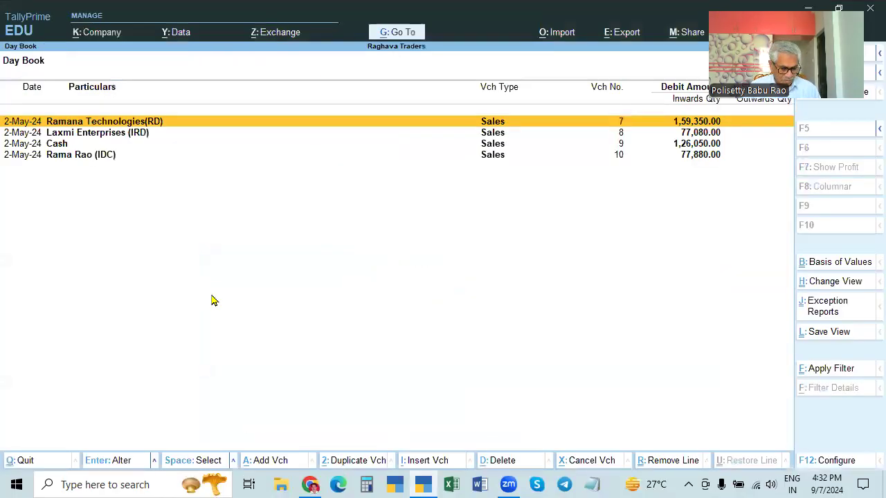
{"action": "key", "text": "F2"}
{"action": "key", "text": "BackSpace"}
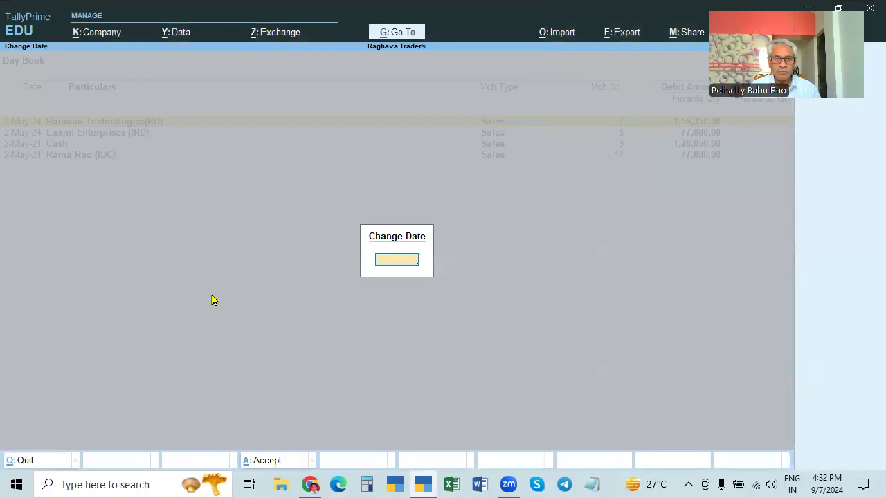
{"action": "key", "text": "Return"}
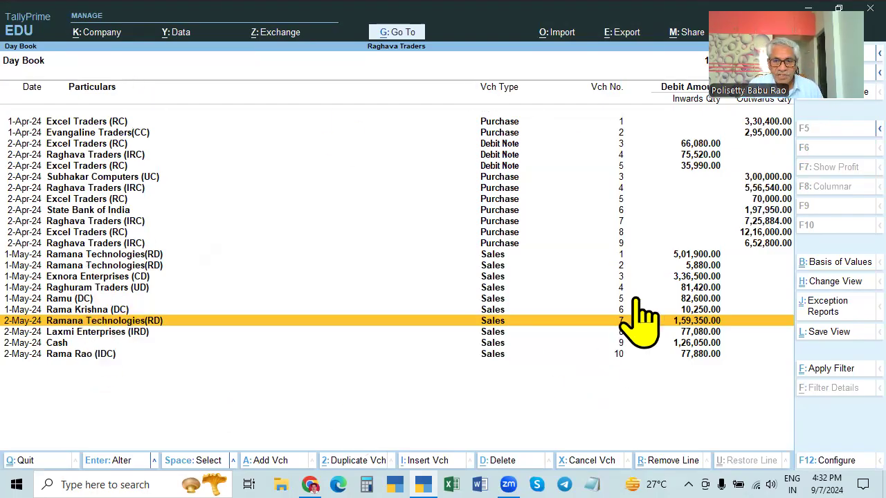
- Open the Ramana Technologies(RD) sales voucher No. 7 dated 2-May-24 to review its items and taxes
{"action": "left_click", "coordinate": [61, 344]}
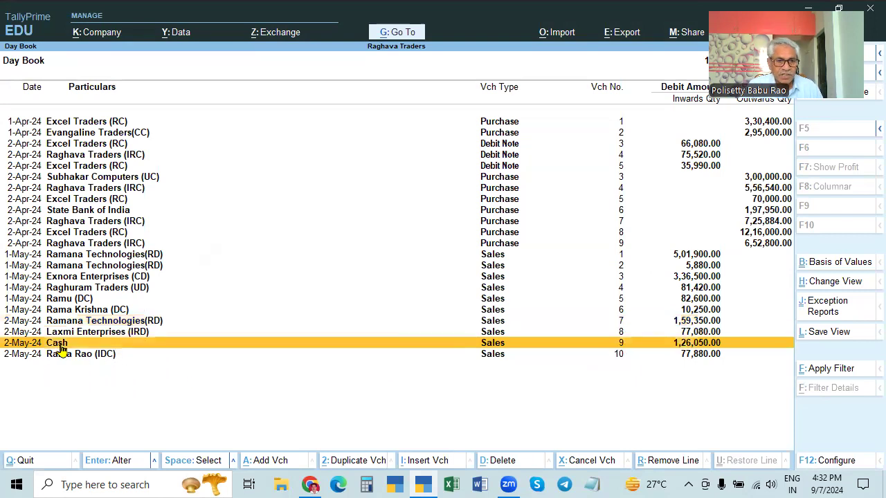
{"action": "key", "text": "Up"}
{"action": "key", "text": "Up"}
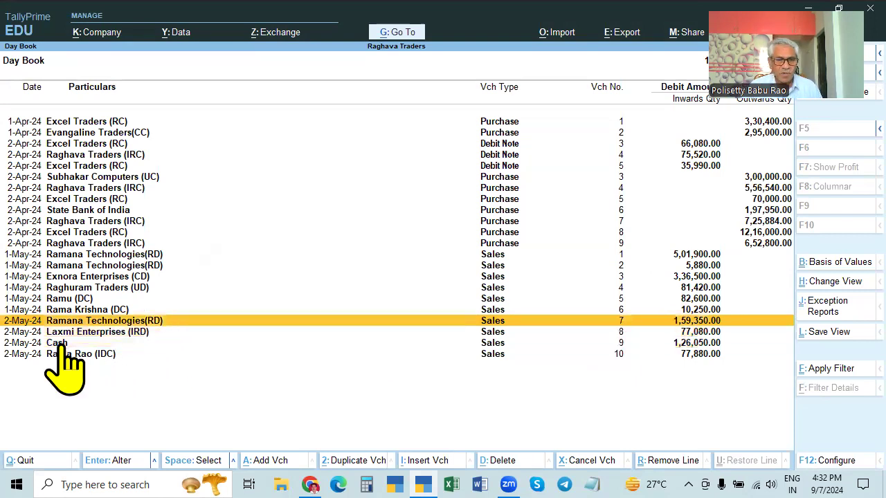
{"action": "key", "text": "Return"}
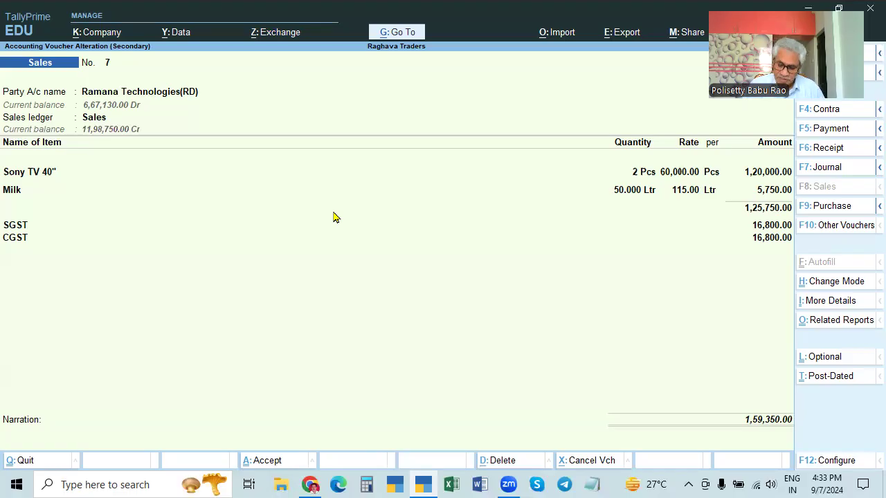
- Leave the voucher and list the Day Book entries from 1-Apr-24 to 2-May-24 again
{"action": "key", "text": "Escape"}
{"action": "key", "text": "Escape"}
{"action": "key", "text": "Return"}
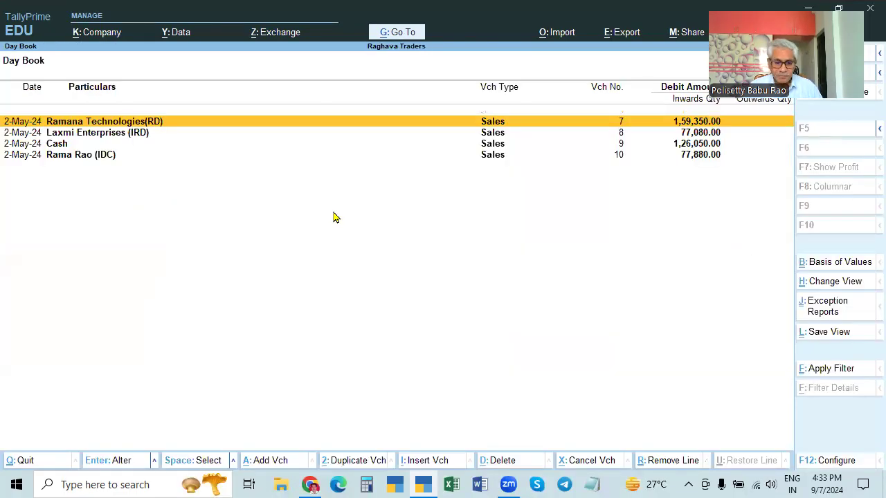
{"action": "key", "text": "F2"}
{"action": "key", "text": "Return"}
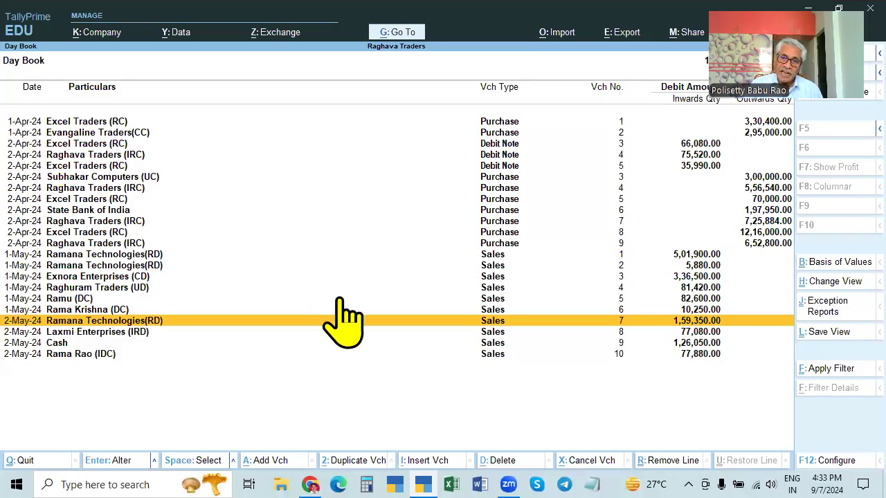
- View the items in sales voucher No. 6 dated 1-May-24 and return to the Day Book
{"action": "left_click", "coordinate": [93, 311]}
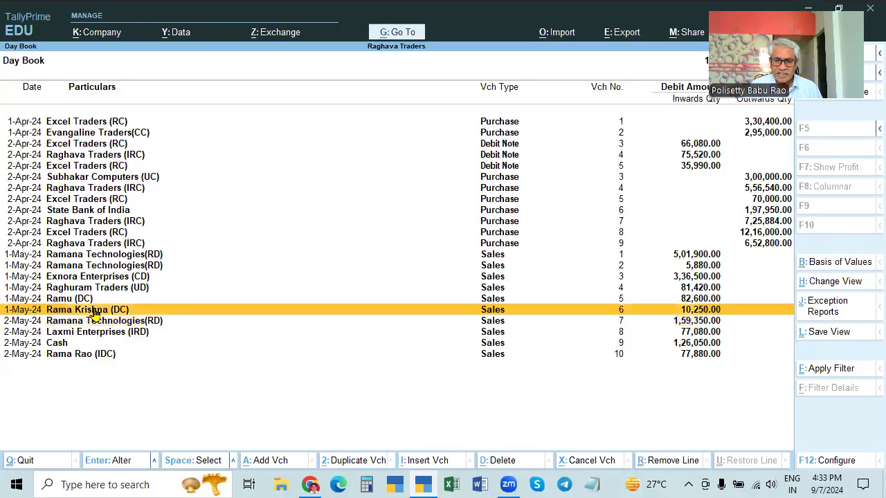
{"action": "left_click", "coordinate": [95, 311]}
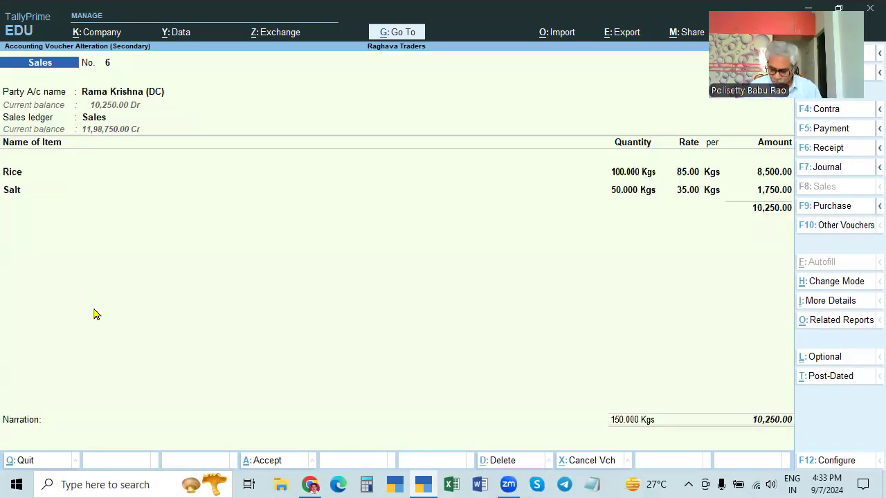
{"action": "key", "text": "Escape"}
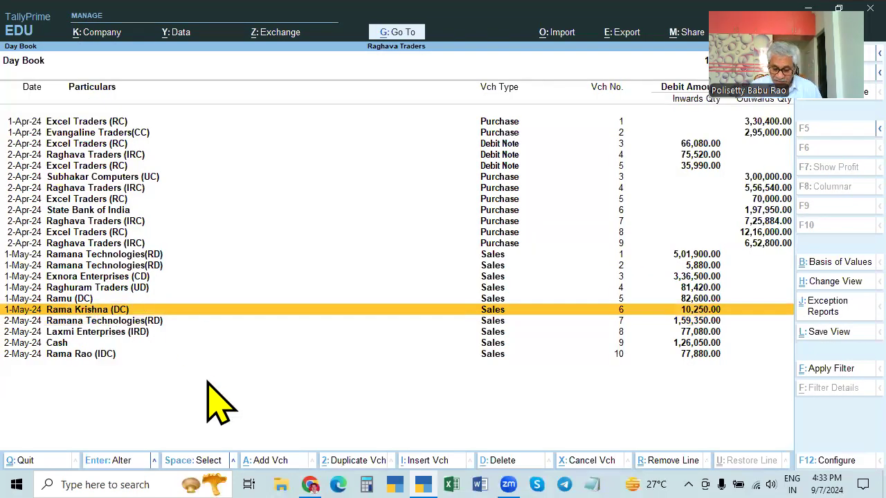
- Open the Cash sales voucher No. 9 dated 2-May-24 from the Day Book for alteration
{"action": "key", "text": "Down"}
{"action": "key", "text": "Down"}
{"action": "key", "text": "Down"}
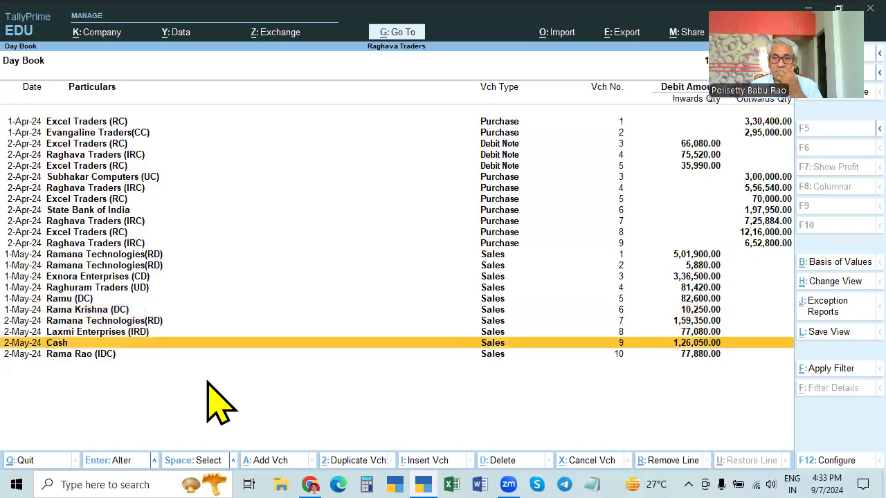
{"action": "key", "text": "Return"}
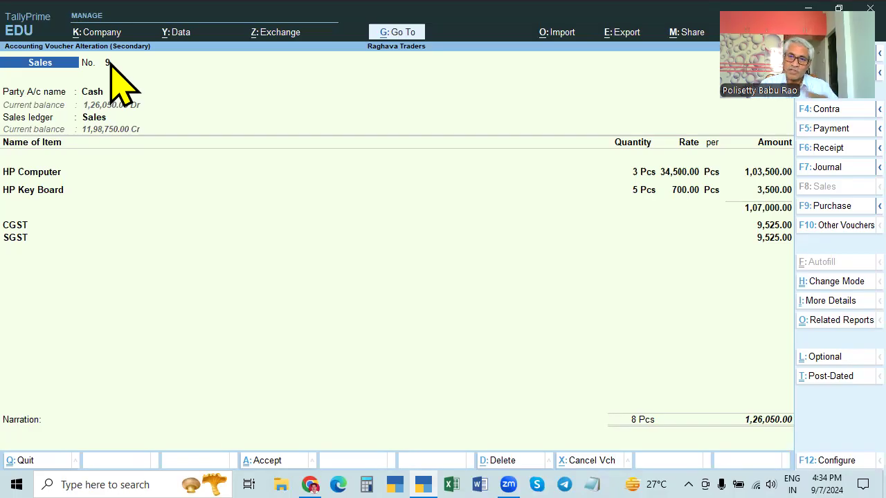
- Review the dispatch details and the party details of the Cash account, accepting both as they are
{"action": "left_click", "coordinate": [102, 93]}
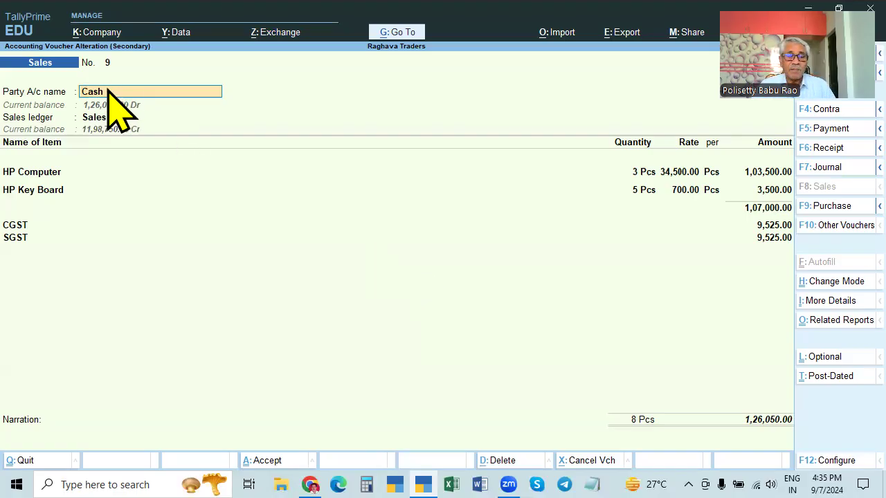
{"action": "key", "text": "Return"}
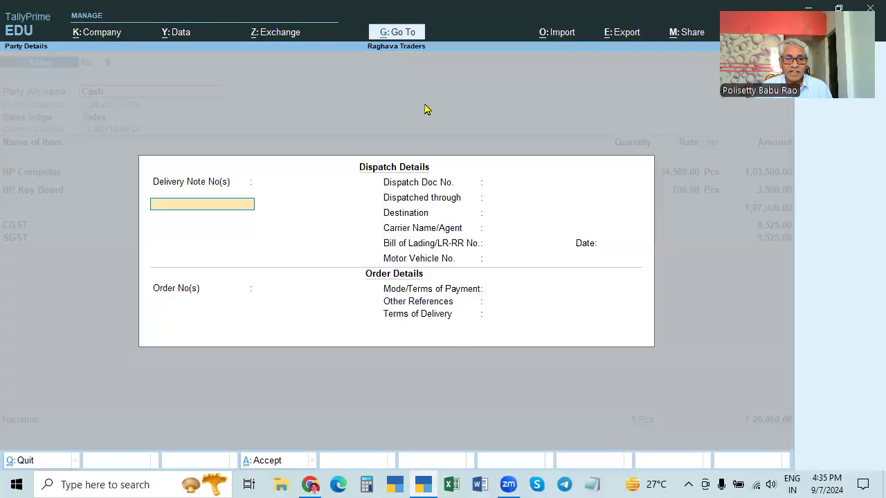
{"action": "key", "text": "ctrl+a"}
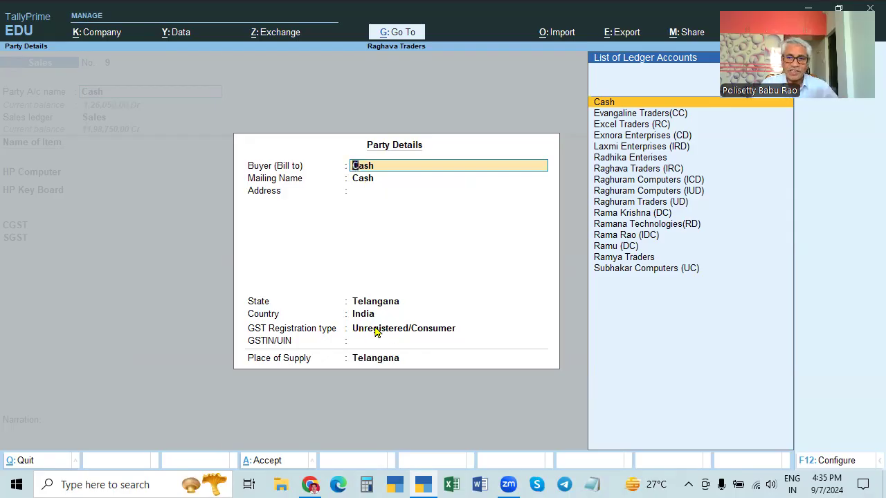
{"action": "key", "text": "ctrl+a"}
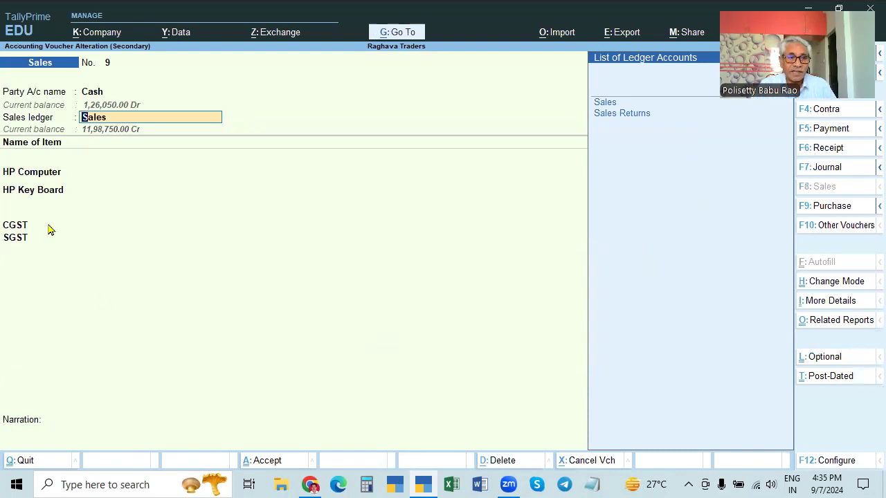
- Step through the HP Computer and HP Key Board lines of the voucher as far as the CGST line
{"action": "left_click", "coordinate": [215, 171]}
{"action": "key", "text": "Return"}
{"action": "key", "text": "Return"}
{"action": "key", "text": "Return"}
{"action": "key", "text": "Return"}
{"action": "key", "text": "Return"}
{"action": "key", "text": "Return"}
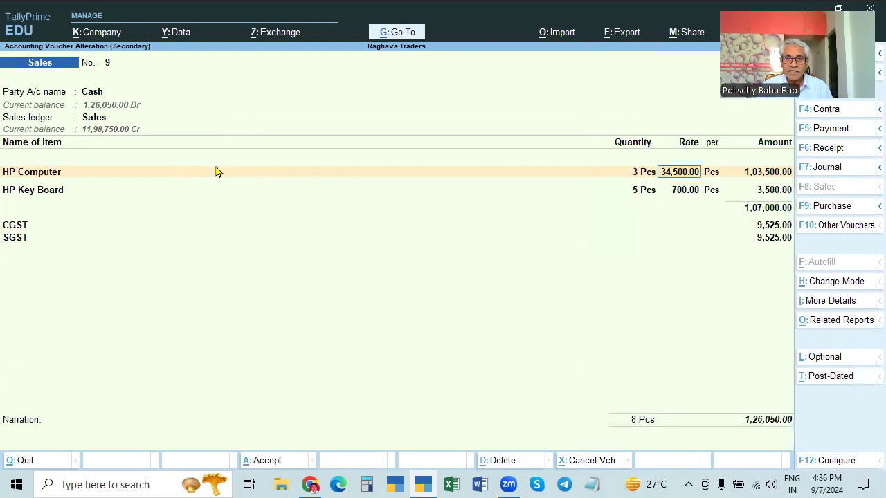
{"action": "key", "text": "Return"}
{"action": "key", "text": "Return"}
{"action": "key", "text": "Return"}
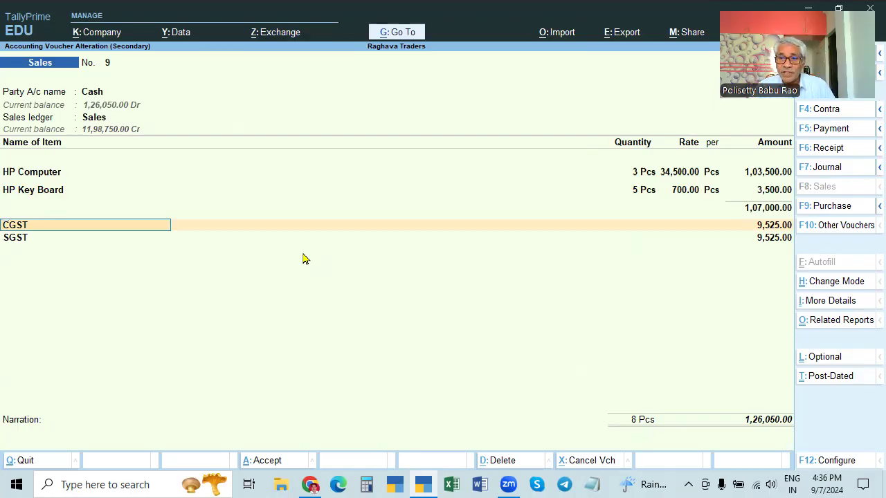
- Reopen the Cash party's dispatch and buyer details from the party account name and accept them as they are
{"action": "left_click", "coordinate": [90, 97]}
{"action": "key", "text": "Return"}
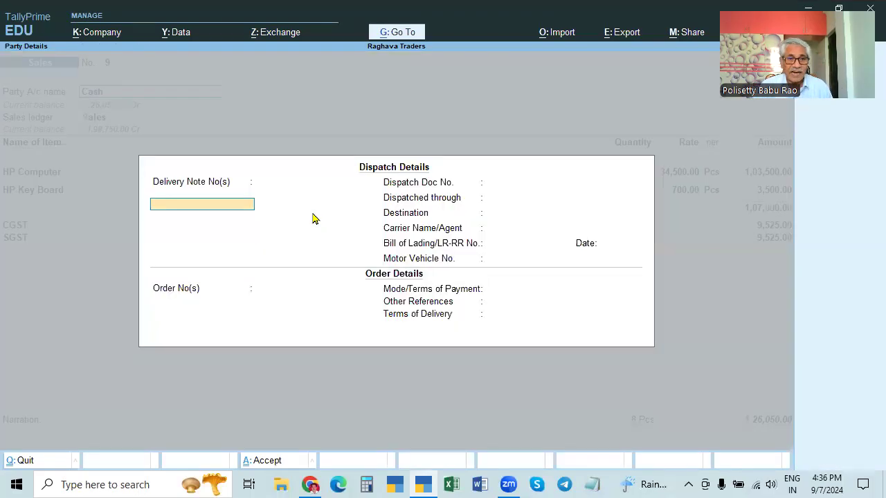
{"action": "key", "text": "ctrl+a"}
{"action": "key", "text": "ctrl+a"}
- Go through the sales ledger, item and tax lines of the voucher, keeping their entries, to reach the total
{"action": "key", "text": "Return"}
{"action": "key", "text": "Return"}
{"action": "key", "text": "Return"}
{"action": "key", "text": "Return"}
{"action": "key", "text": "Return"}
{"action": "key", "text": "Return"}
{"action": "key", "text": "Return"}
{"action": "key", "text": "Return"}
{"action": "key", "text": "Return"}
{"action": "key", "text": "Return"}
{"action": "key", "text": "Return"}
{"action": "key", "text": "Return"}
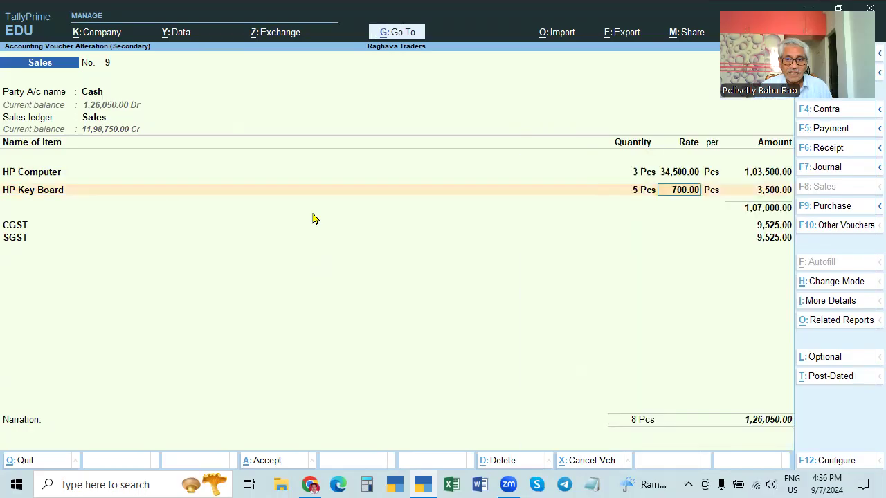
{"action": "key", "text": "Return"}
{"action": "key", "text": "Return"}
{"action": "key", "text": "Return"}
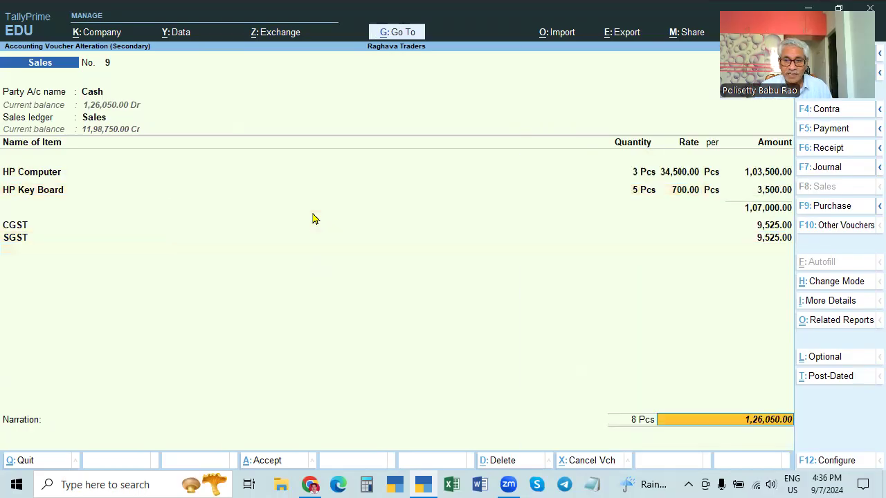
- Preview the Tax Invoice of sales voucher No. 9 at enlarged size, and return to the voucher
{"action": "key", "text": "ctrl"}
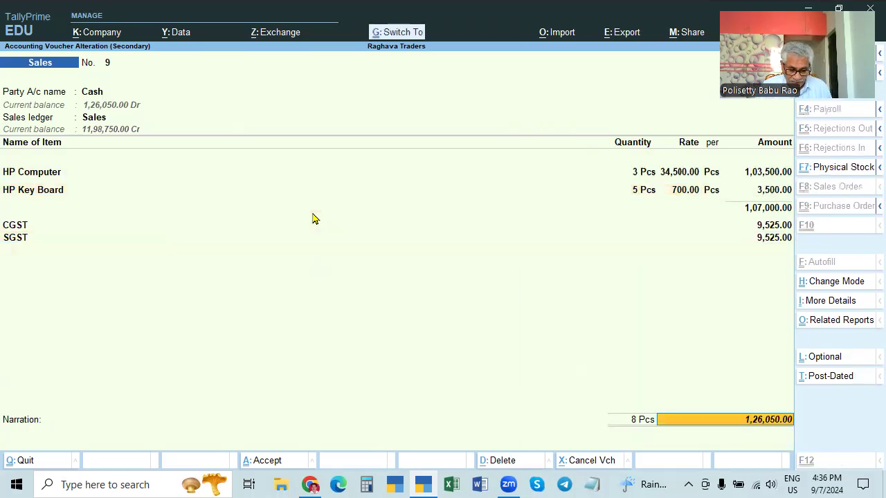
{"action": "key", "text": "ctrl+p"}
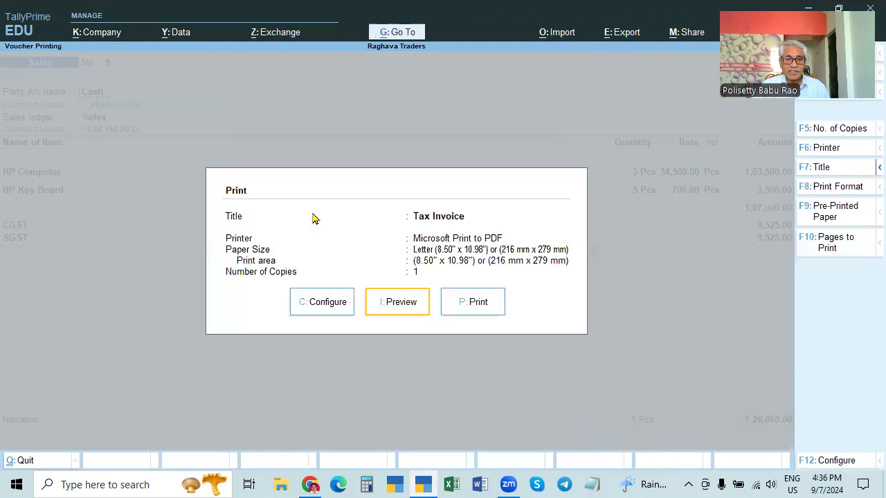
{"action": "left_click", "coordinate": [405, 303]}
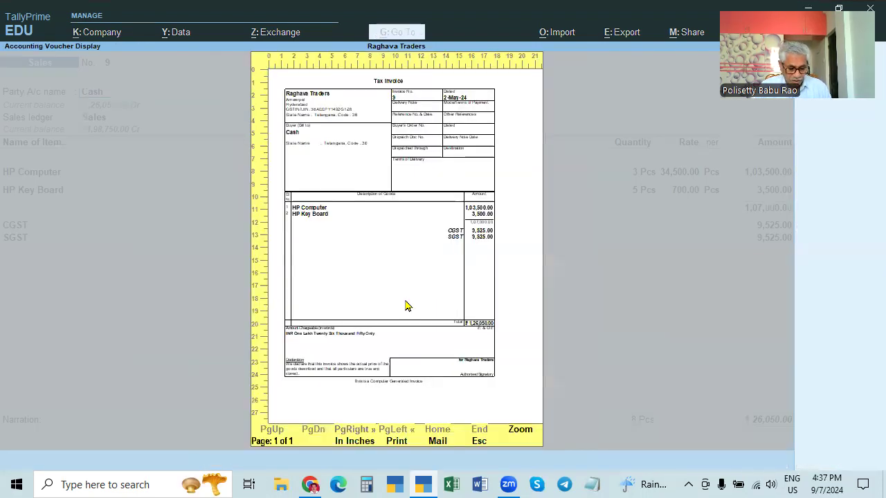
{"action": "left_click", "coordinate": [407, 305]}
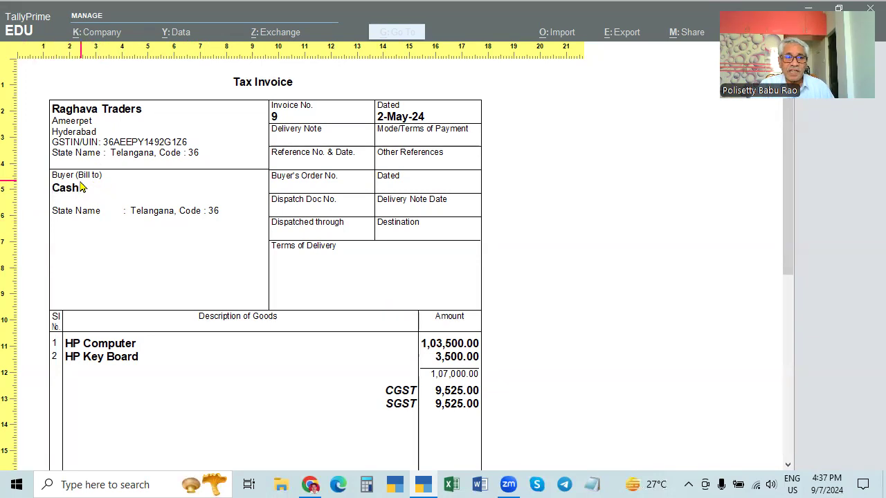
{"action": "key", "text": "z"}
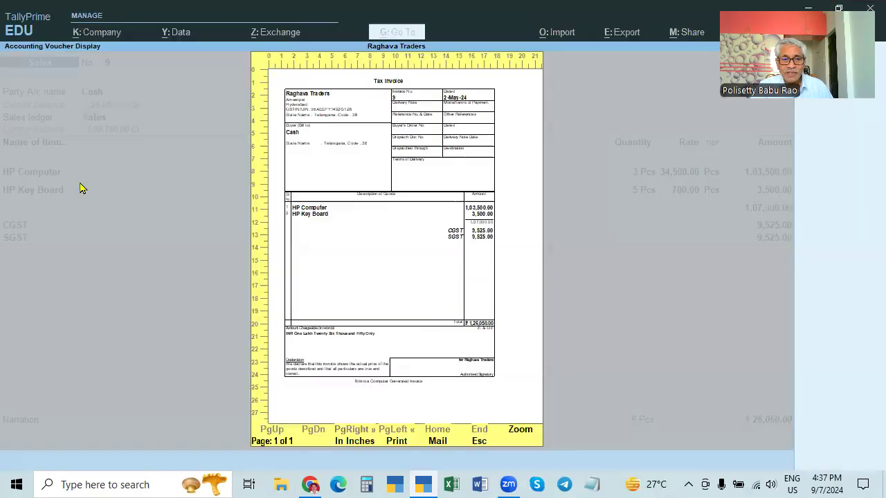
{"action": "key", "text": "Escape"}
{"action": "key", "text": "Escape"}
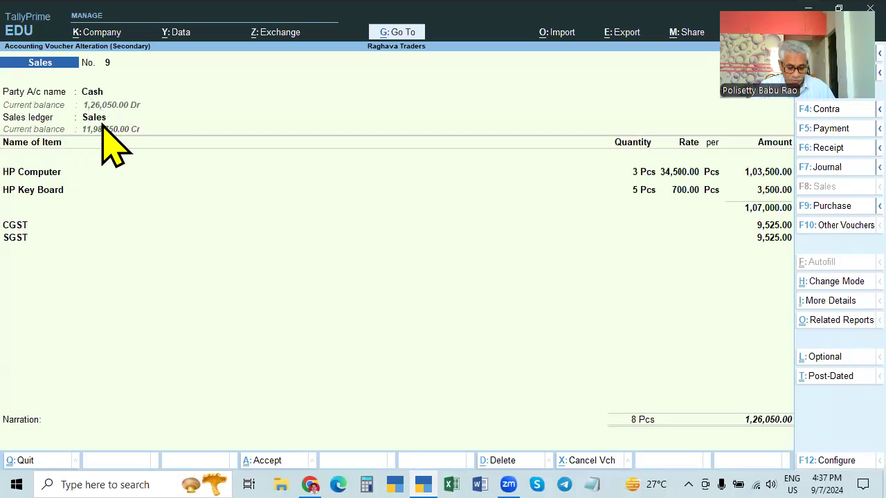
- Preview the Tax Invoice once more to examine its Buyer (Bill to) section, and close the preview
{"action": "key", "text": "ctrl+p"}
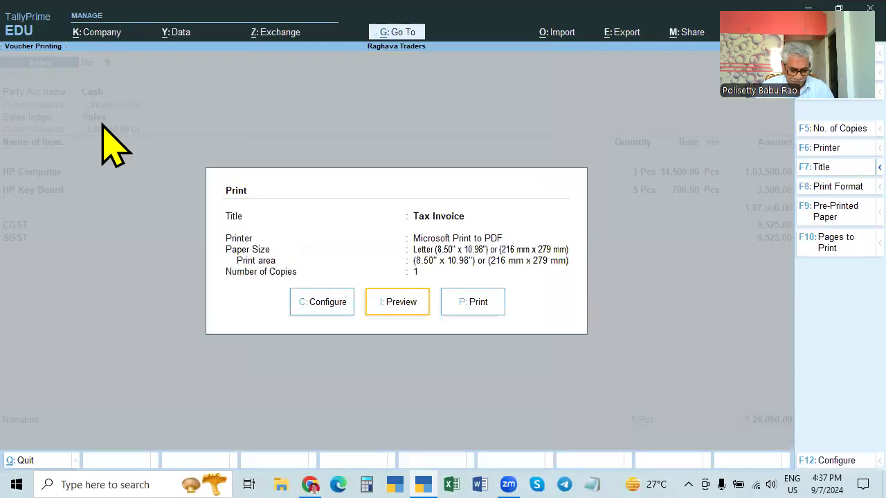
{"action": "key", "text": "i"}
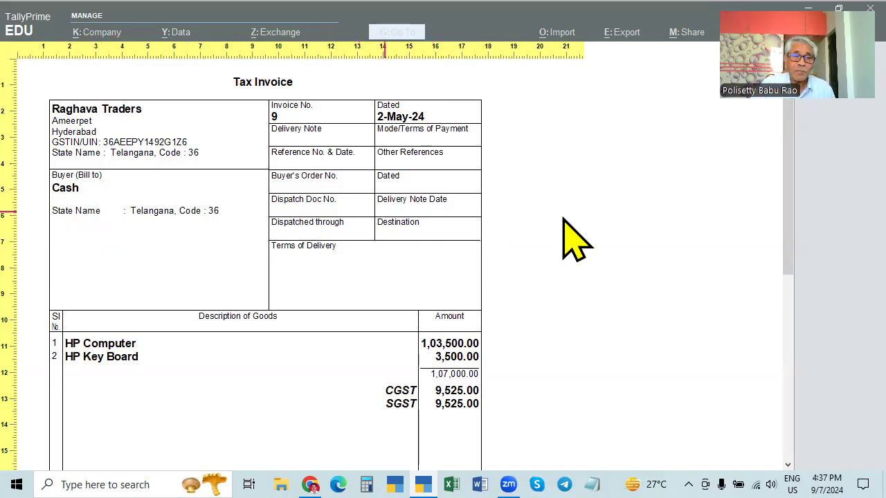
{"action": "key", "text": "Escape"}
{"action": "key", "text": "Escape"}
{"action": "key", "text": "Escape"}
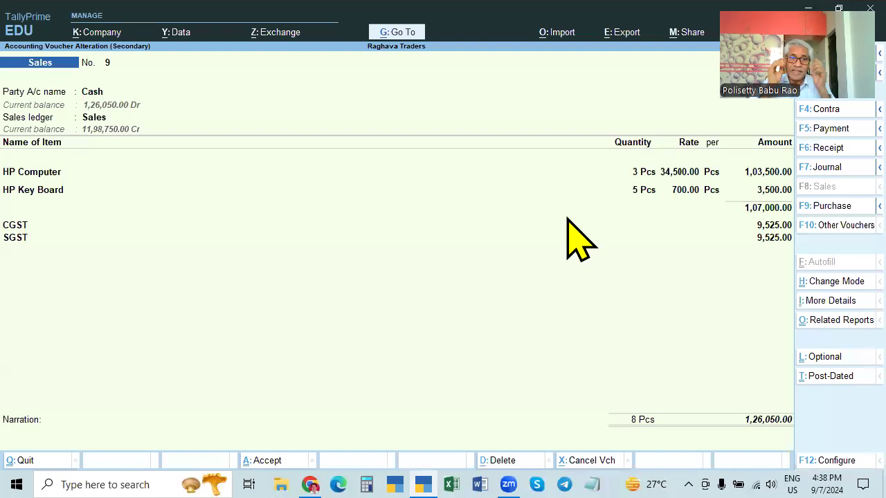
- Check the Buyer (Bill to) and mailing name in the Cash party details, and leave them without saving
{"action": "left_click", "coordinate": [91, 95]}
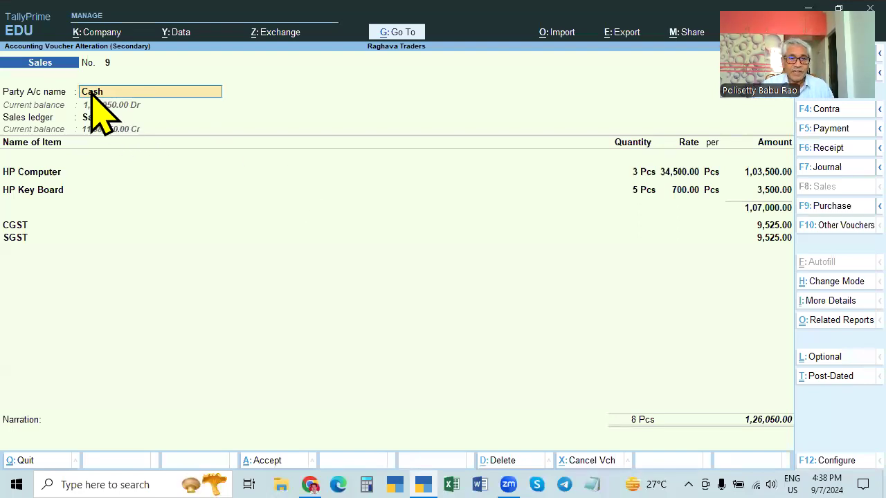
{"action": "key", "text": "Return"}
{"action": "key", "text": "ctrl+a"}
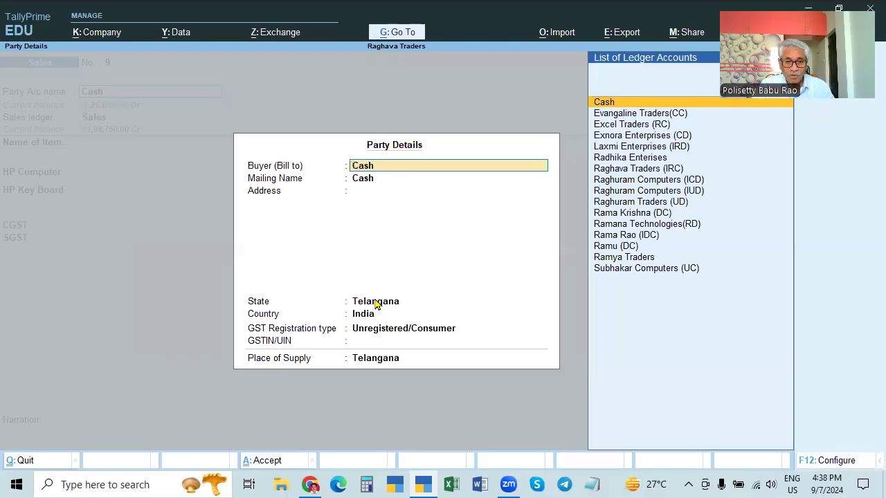
{"action": "key", "text": "Escape"}
{"action": "key", "text": "Escape"}
{"action": "key", "text": "y"}
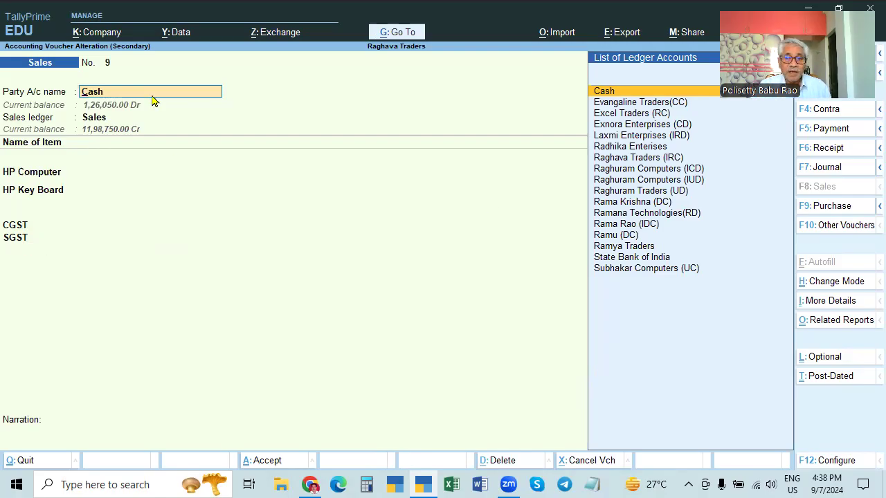
- Try the unlisted name Bmmfkf as Buyer (Bill to) in the voucher's party details, and restore Cash
{"action": "key", "text": "Return"}
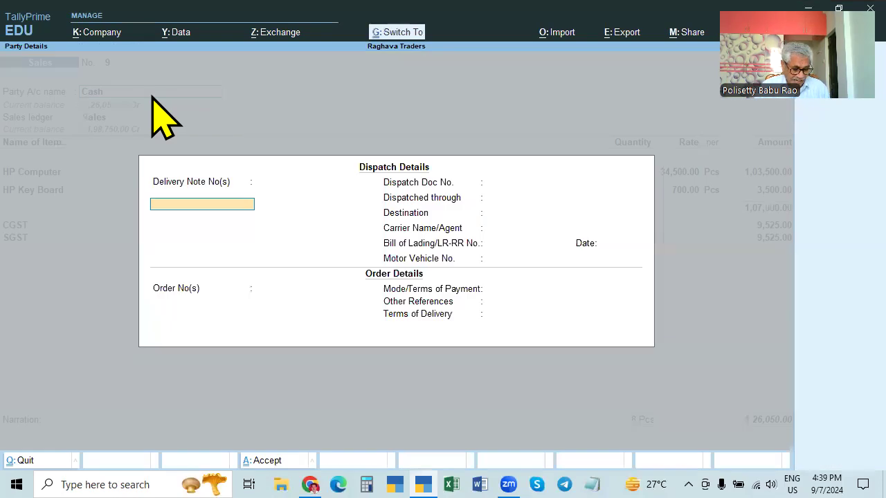
{"action": "key", "text": "ctrl+a"}
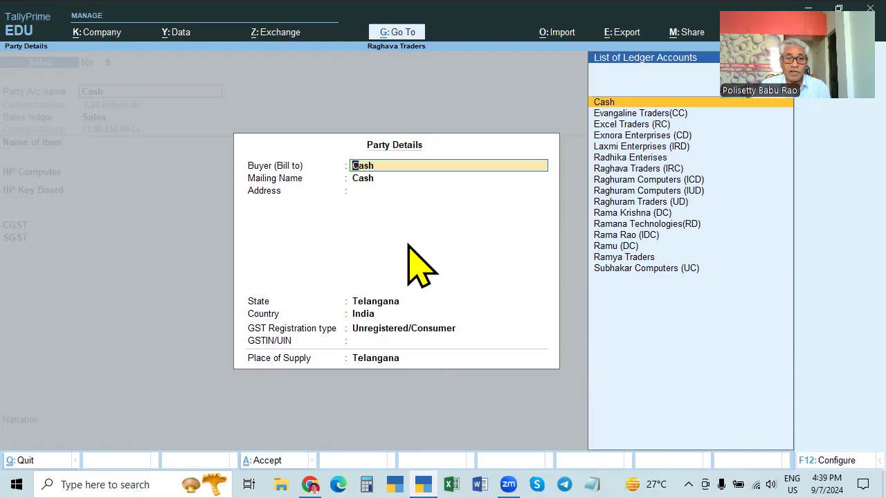
{"action": "key", "text": "BackSpace"}
{"action": "type", "text": "Bmmfkf"}
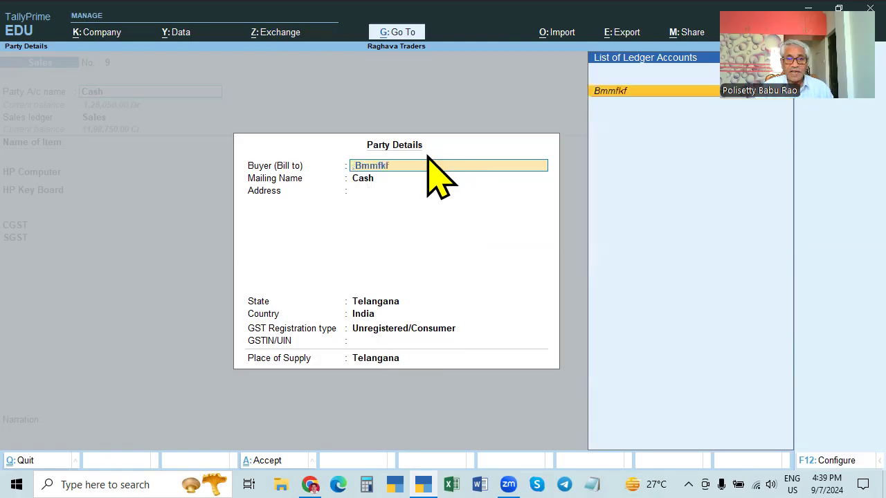
{"action": "key", "text": "Escape"}
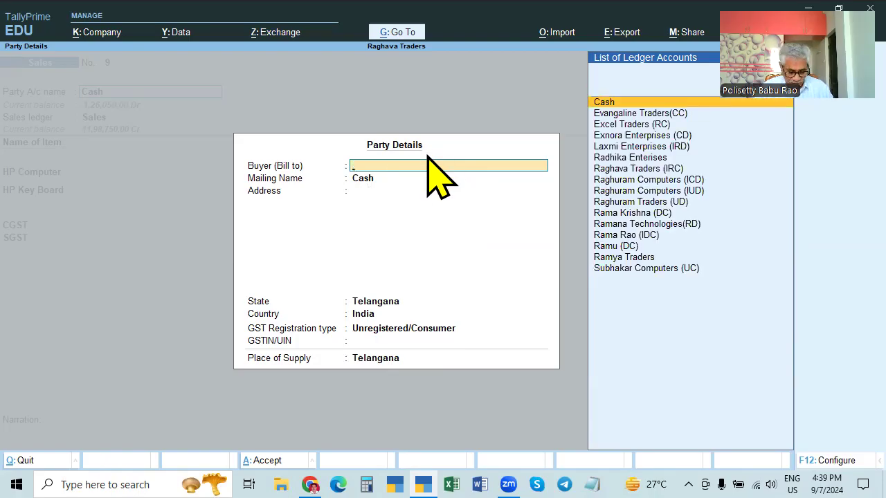
{"action": "type", "text": "Cash"}
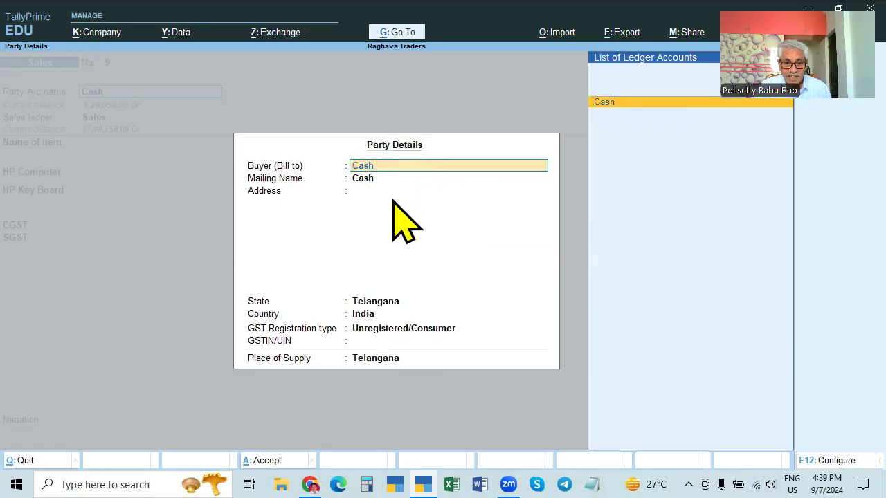
- Clear the GST Registration type in the party details, and set it back to Unregistered/Consumer
{"action": "left_click", "coordinate": [395, 329]}
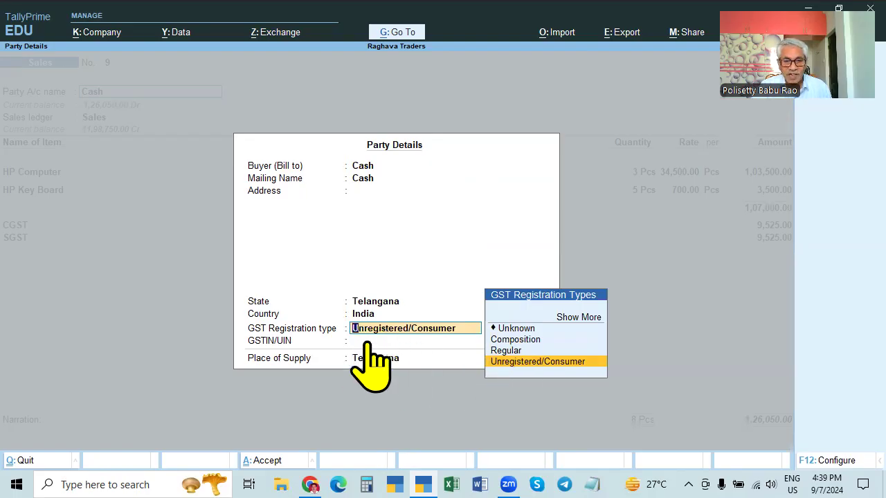
{"action": "key", "text": "BackSpace"}
{"action": "key", "text": "Escape"}
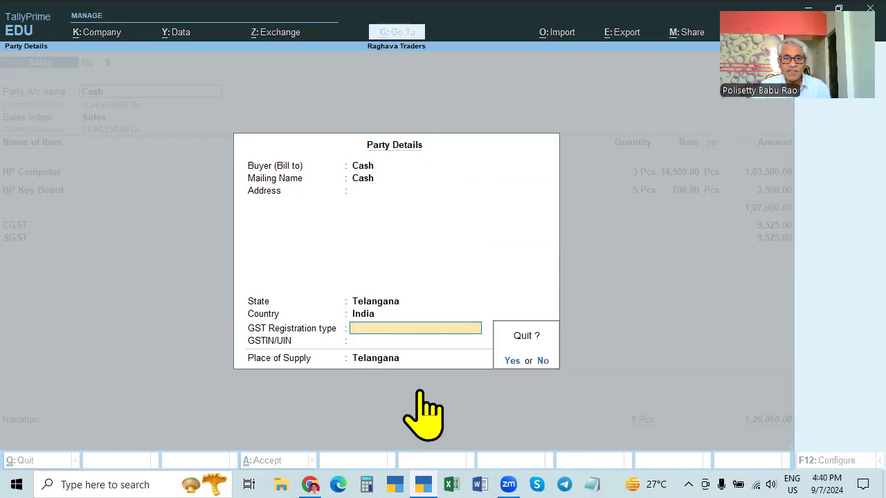
{"action": "key", "text": "n"}
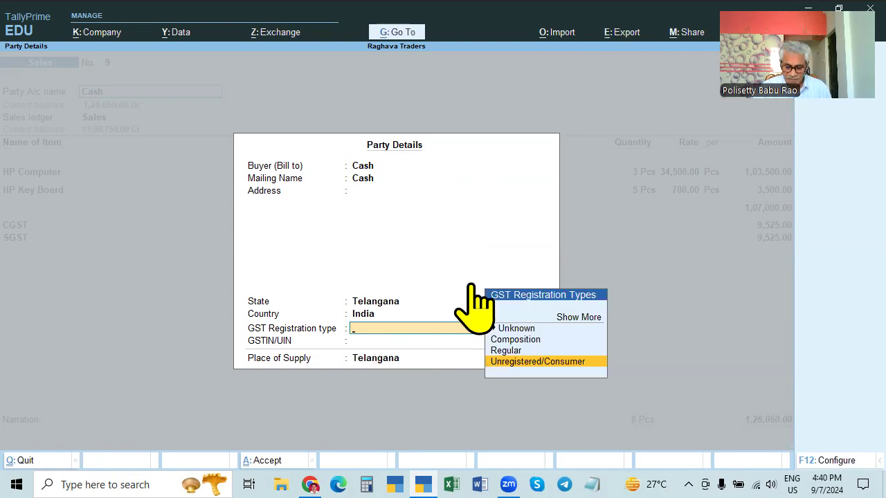
{"action": "key", "text": "BackSpace"}
{"action": "key", "text": "BackSpace"}
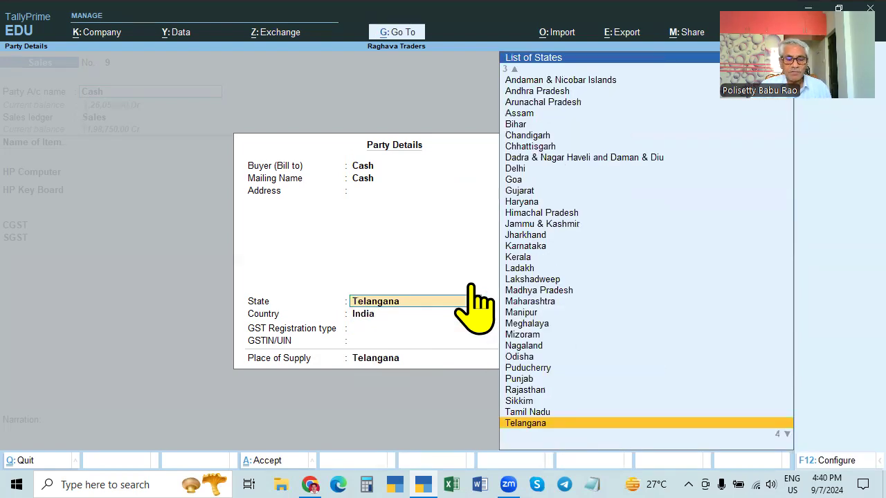
{"action": "key", "text": "Return"}
{"action": "key", "text": "Return"}
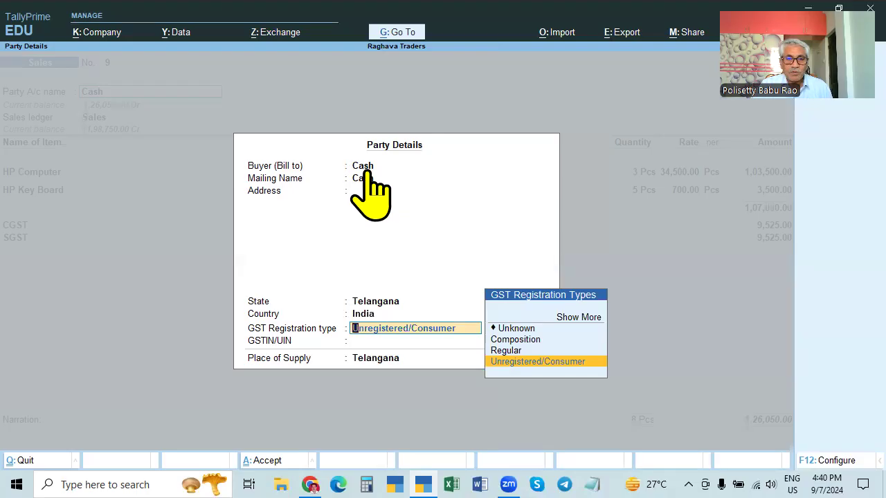
- Check the Mailing Name and Buyer (Bill to) entries of the Cash party details against the ledger list
{"action": "left_click", "coordinate": [361, 178]}
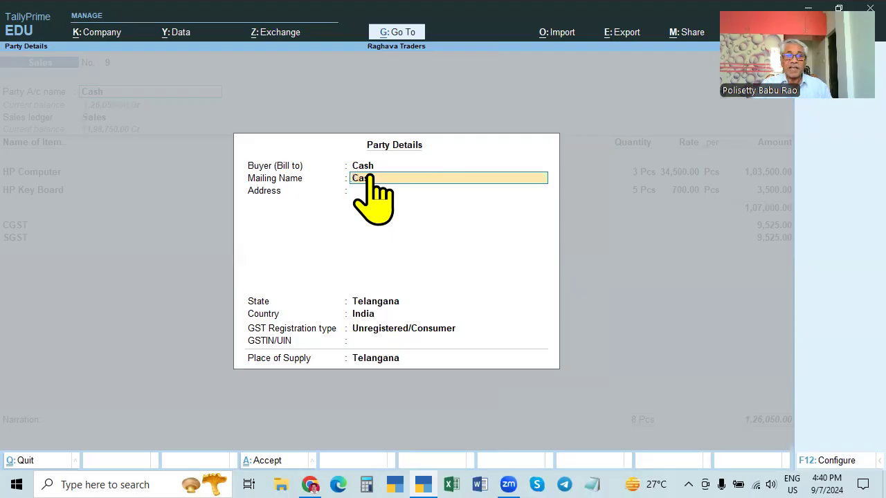
{"action": "key", "text": "Up"}
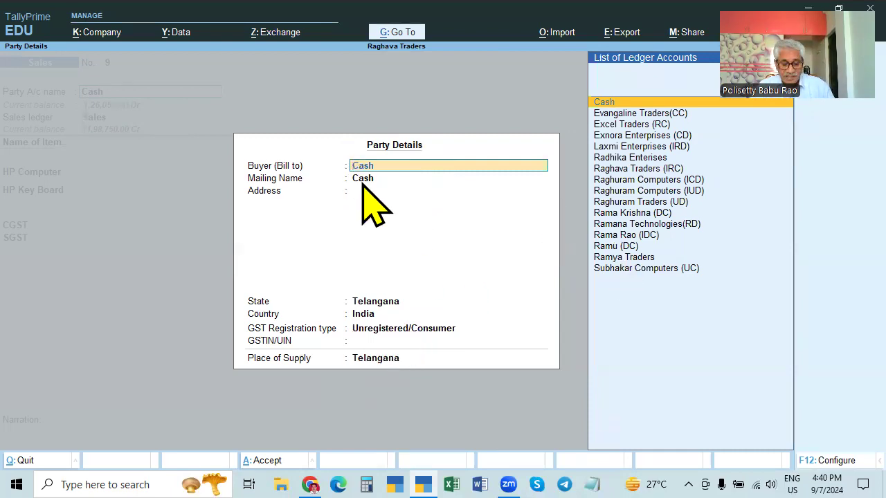
{"action": "key", "text": "alt+c"}
{"action": "key", "text": "Escape"}
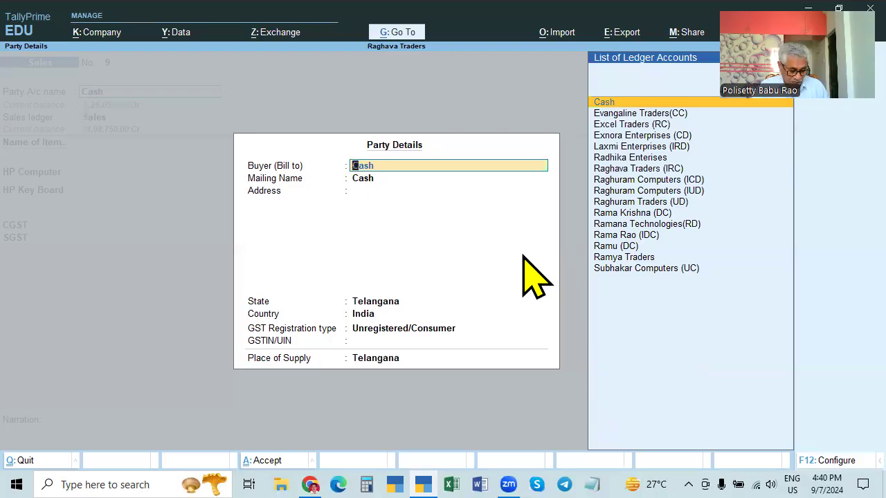
{"action": "key", "text": "alt+c"}
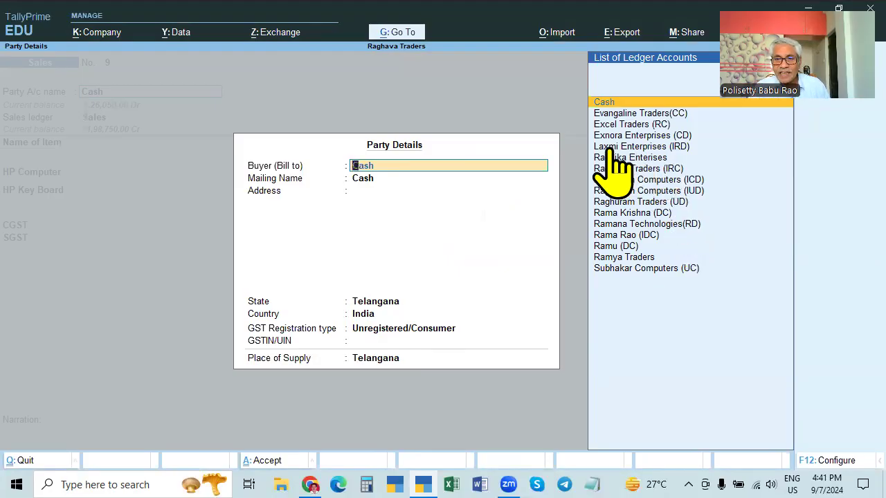
- Try Laxmi Enterprises (IRD) as the Buyer (Bill to) for the Cash party, and leave the party details without saving
{"action": "left_click", "coordinate": [677, 151]}
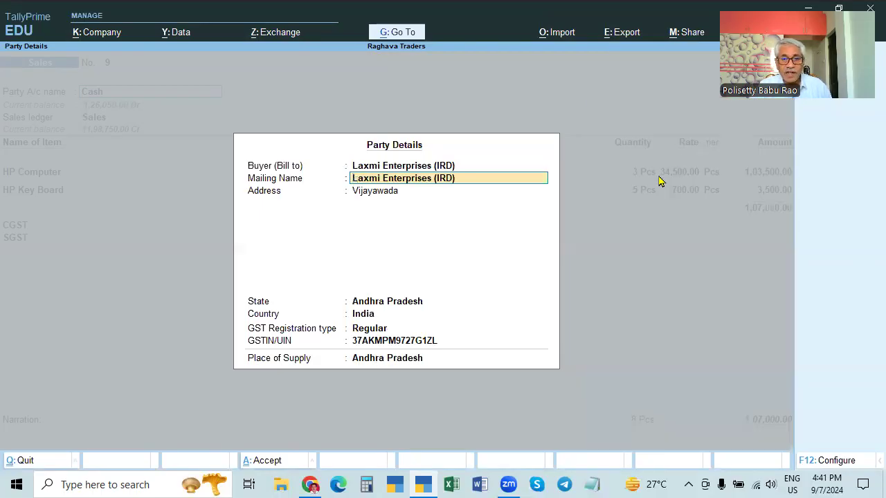
{"action": "key", "text": "BackSpace"}
{"action": "key", "text": "Escape"}
{"action": "key", "text": "y"}
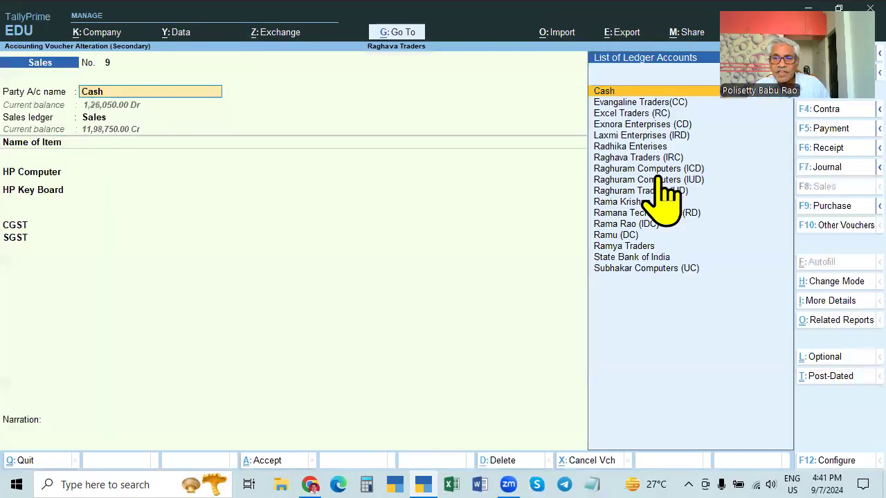
- Change the voucher's party account to Laxmi Enterprises (IRD), update its address and tax registration details, and accept the party details
{"action": "left_click", "coordinate": [656, 136]}
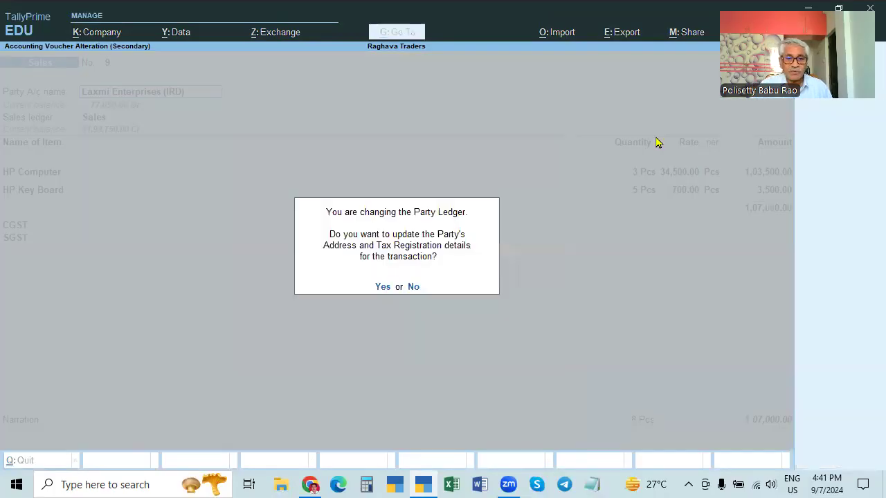
{"action": "key", "text": "y"}
{"action": "key", "text": "Escape"}
{"action": "key", "text": "Escape"}
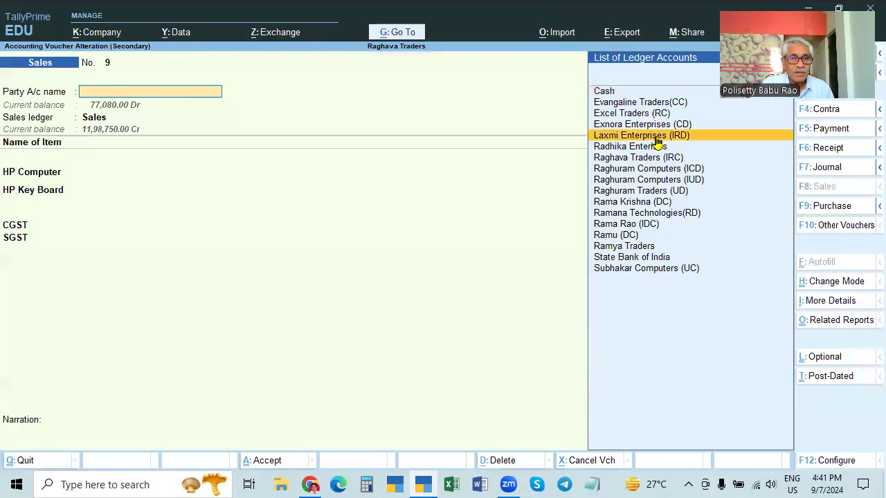
{"action": "key", "text": "Return"}
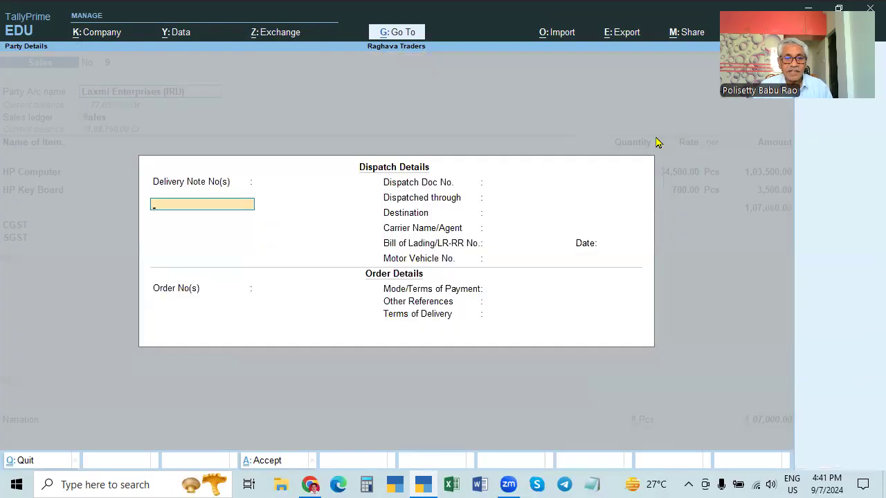
{"action": "key", "text": "Return"}
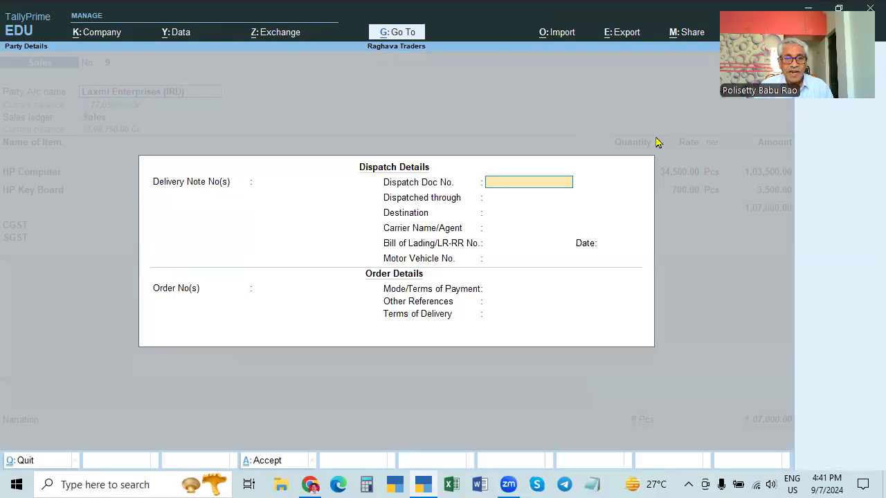
{"action": "key", "text": "Escape"}
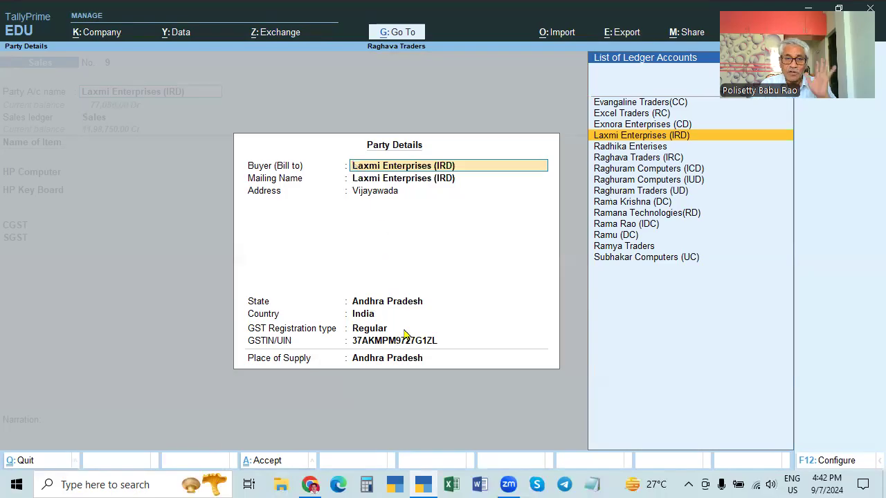
{"action": "key", "text": "ctrl+a"}
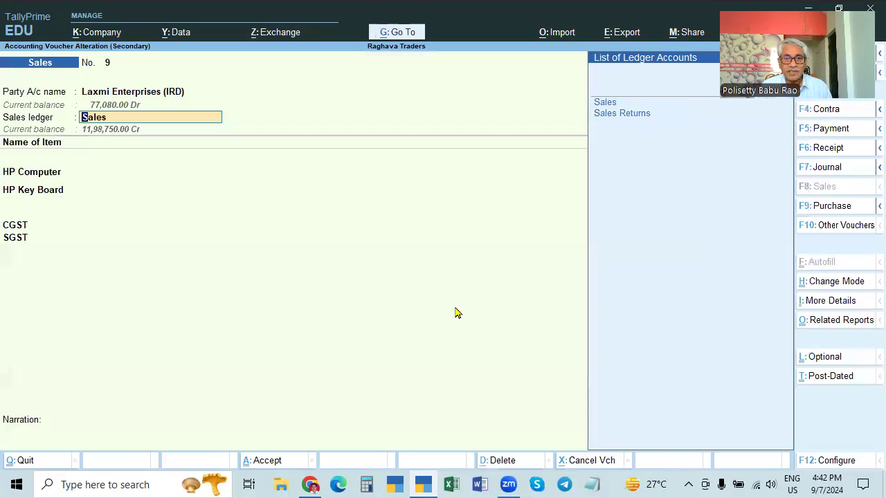
- Keep the sales ledger and both item lines as they are, and replace the CGST line with IGST
{"action": "key", "text": "Return"}
{"action": "key", "text": "Return"}
{"action": "key", "text": "Return"}
{"action": "key", "text": "Return"}
{"action": "key", "text": "Return"}
{"action": "key", "text": "Return"}
{"action": "key", "text": "Return"}
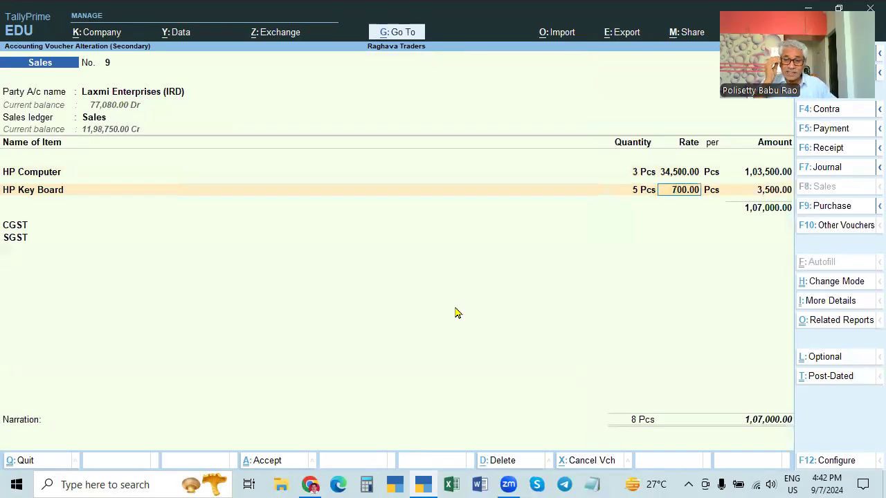
{"action": "key", "text": "Return"}
{"action": "key", "text": "Return"}
{"action": "key", "text": "Return"}
{"action": "key", "text": "Return"}
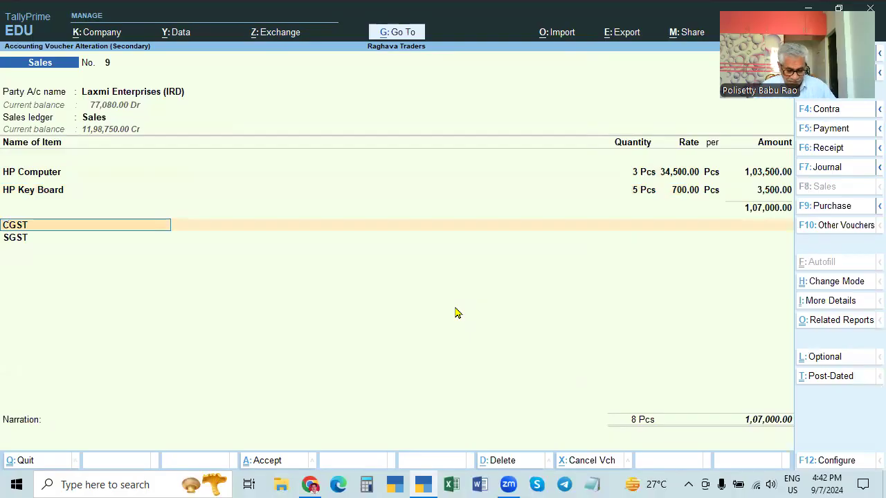
{"action": "type", "text": "igst"}
{"action": "key", "text": "Return"}
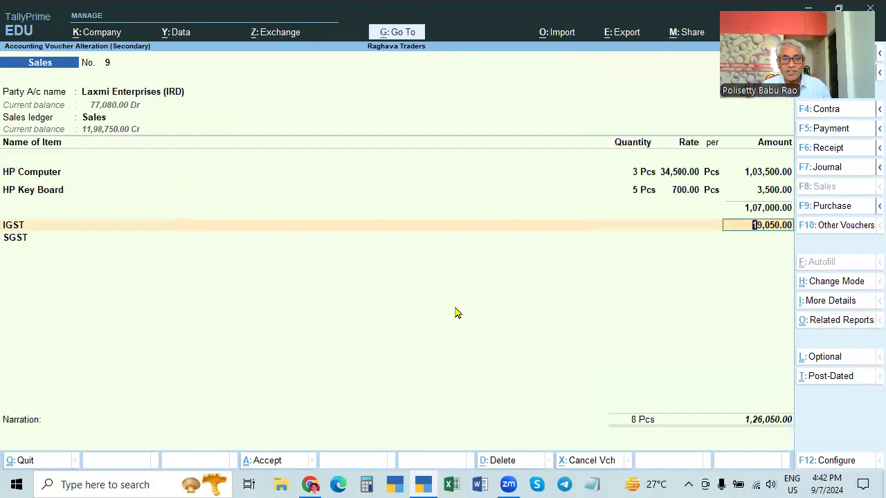
- Accept the IGST amount, leave the SGST amount and narration blank, and save the voucher
{"action": "key", "text": "Return"}
{"action": "key", "text": "Return"}
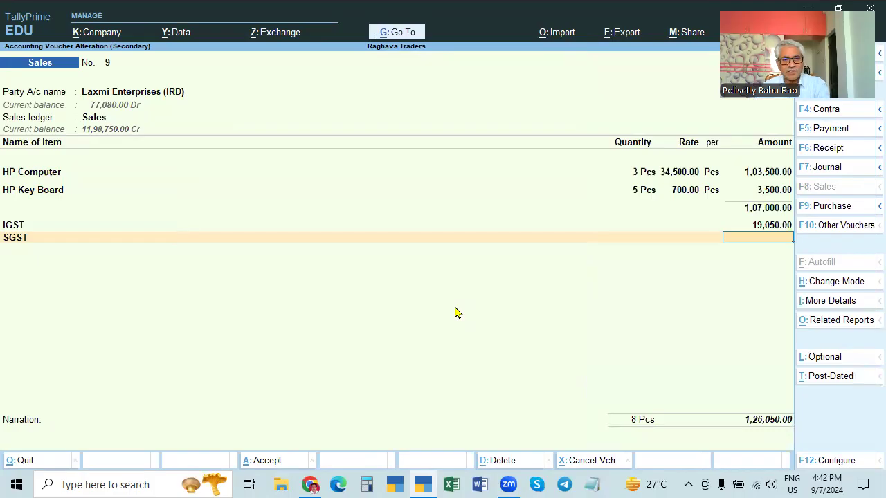
{"action": "key", "text": "Return"}
{"action": "key", "text": "Return"}
{"action": "key", "text": "Return"}
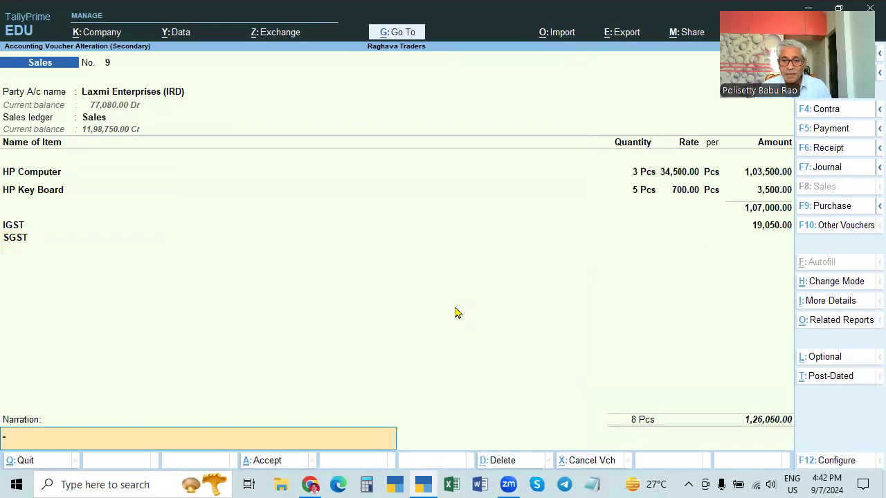
{"action": "key", "text": "Return"}
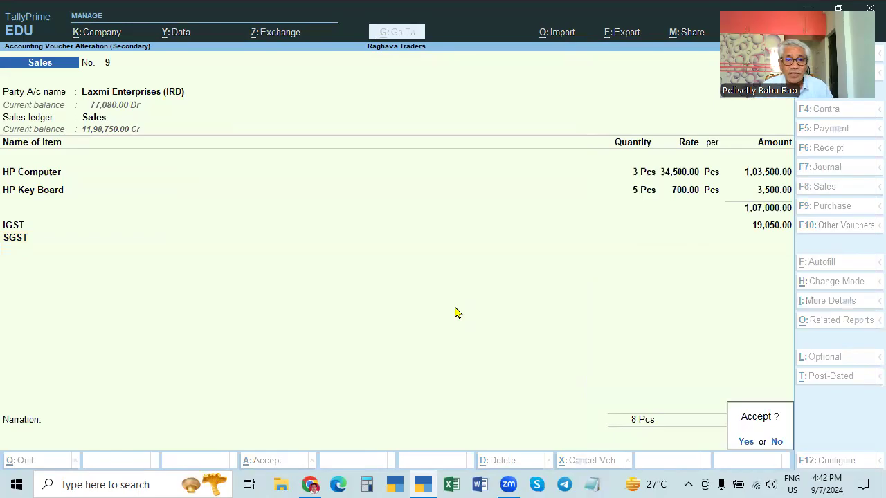
{"action": "key", "text": "Return"}
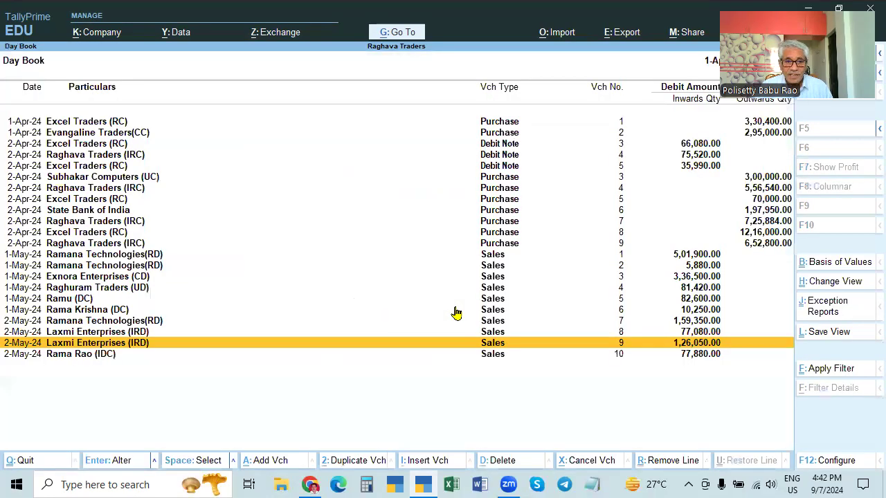
- Reopen sales voucher No. 9 from the Day Book and change its party account to Cash, leaving the dispatch details blank
{"action": "left_click", "coordinate": [122, 345]}
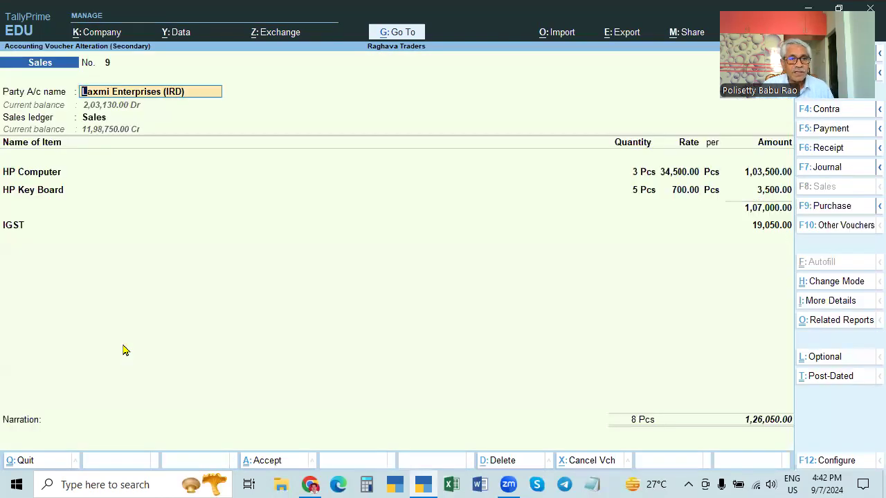
{"action": "type", "text": "Cash"}
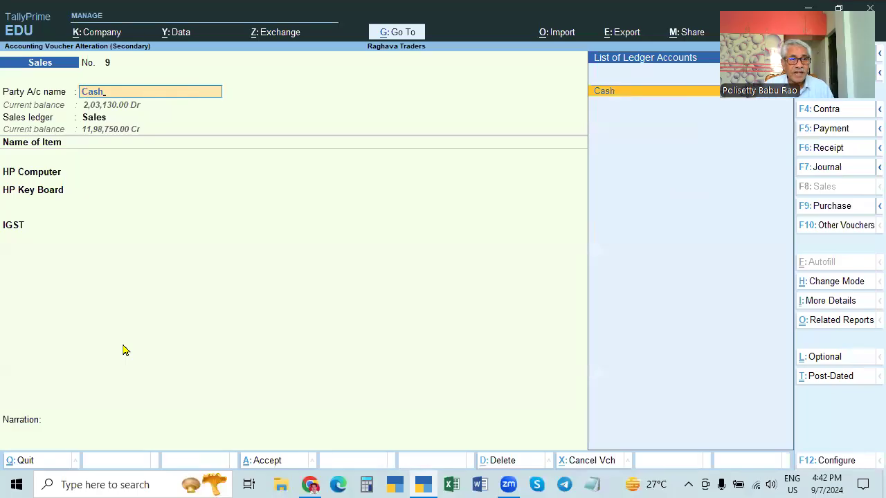
{"action": "key", "text": "Return"}
{"action": "key", "text": "n"}
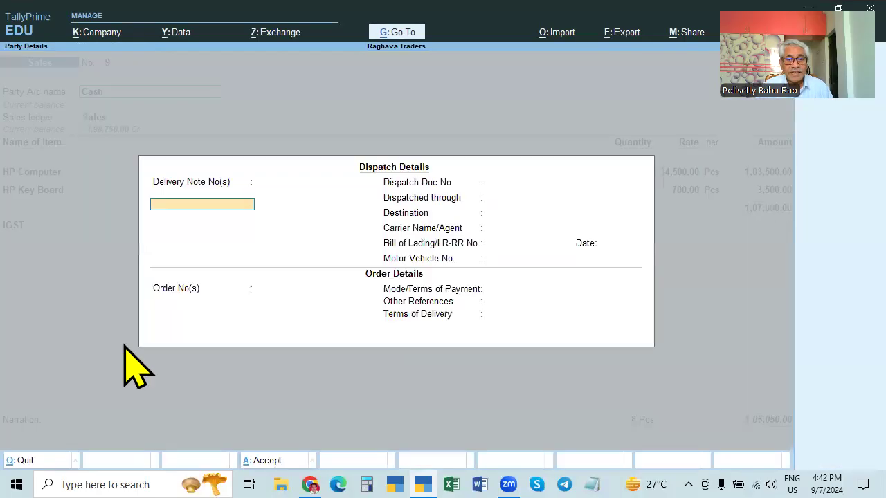
{"action": "key", "text": "Return"}
{"action": "key", "text": "ctrl+a"}
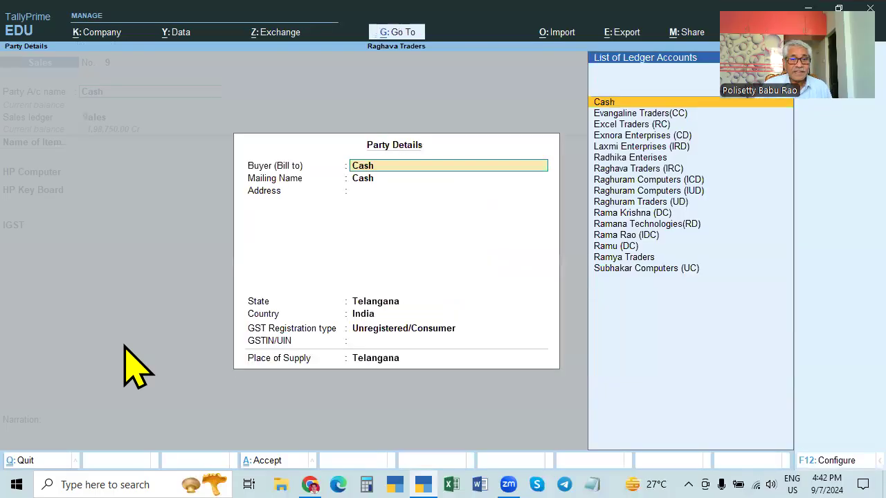
- Set the Buyer (Bill to) of the Cash sale to Laxmi Enterprises (IRD) and accept the party details
{"action": "key", "text": "Down"}
{"action": "key", "text": "Down"}
{"action": "key", "text": "Down"}
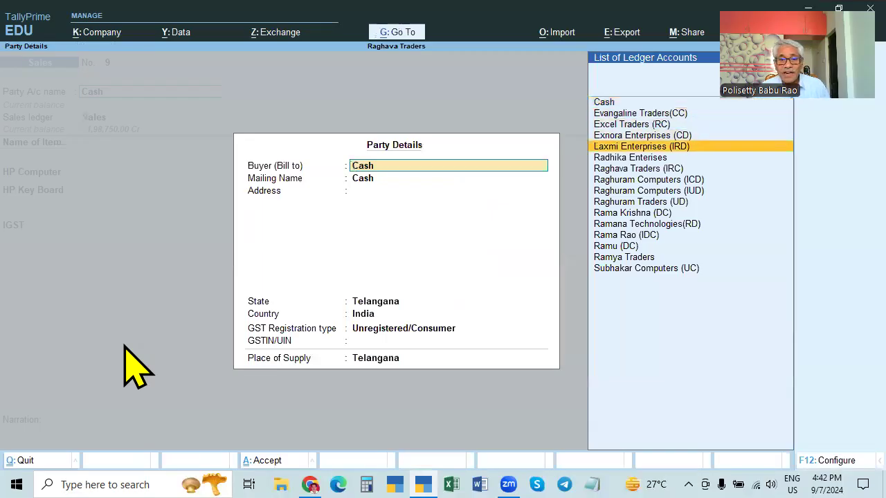
{"action": "key", "text": "Return"}
{"action": "key", "text": "Return"}
{"action": "key", "text": "Return"}
{"action": "key", "text": "Return"}
{"action": "key", "text": "ctrl+a"}
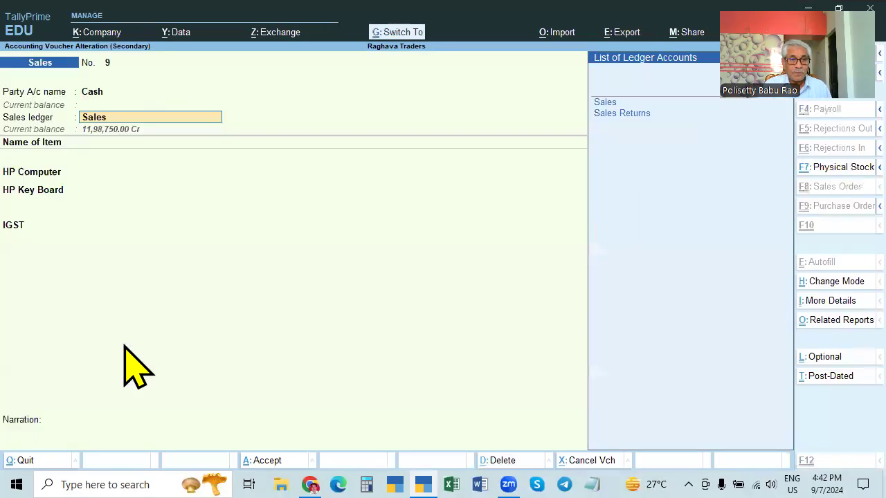
- Keep the sales ledger, both item lines and the IGST amount as they are, and save sales voucher No. 9
{"action": "key", "text": "Return"}
{"action": "key", "text": "Return"}
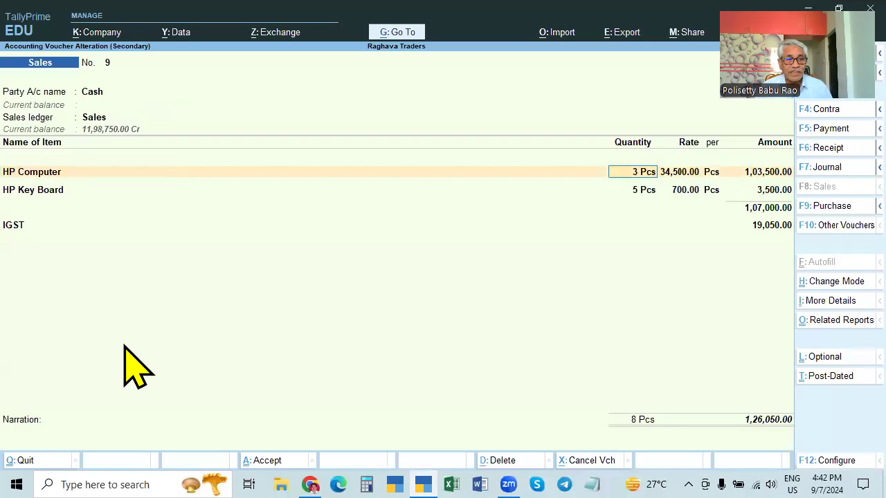
{"action": "key", "text": "Return"}
{"action": "key", "text": "Return"}
{"action": "key", "text": "Return"}
{"action": "key", "text": "Return"}
{"action": "key", "text": "Return"}
{"action": "key", "text": "Return"}
{"action": "key", "text": "Return"}
{"action": "key", "text": "Return"}
{"action": "key", "text": "Return"}
{"action": "key", "text": "Return"}
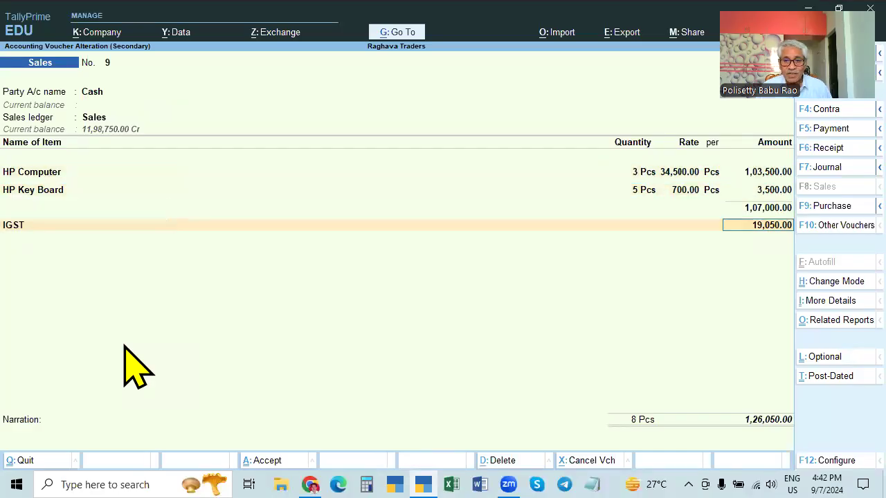
{"action": "key", "text": "ctrl"}
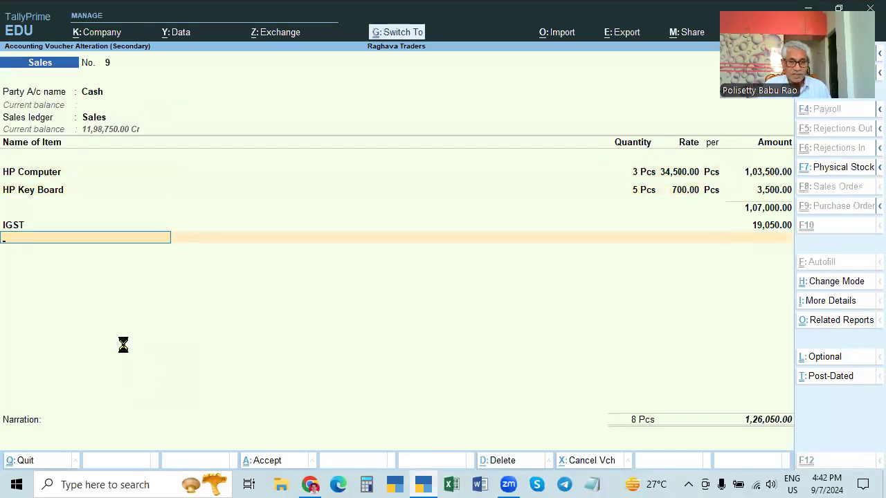
{"action": "key", "text": "ctrl+a"}
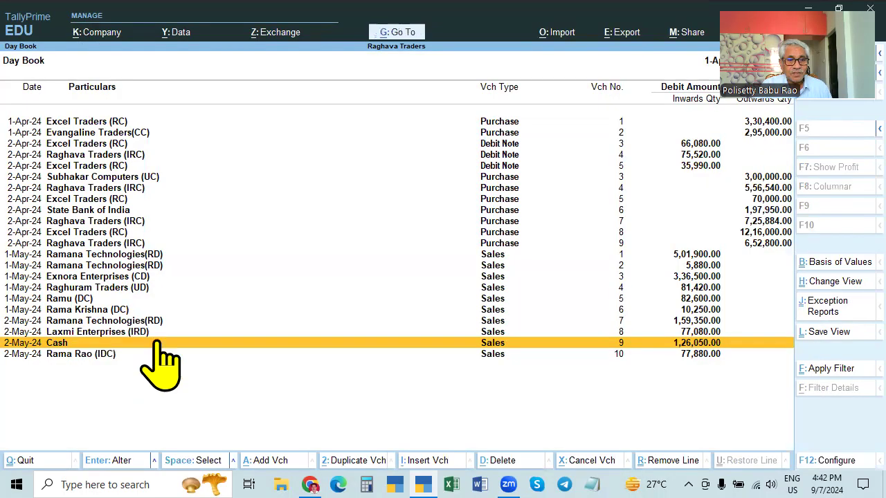
- Reopen Cash sales voucher No. 9 from the Day Book and show an enlarged print preview of its Tax Invoice
{"action": "key", "text": "Return"}
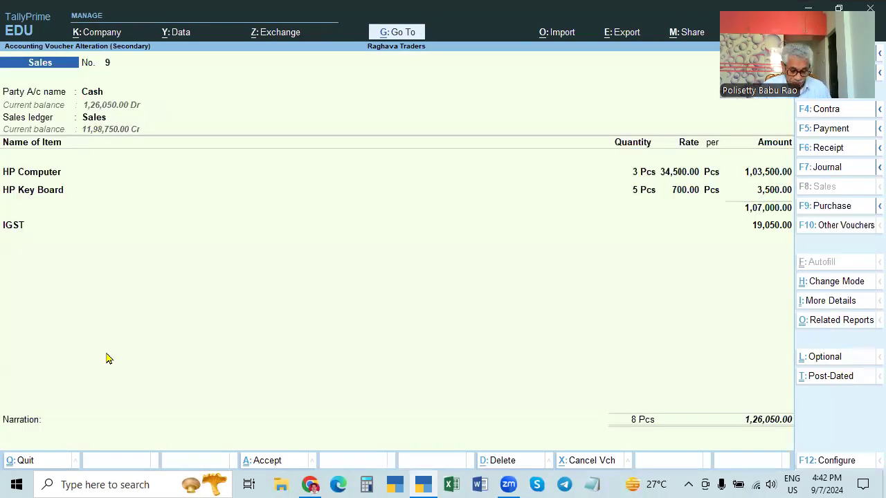
{"action": "key", "text": "ctrl+p"}
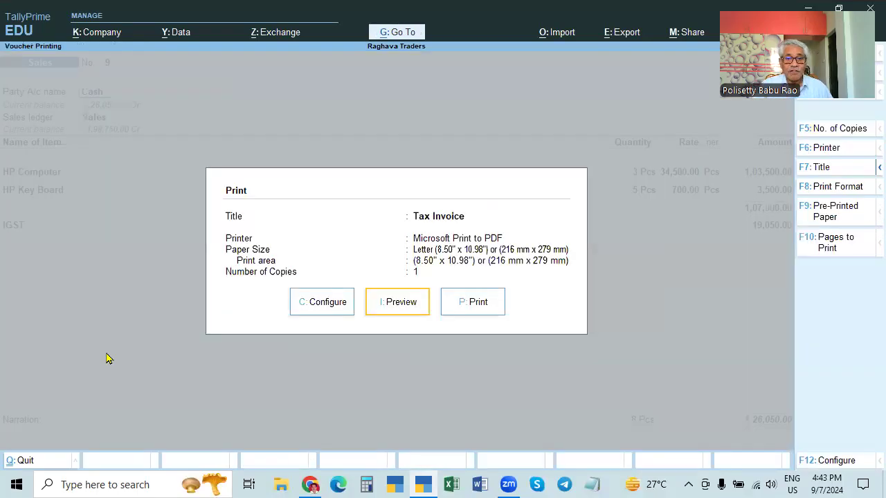
{"action": "left_click", "coordinate": [397, 302]}
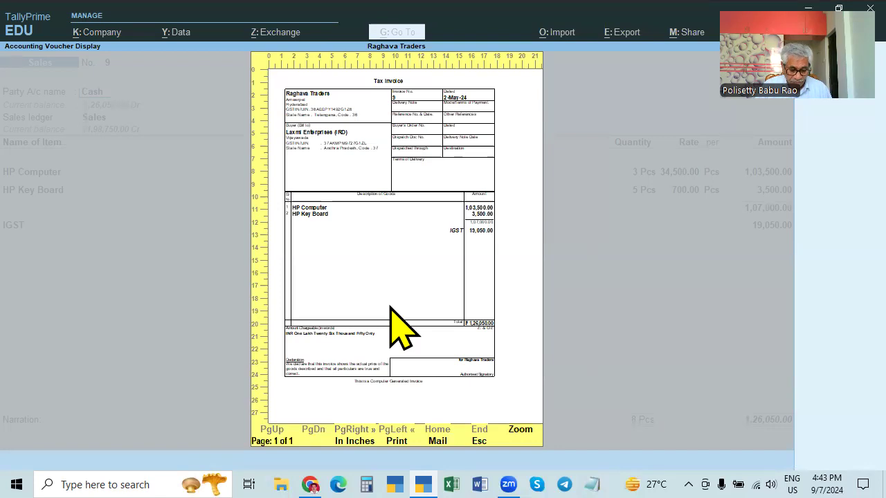
{"action": "left_click", "coordinate": [401, 325]}
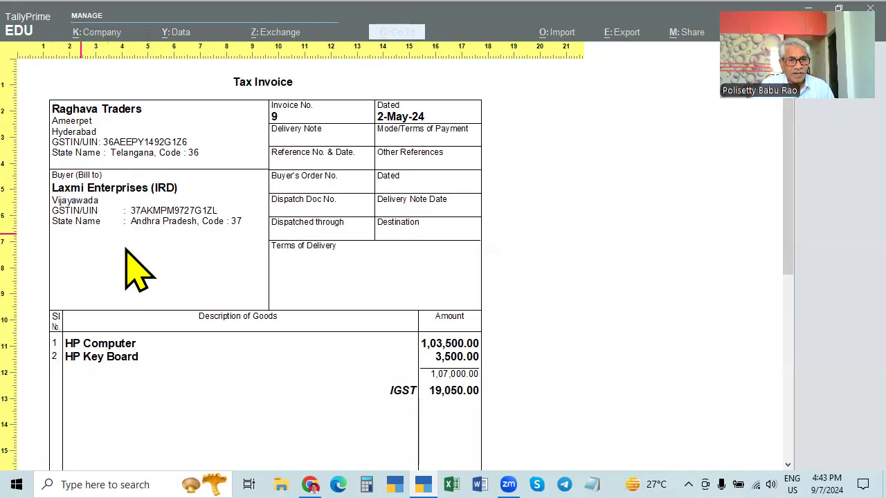
- Examine the buyer details, item lines, IGST and total on the previewed invoice, and return to the Day Book
{"action": "scroll", "coordinate": [197, 277], "scroll_direction": "down", "scroll_amount": 1}
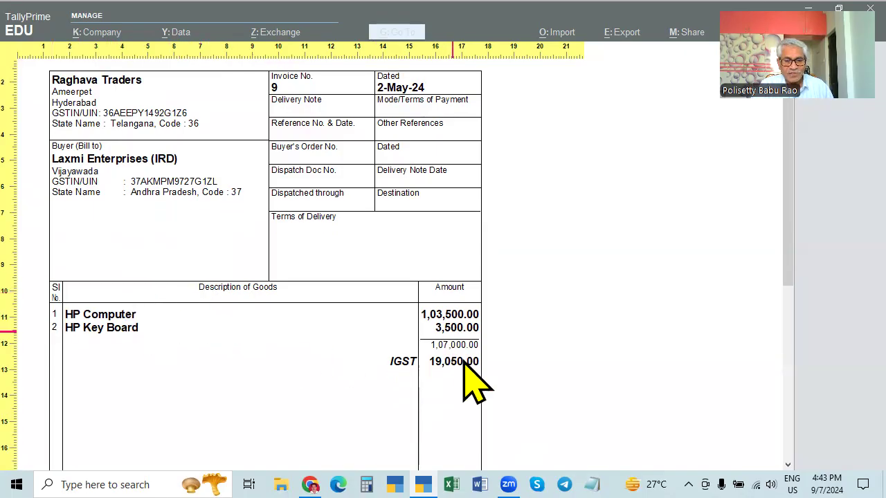
{"action": "scroll", "coordinate": [491, 377], "scroll_direction": "down", "scroll_amount": 5}
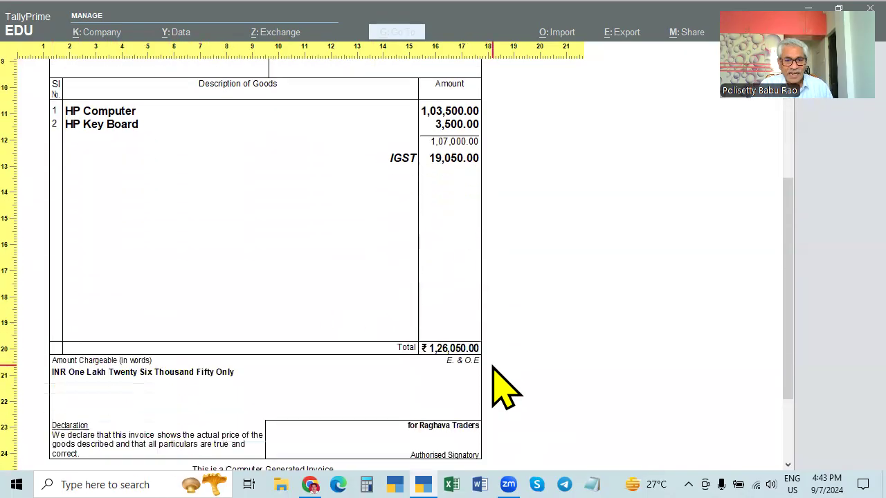
{"action": "scroll", "coordinate": [493, 367], "scroll_direction": "up", "scroll_amount": 6}
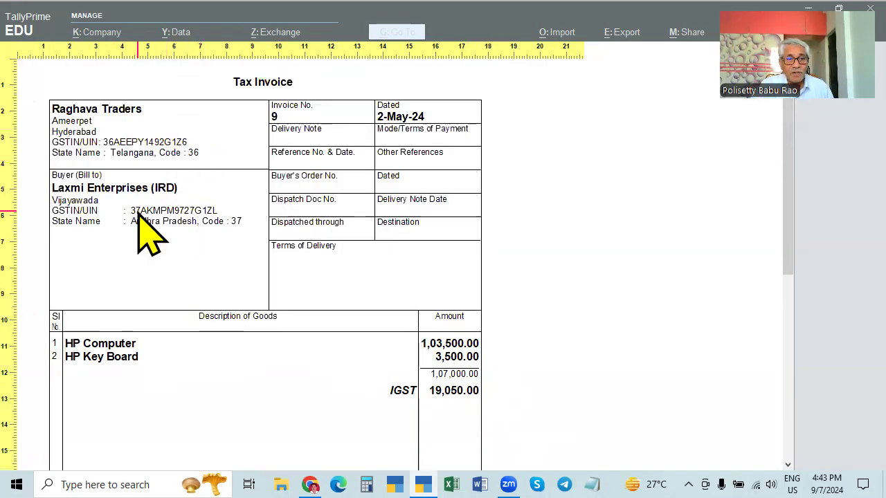
{"action": "key", "text": "Escape"}
{"action": "key", "text": "Escape"}
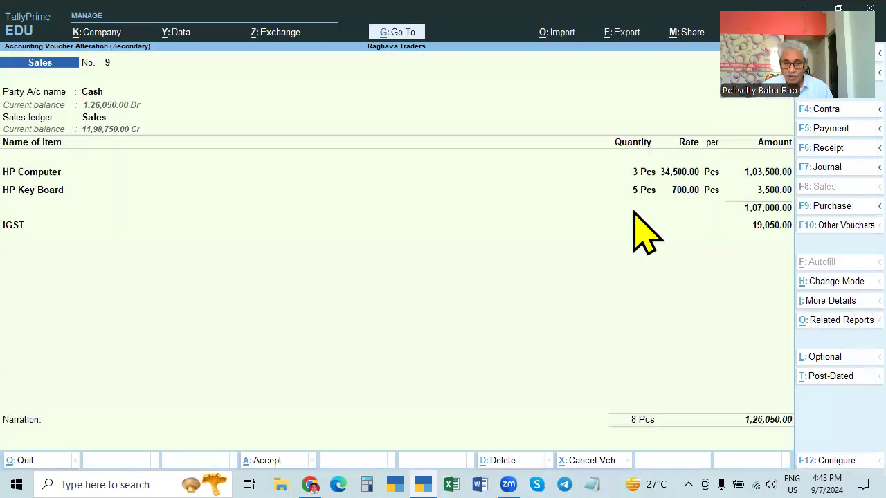
{"action": "key", "text": "Escape"}
{"action": "key", "text": "y"}
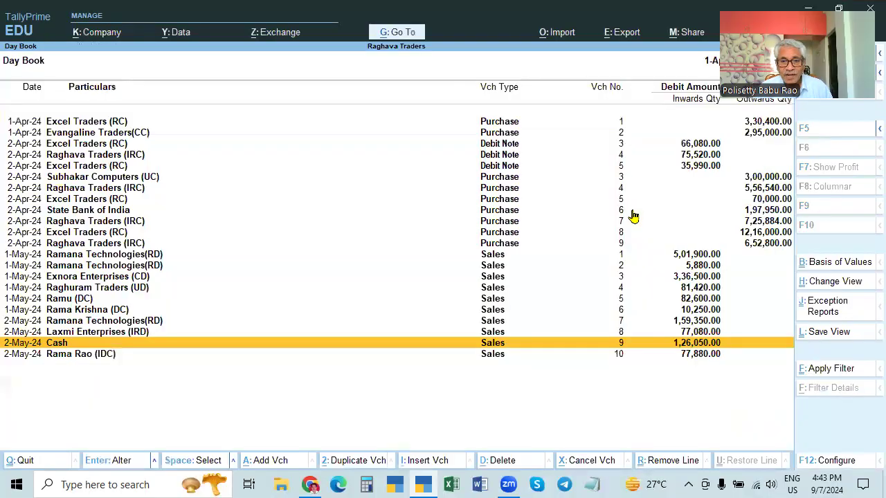
- Preview the enlarged Tax Invoice of Ramana Technologies(RD) sales voucher No. 7 to compare its buyer and tax lines, and return to the Day Book
{"action": "key", "text": "Up"}
{"action": "key", "text": "Up"}
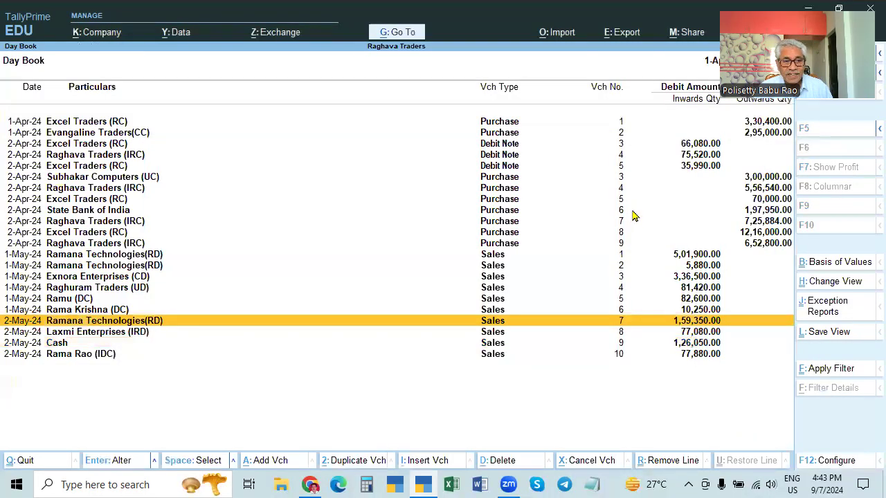
{"action": "key", "text": "Return"}
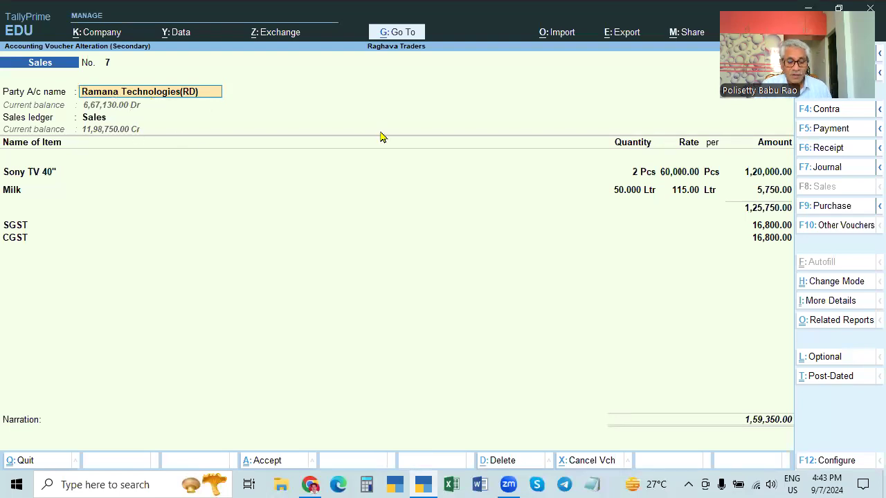
{"action": "key", "text": "ctrl+p"}
{"action": "key", "text": "i"}
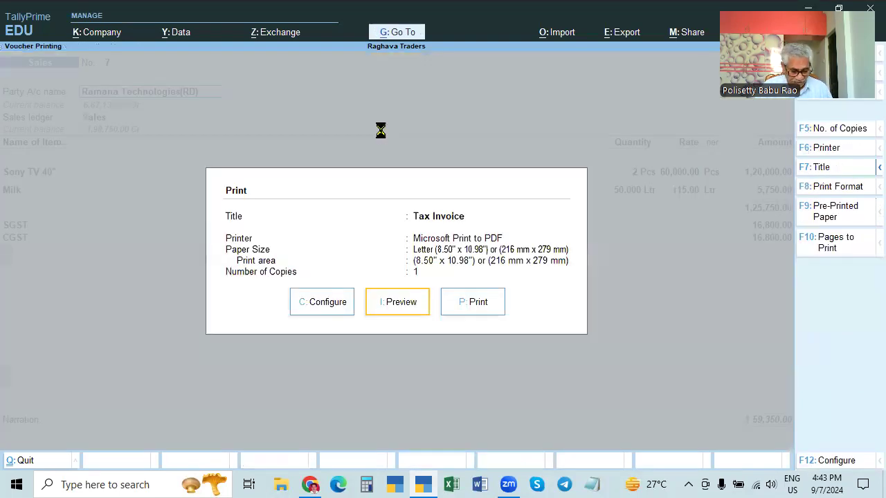
{"action": "key", "text": "alt+z"}
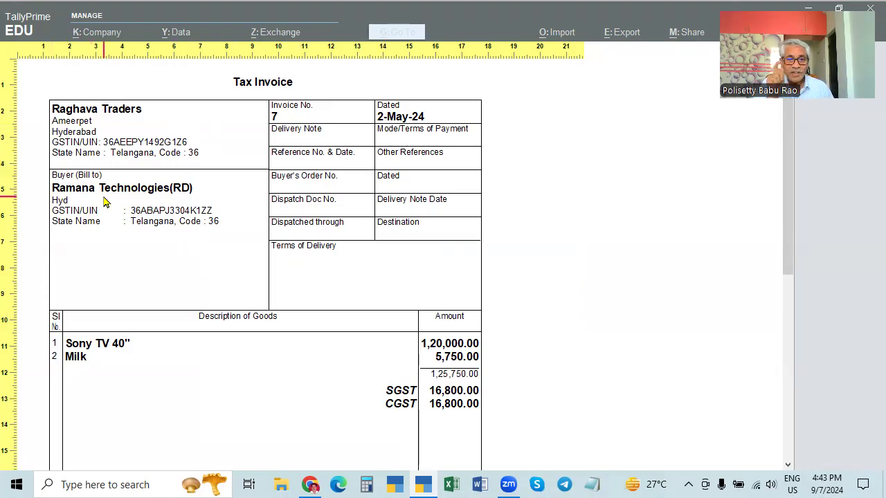
{"action": "key", "text": "Escape"}
{"action": "key", "text": "Escape"}
{"action": "key", "text": "Escape"}
- Reopen Cash sales voucher No. 9, leave the dispatch details blank, and accept the party details with Laxmi Enterprises (IRD) as buyer
{"action": "key", "text": "Down"}
{"action": "key", "text": "Down"}
{"action": "key", "text": "Return"}
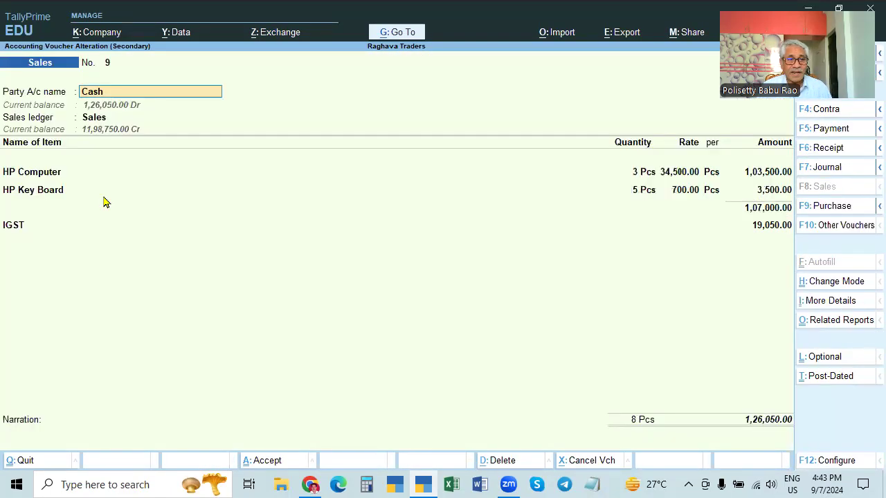
{"action": "key", "text": "Return"}
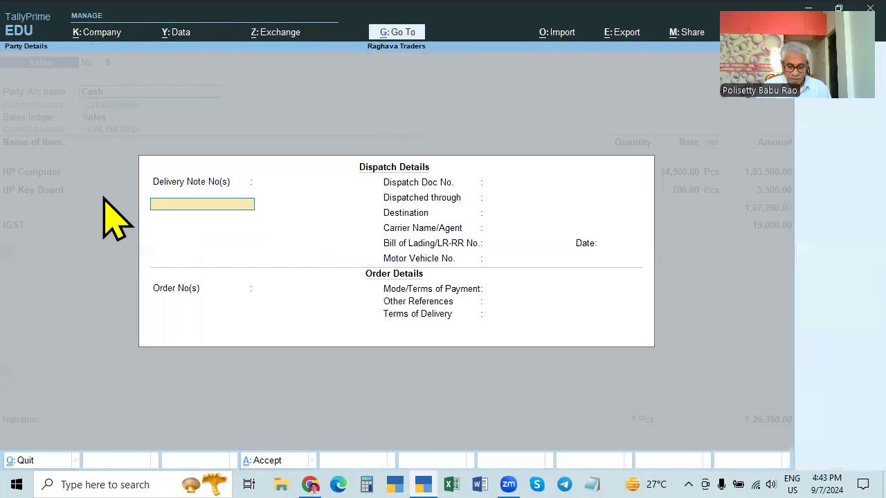
{"action": "key", "text": "ctrl+a"}
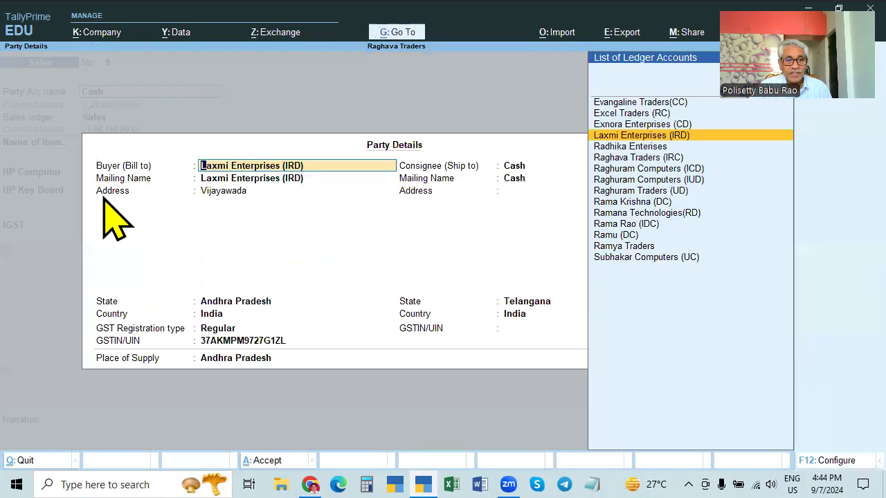
{"action": "key", "text": "Return"}
{"action": "key", "text": "Return"}
{"action": "key", "text": "Return"}
{"action": "key", "text": "Return"}
{"action": "key", "text": "Return"}
{"action": "key", "text": "Return"}
{"action": "key", "text": "Return"}
{"action": "key", "text": "Return"}
{"action": "key", "text": "ctrl+a"}
- Go through the voucher's sales ledger and both item lines down to the IGST amount without changing any value
{"action": "key", "text": "Return"}
{"action": "key", "text": "Return"}
{"action": "key", "text": "Return"}
{"action": "key", "text": "Return"}
{"action": "key", "text": "Return"}
{"action": "key", "text": "Return"}
{"action": "key", "text": "Return"}
{"action": "key", "text": "Return"}
{"action": "key", "text": "Return"}
{"action": "key", "text": "Return"}
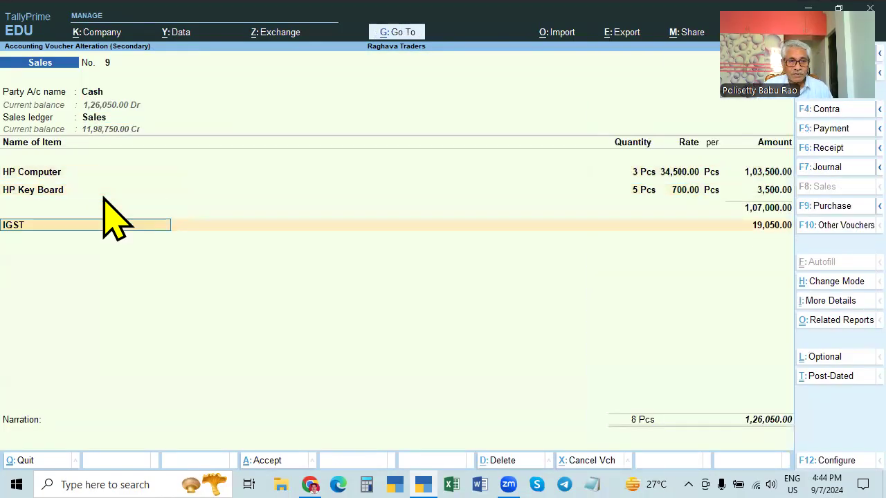
{"action": "key", "text": "Return"}
{"action": "key", "text": "ctrl"}
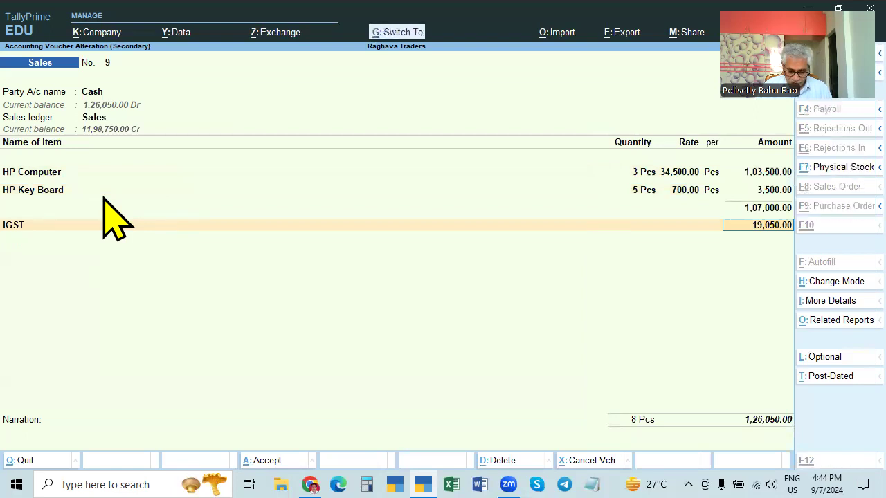
- Preview the enlarged Tax Invoice of voucher No. 9, examine its buyer and payment terms fields, and return to the voucher
{"action": "key", "text": "ctrl+p"}
{"action": "key", "text": "Return"}
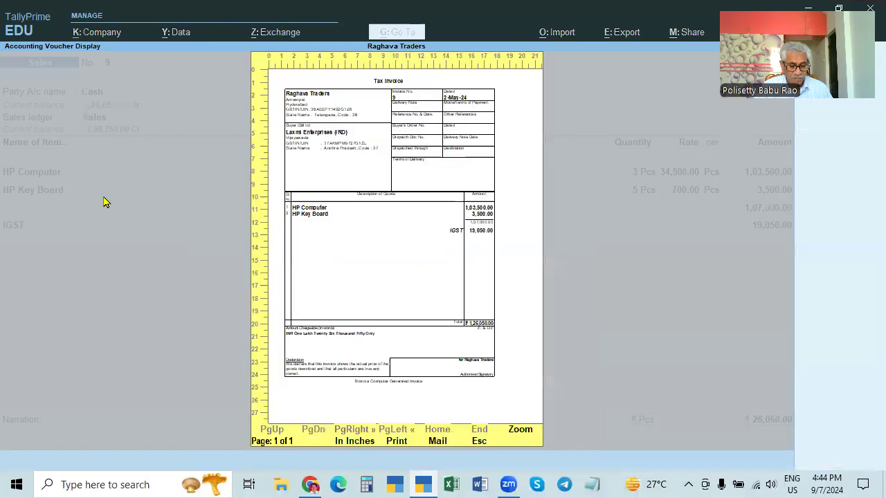
{"action": "key", "text": "Return"}
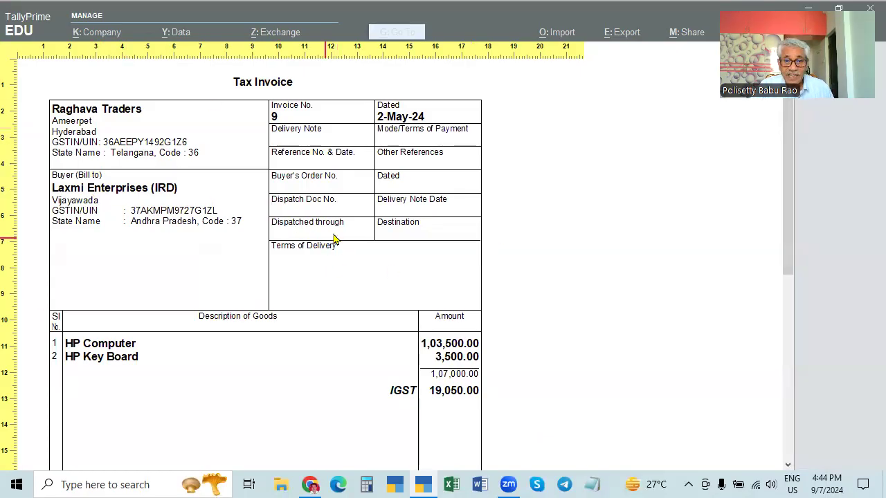
{"action": "key", "text": "Escape"}
{"action": "key", "text": "Escape"}
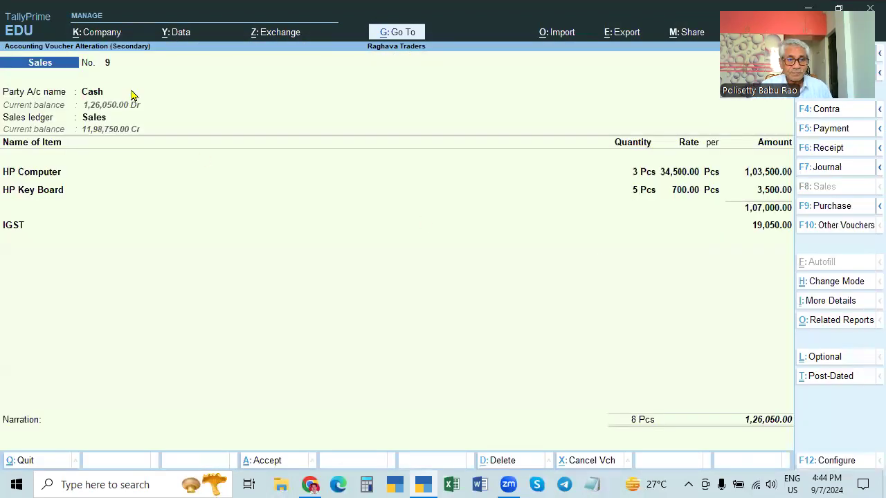
- Go back to the Party A/c name, set Provide Order details to Yes in the voucher configuration, and accept it
{"action": "left_click", "coordinate": [99, 94]}
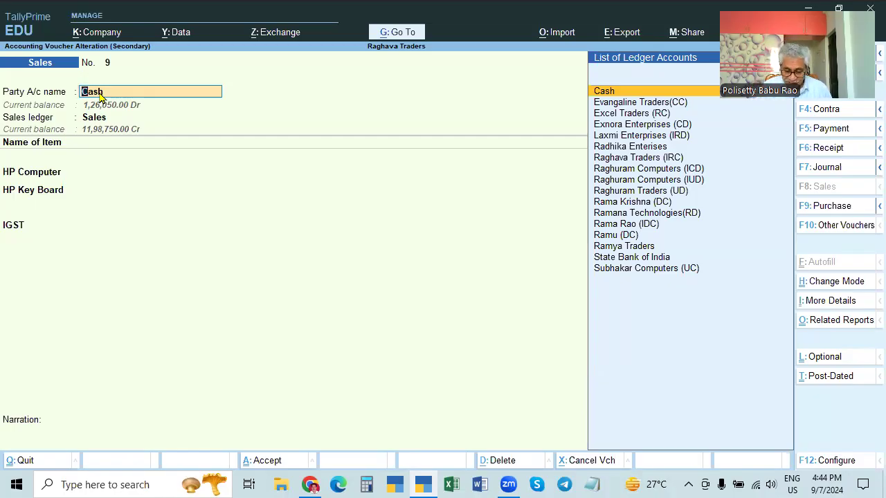
{"action": "key", "text": "F12"}
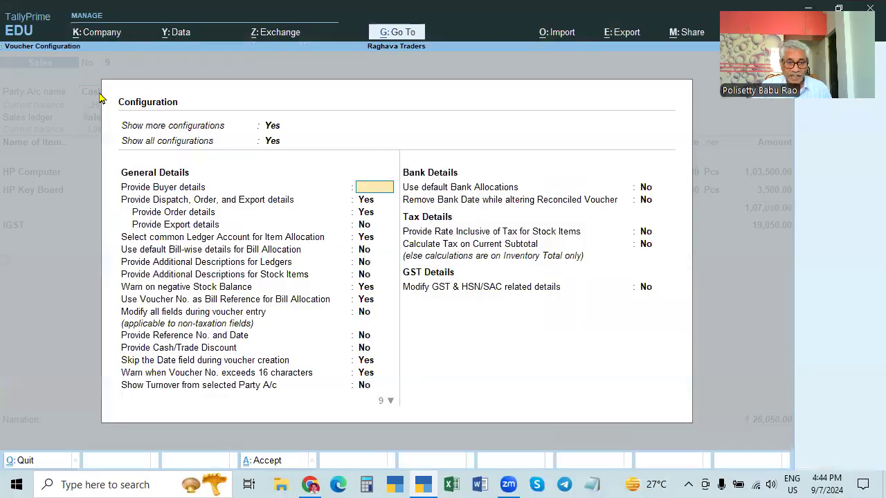
{"action": "key", "text": "Escape"}
{"action": "key", "text": "F12"}
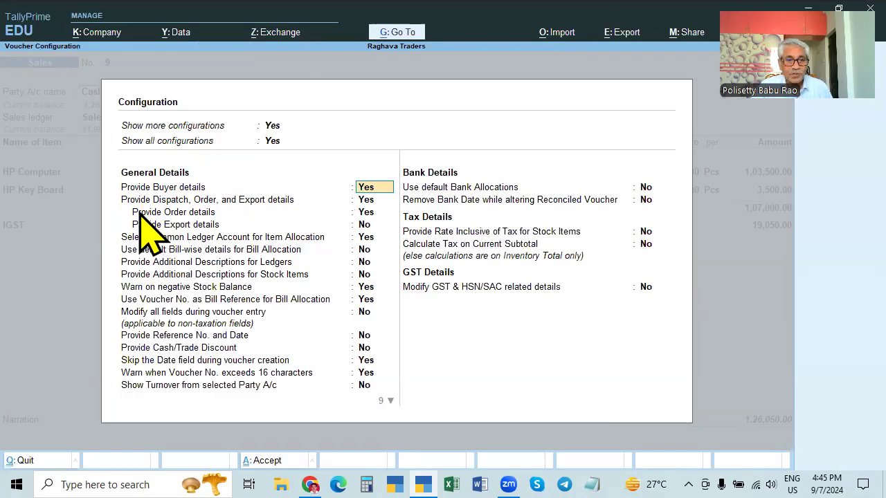
{"action": "left_click", "coordinate": [369, 214]}
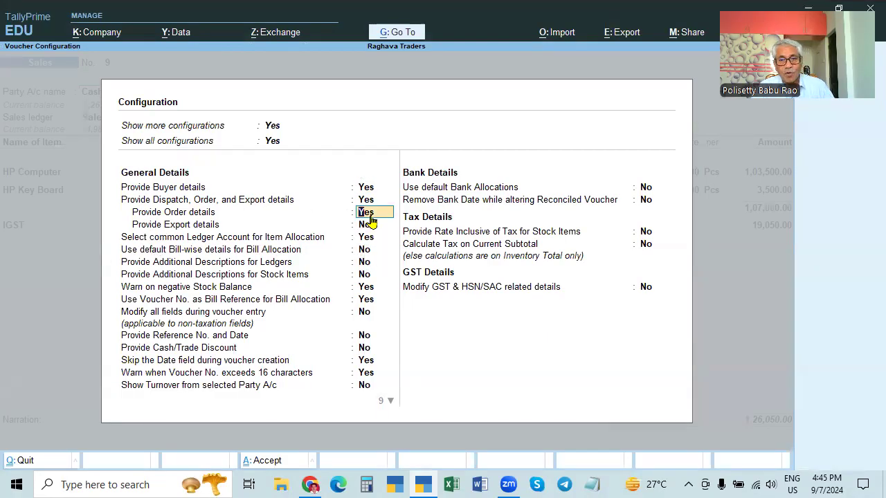
{"action": "type", "text": "y"}
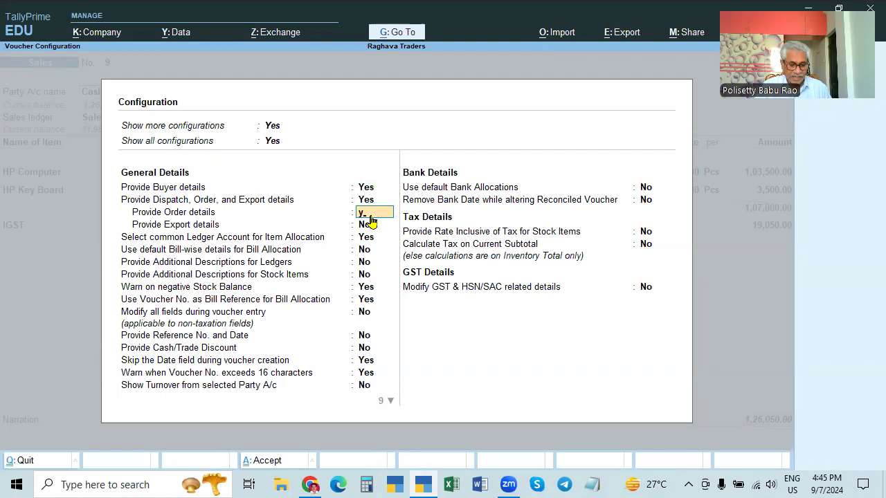
{"action": "key", "text": "ctrl+a"}
- Keep Cash as the party account and enter CASH as the Mode/Terms of Payment in the Order Details
{"action": "key", "text": "Return"}
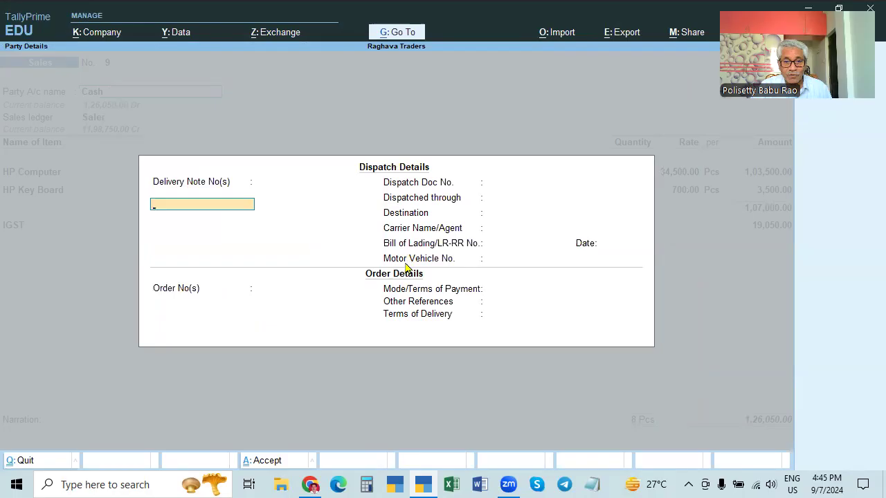
{"action": "left_click", "coordinate": [437, 289]}
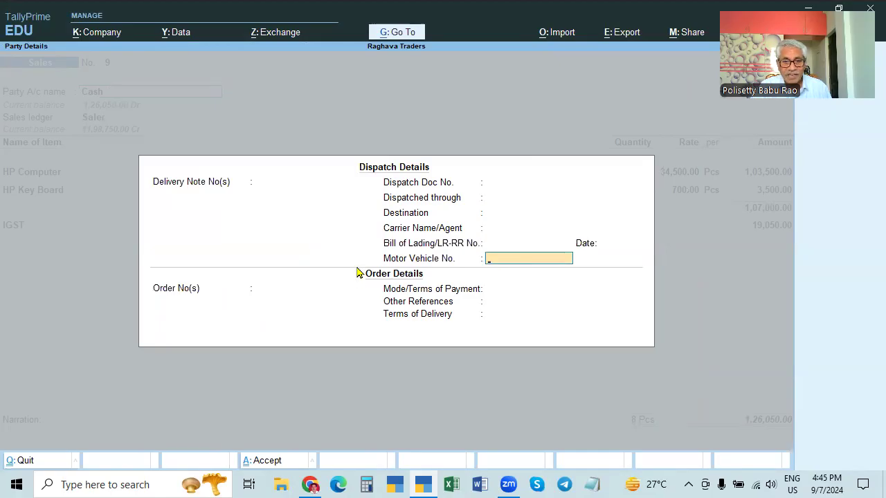
{"action": "key", "text": "Return"}
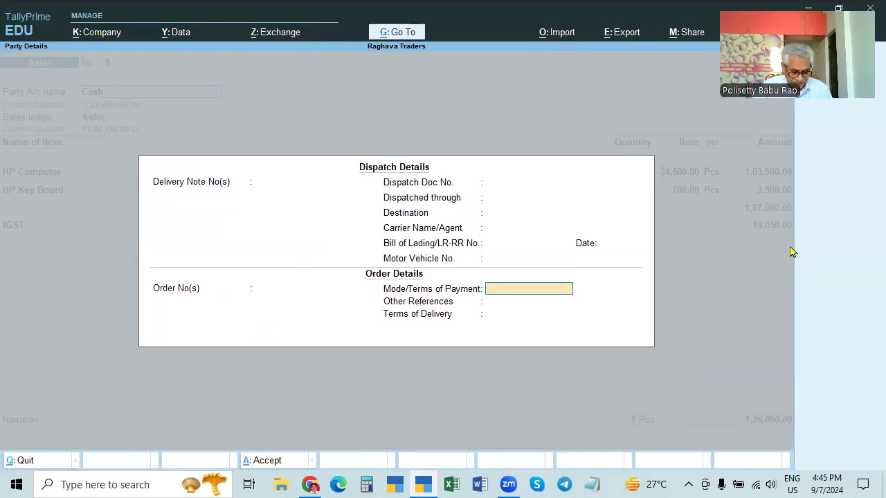
{"action": "type", "text": "CASH"}
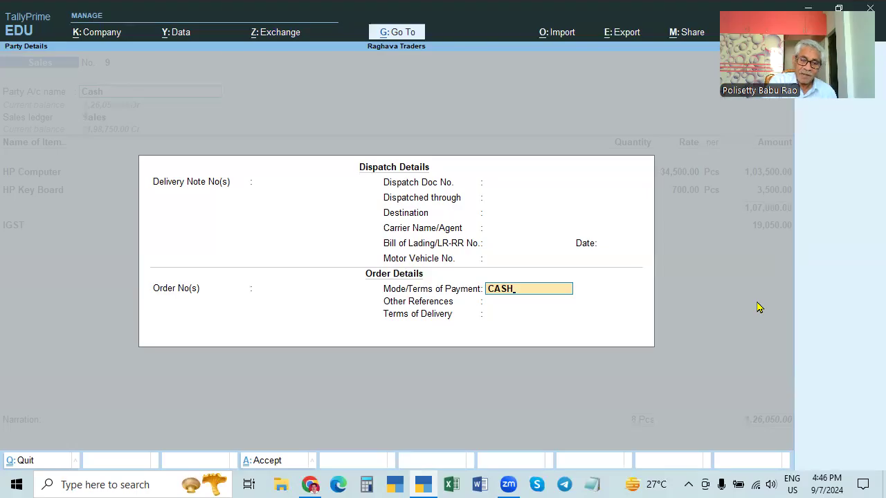
- Replace the Mode/Terms of Payment entry with COD
{"action": "key", "text": "BackSpace"}
{"action": "key", "text": "BackSpace"}
{"action": "key", "text": "BackSpace"}
{"action": "key", "text": "BackSpace"}
{"action": "type", "text": "COD"}
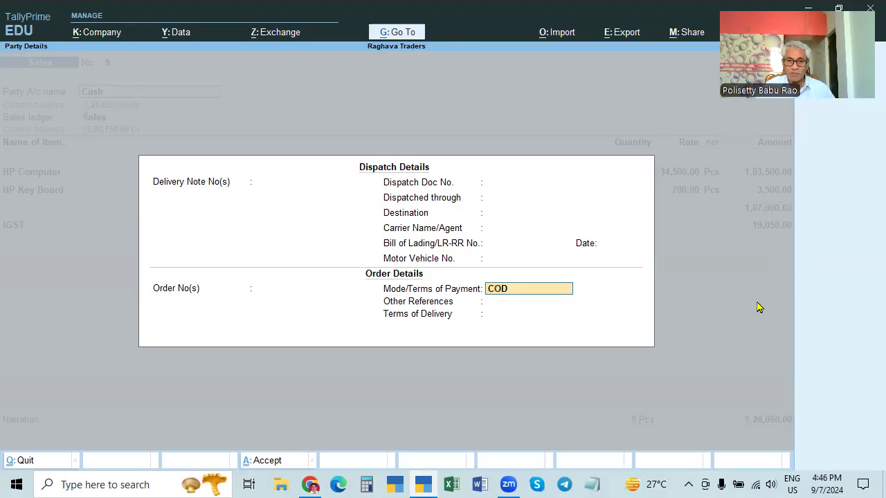
- Replace the Mode/Terms of Payment entry with CASH and accept the dispatch and order details
{"action": "key", "text": "BackSpace"}
{"action": "key", "text": "BackSpace"}
{"action": "key", "text": "BackSpace"}
{"action": "type", "text": "CASH"}
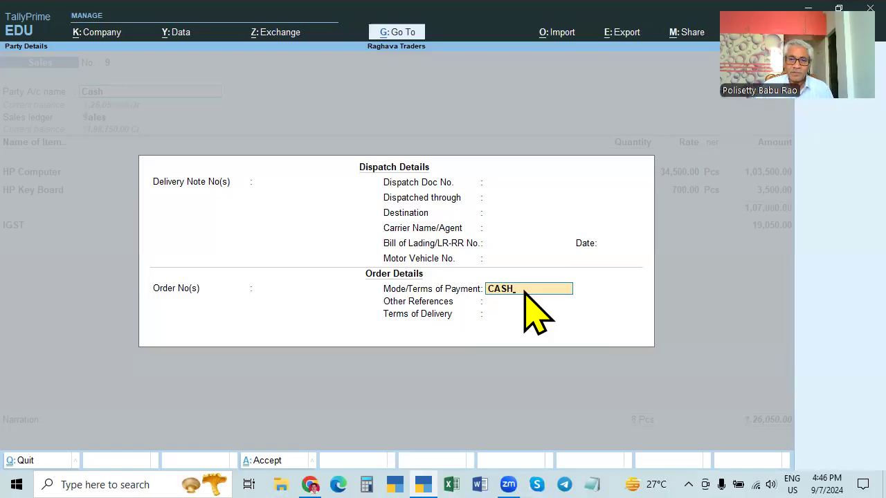
{"action": "key", "text": "Return"}
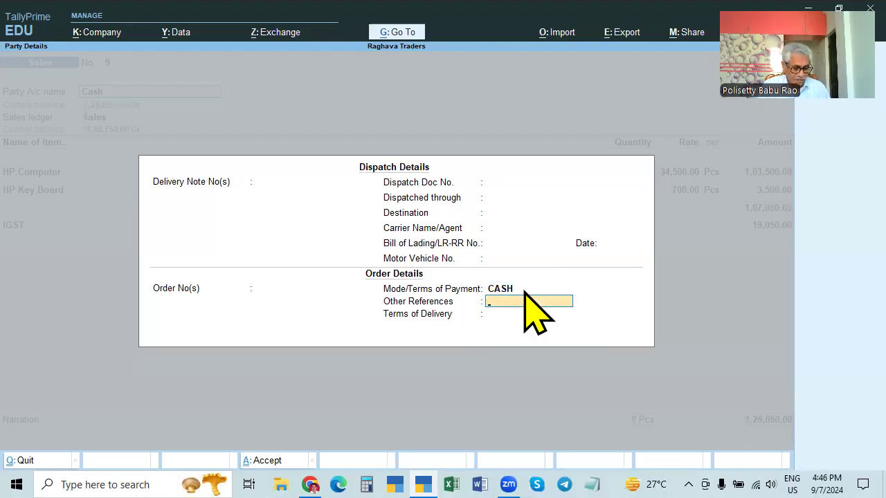
{"action": "key", "text": "ctrl+a"}
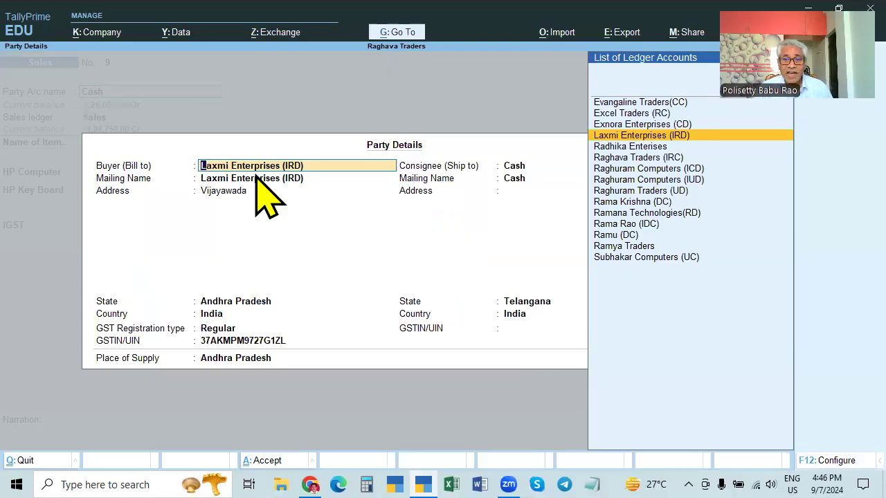
- Keep Laxmi Enterprises (IRD) as the buyer, accept the party details and item entries, and save voucher No. 9
{"action": "key", "text": "Return"}
{"action": "key", "text": "Return"}
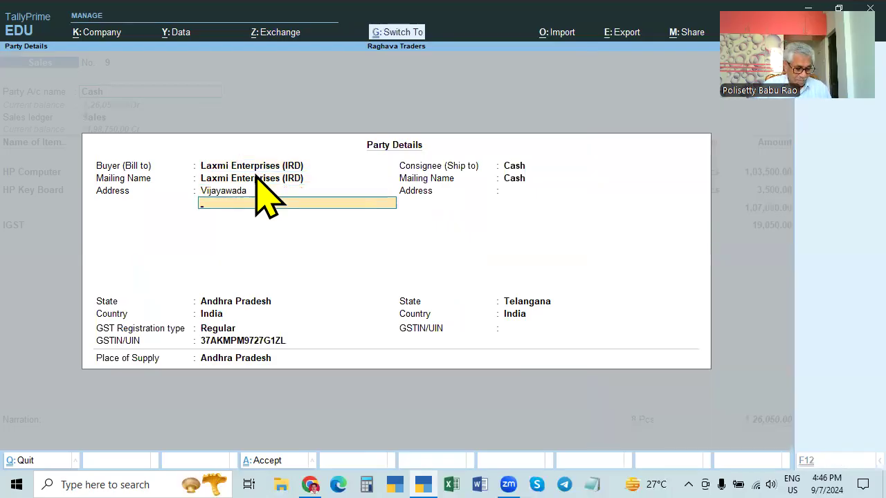
{"action": "key", "text": "Return"}
{"action": "key", "text": "Return"}
{"action": "key", "text": "Return"}
{"action": "key", "text": "Return"}
{"action": "key", "text": "Return"}
{"action": "key", "text": "Return"}
{"action": "key", "text": "Return"}
{"action": "key", "text": "Return"}
{"action": "key", "text": "Return"}
{"action": "key", "text": "Return"}
{"action": "key", "text": "Return"}
{"action": "key", "text": "Return"}
{"action": "key", "text": "Return"}
{"action": "key", "text": "Return"}
{"action": "key", "text": "Return"}
{"action": "key", "text": "Return"}
{"action": "key", "text": "Return"}
{"action": "key", "text": "Return"}
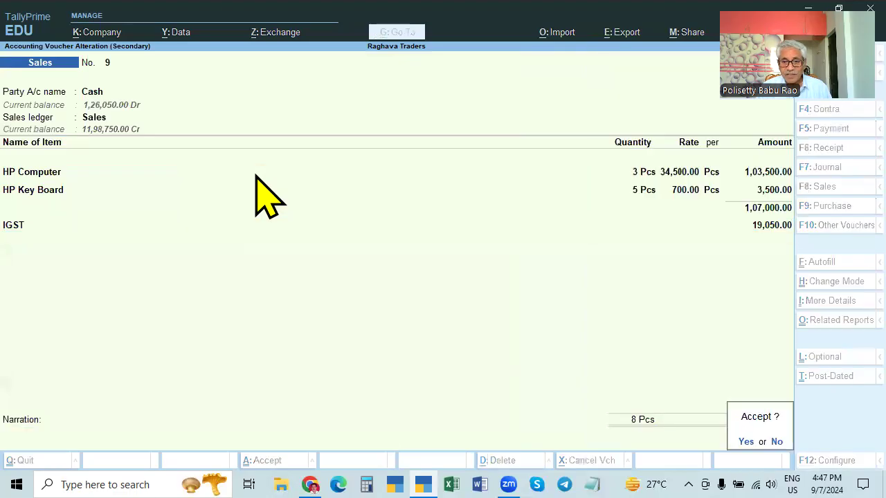
{"action": "key", "text": "Return"}
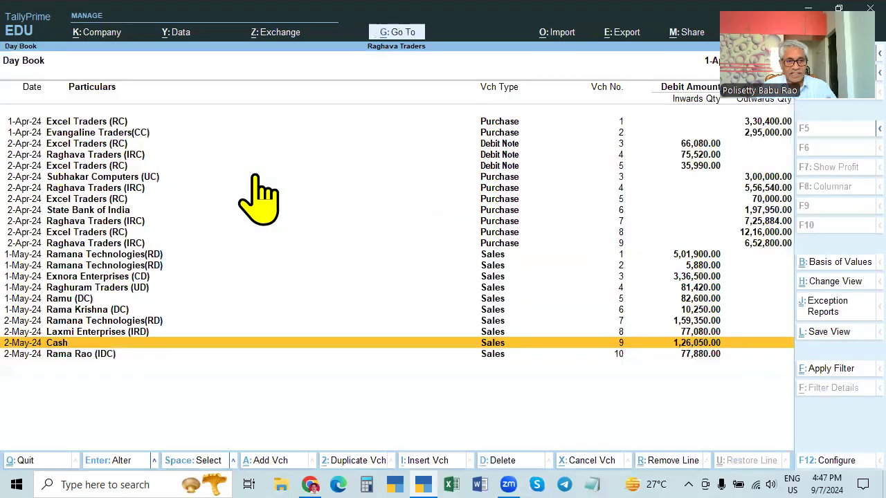
- Reopen cash sales voucher No. 9, examine the payment mode on its enlarged Tax Invoice preview, and return to the voucher
{"action": "key", "text": "Return"}
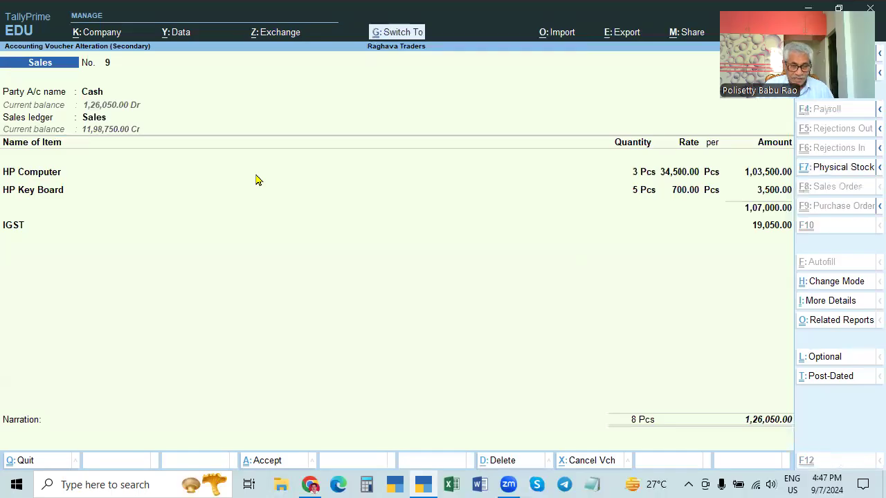
{"action": "key", "text": "ctrl+p"}
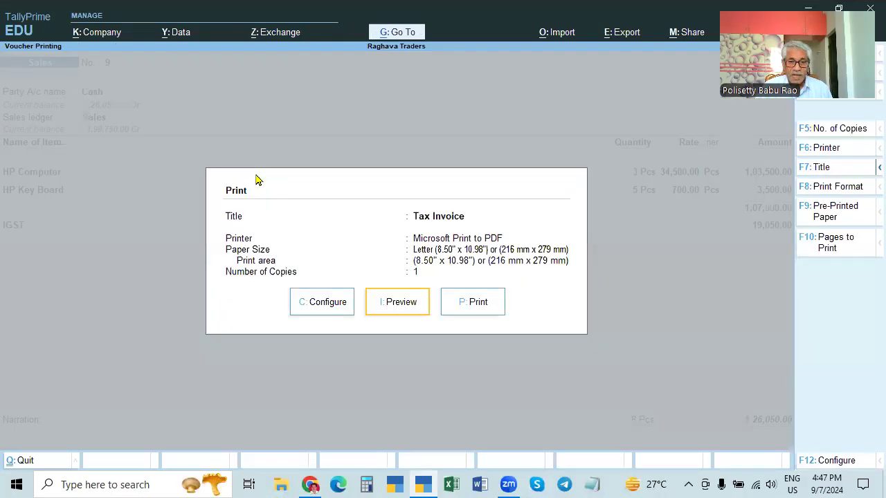
{"action": "left_click", "coordinate": [397, 301]}
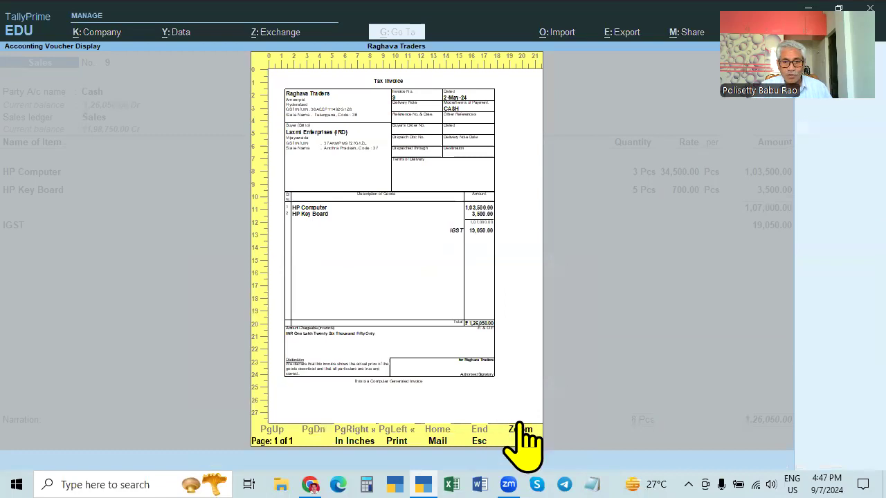
{"action": "left_click", "coordinate": [407, 326]}
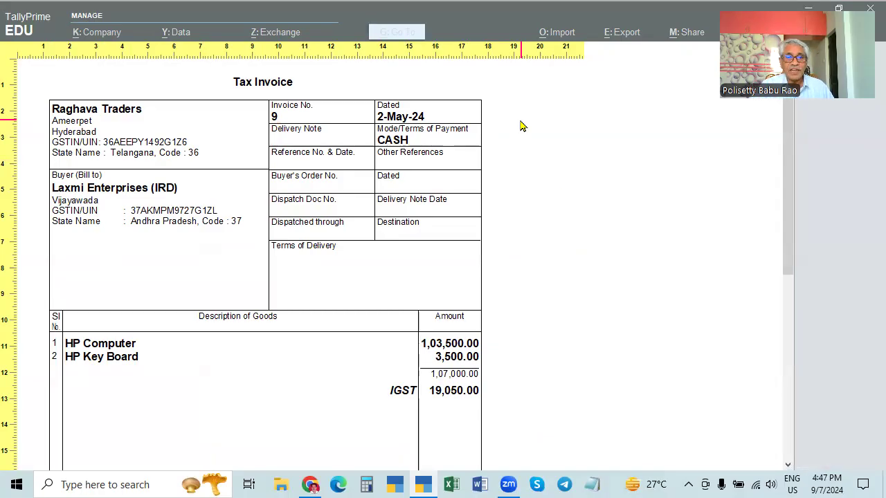
{"action": "key", "text": "Escape"}
{"action": "key", "text": "Escape"}
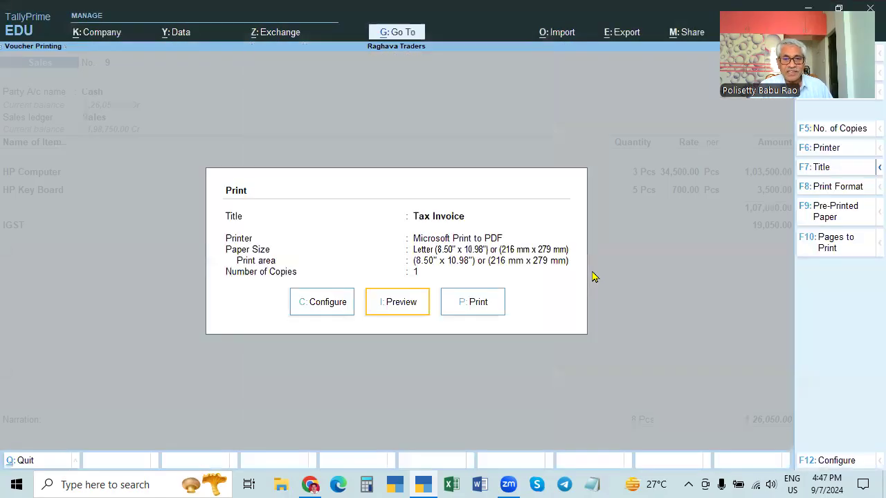
{"action": "key", "text": "Escape"}
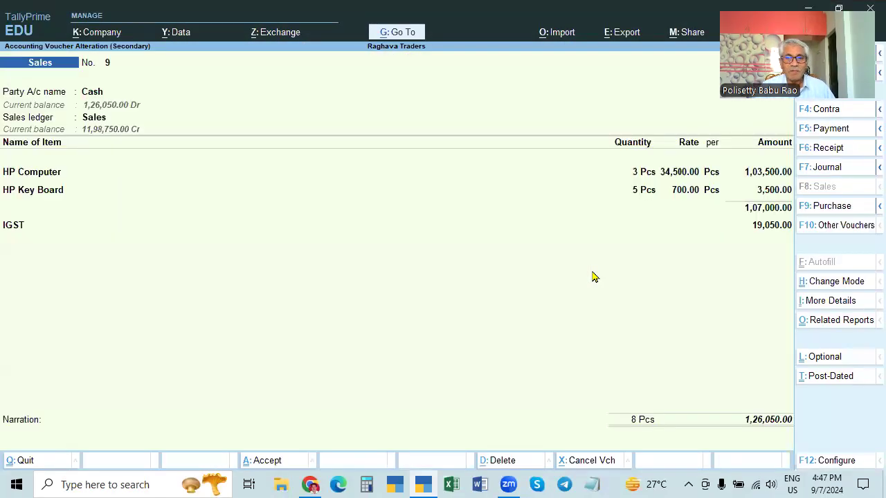
- Preview the enlarged Tax Invoice of voucher No. 9 again, examine the buyer's details, and go back to the Day Book
{"action": "key", "text": "ctrl"}
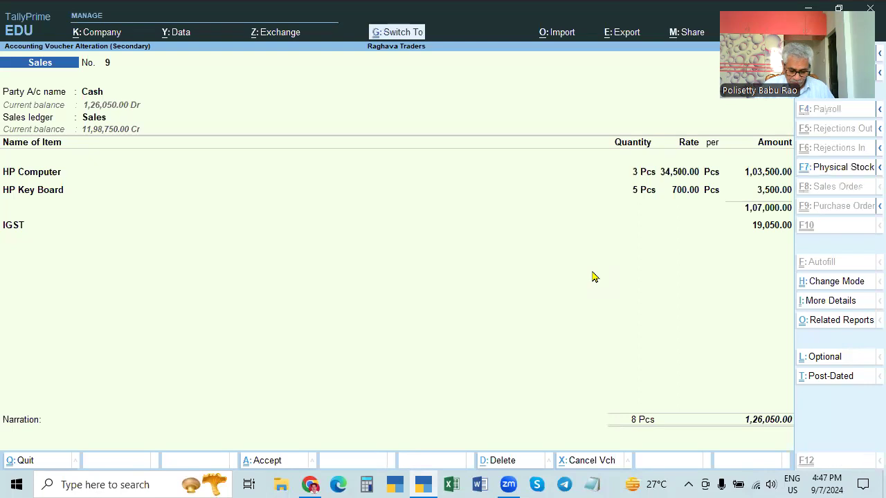
{"action": "key", "text": "ctrl+p"}
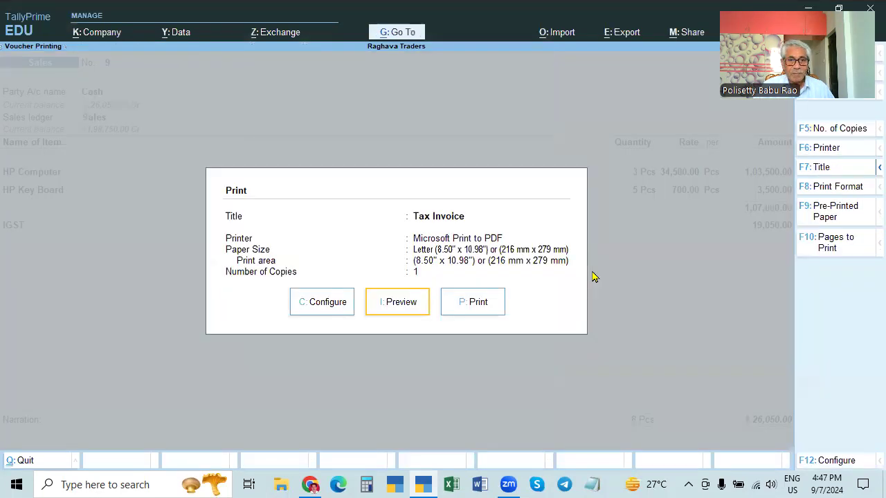
{"action": "left_click", "coordinate": [396, 300]}
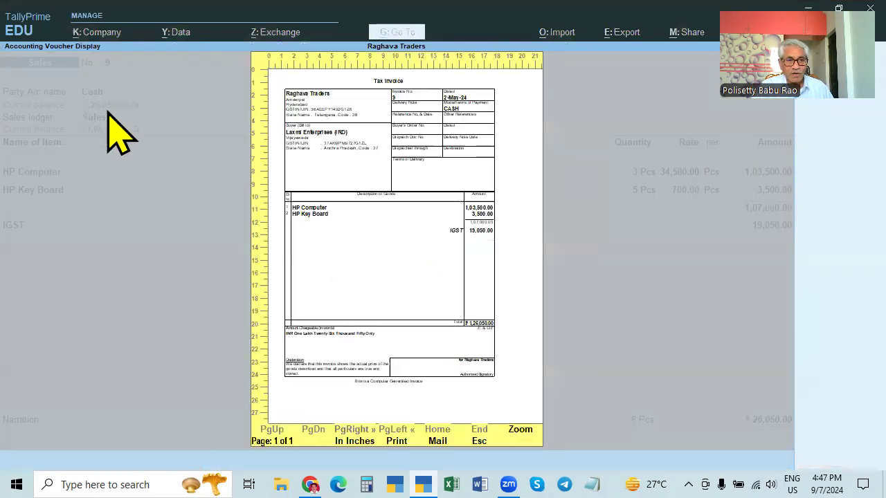
{"action": "left_click", "coordinate": [463, 166]}
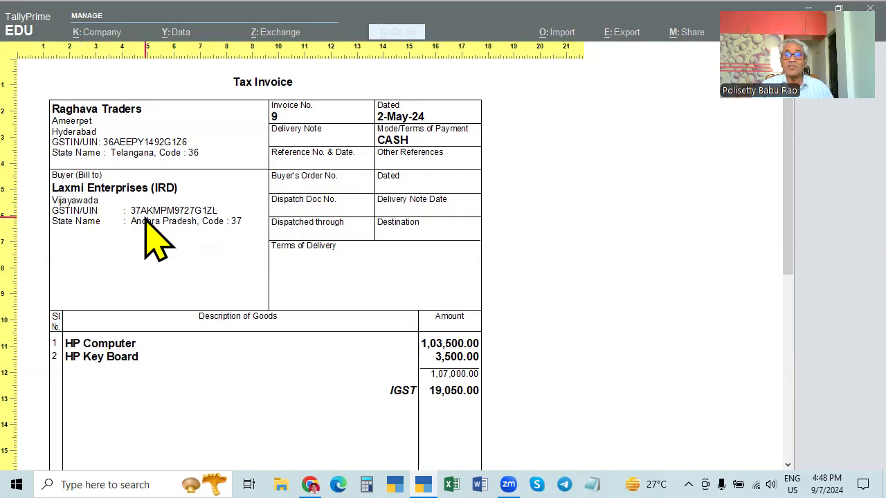
{"action": "key", "text": "Escape"}
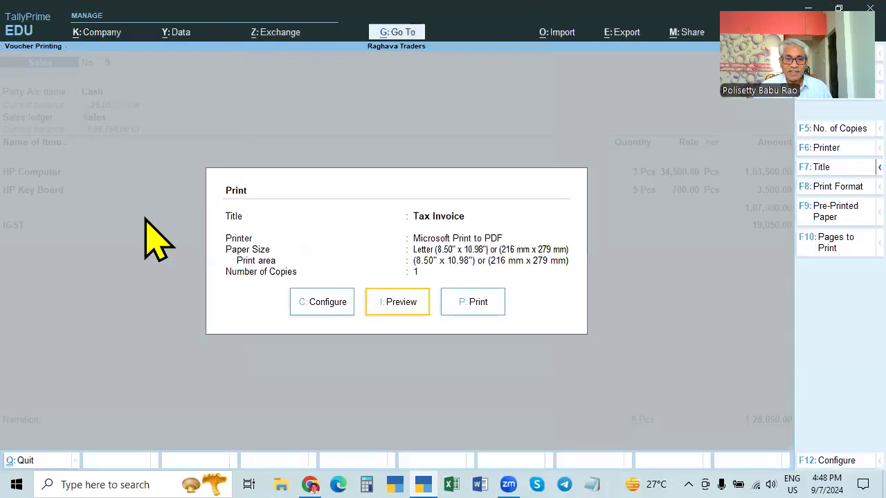
{"action": "key", "text": "Escape"}
{"action": "key", "text": "Escape"}
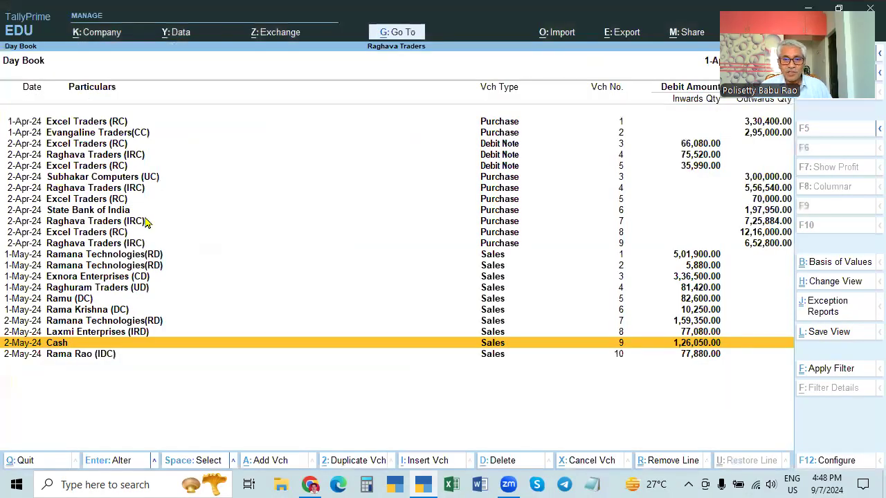
- Reopen the Day Book from the Gateway of Tally and extend its period to list the vouchers from April 2024 onwards
{"action": "key", "text": "Escape"}
{"action": "key", "text": "Escape"}
{"action": "key", "text": "Escape"}
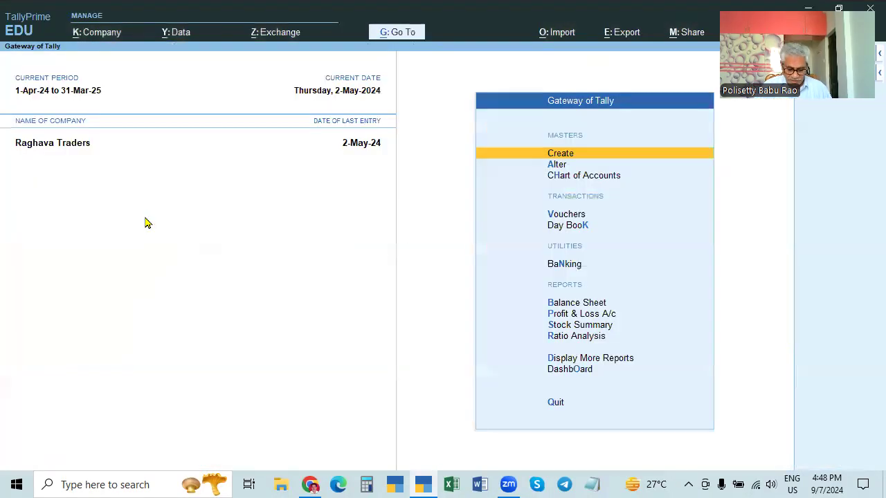
{"action": "key", "text": "k"}
{"action": "key", "text": "F2"}
{"action": "key", "text": "Return"}
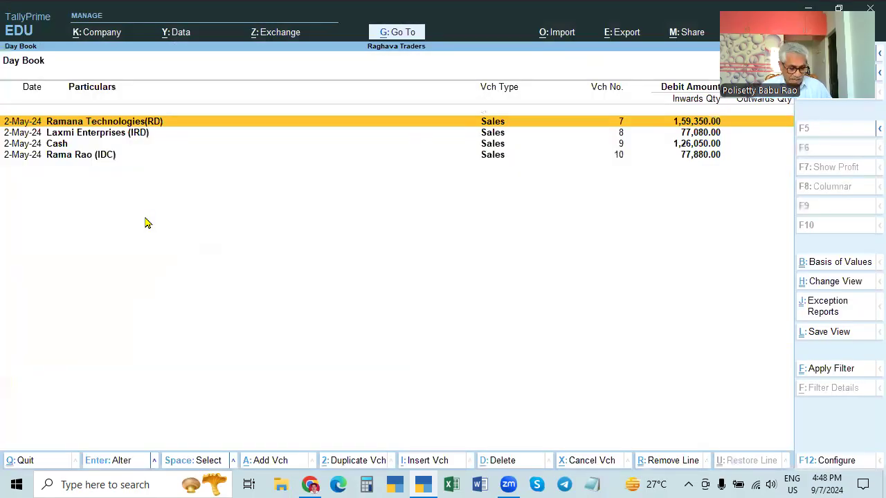
{"action": "key", "text": "F2"}
{"action": "key", "text": "space"}
{"action": "key", "text": "Return"}
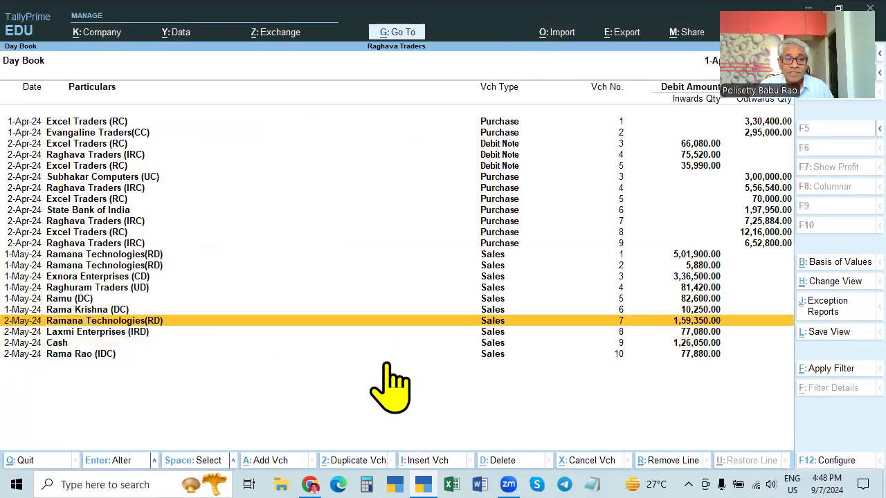
{"action": "key", "text": "Escape"}
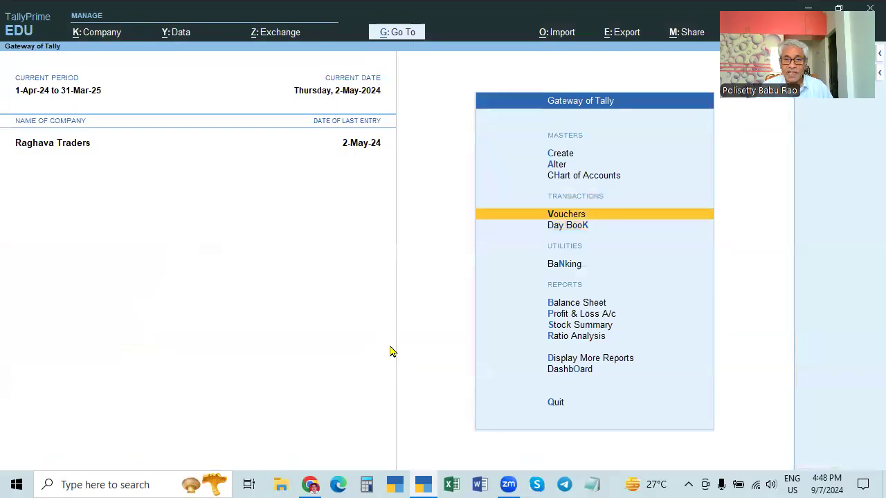
{"action": "key", "text": "Return"}
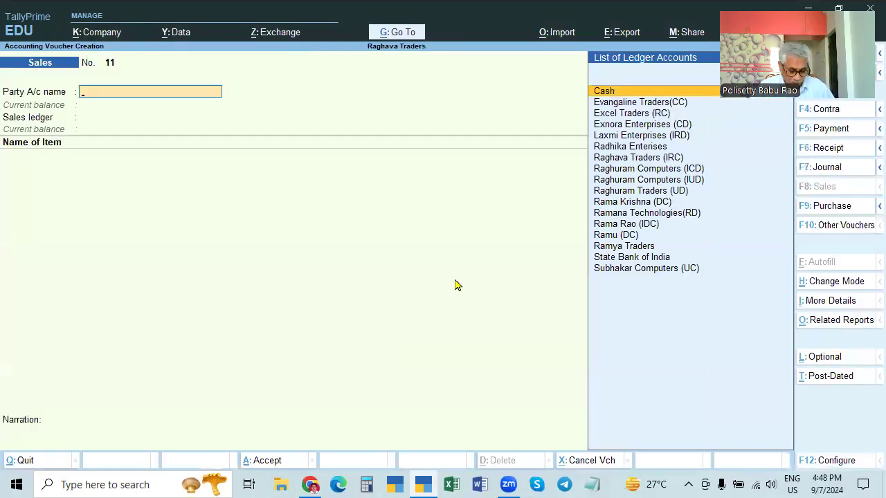
{"action": "key", "text": "Escape"}
{"action": "key", "text": "y"}
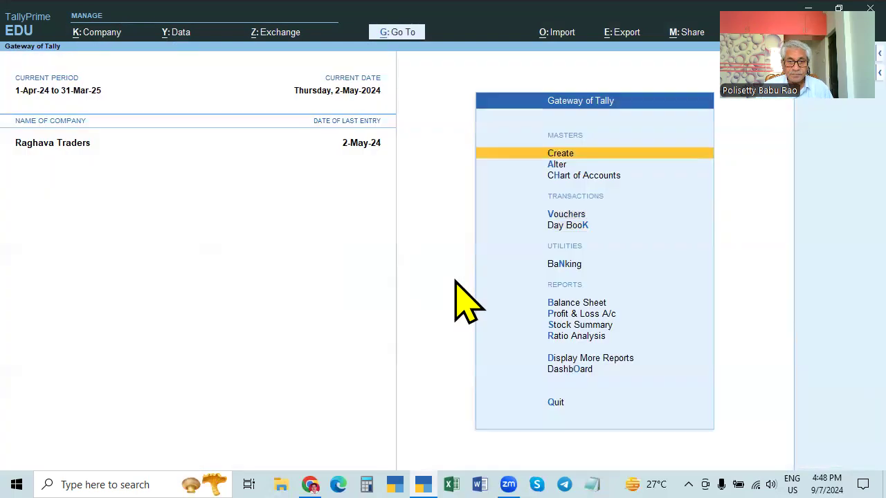
- Open the Credit Note voucher type for alteration, then leave it and return to the list of voucher types
{"action": "key", "text": "Down"}
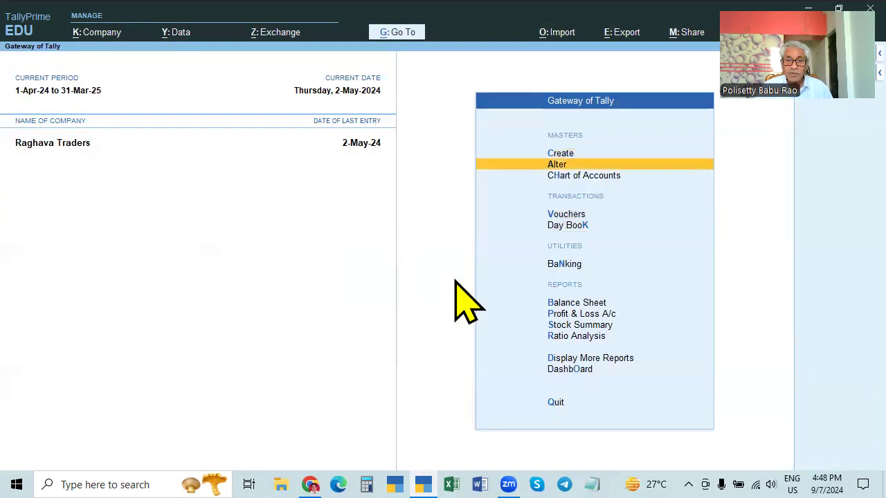
{"action": "key", "text": "Return"}
{"action": "key", "text": "Down"}
{"action": "key", "text": "Down"}
{"action": "key", "text": "Down"}
{"action": "key", "text": "Return"}
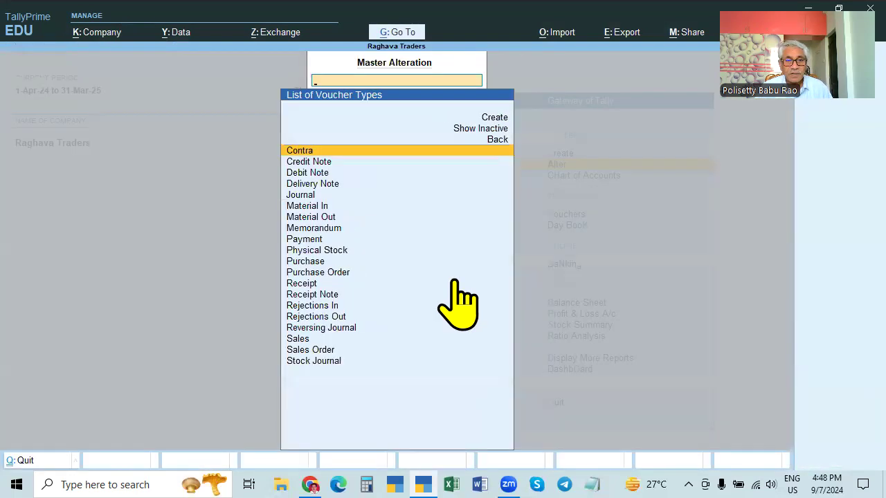
{"action": "key", "text": "Down"}
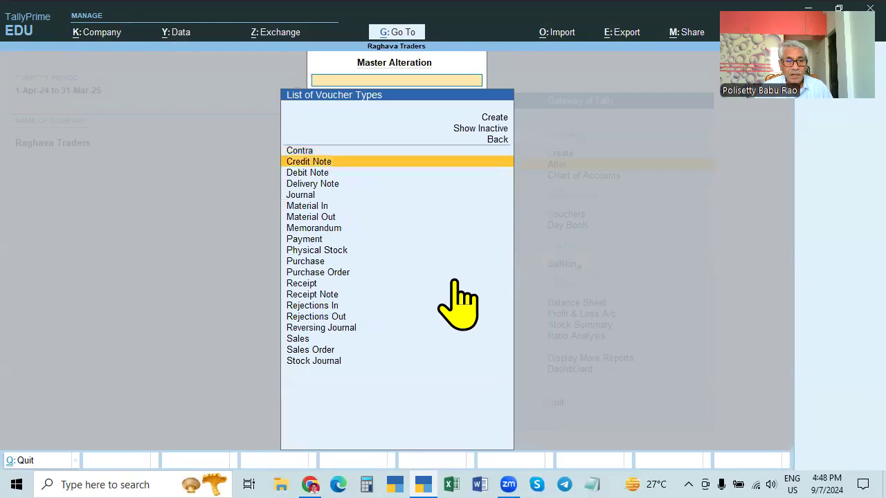
{"action": "key", "text": "Return"}
{"action": "key", "text": "Escape"}
{"action": "key", "text": "Escape"}
{"action": "key", "text": "Return"}
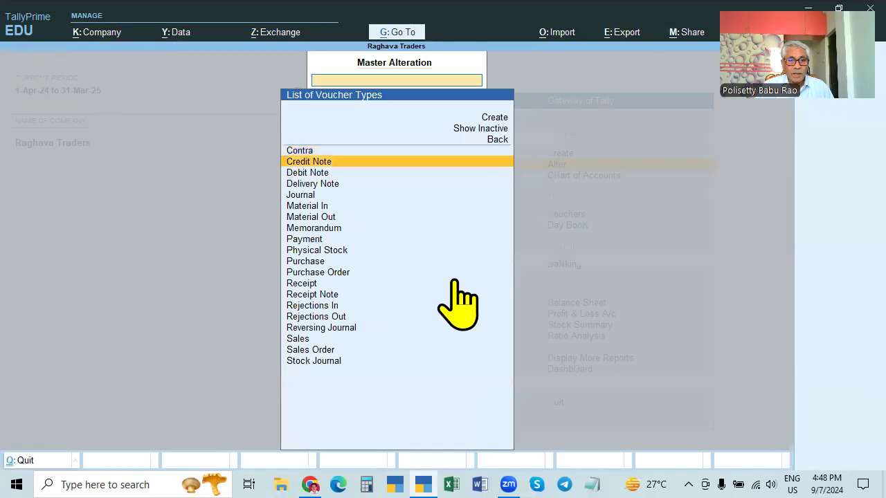
- Open the Debit Note voucher type for alteration and go back to the Gateway of Tally without changing it
{"action": "key", "text": "Down"}
{"action": "key", "text": "Return"}
{"action": "key", "text": "Escape"}
{"action": "key", "text": "Escape"}
{"action": "key", "text": "Escape"}
{"action": "key", "text": "Escape"}
- Open voucher entry from the Gateway of Tally
{"action": "key", "text": "Down"}
{"action": "key", "text": "Down"}
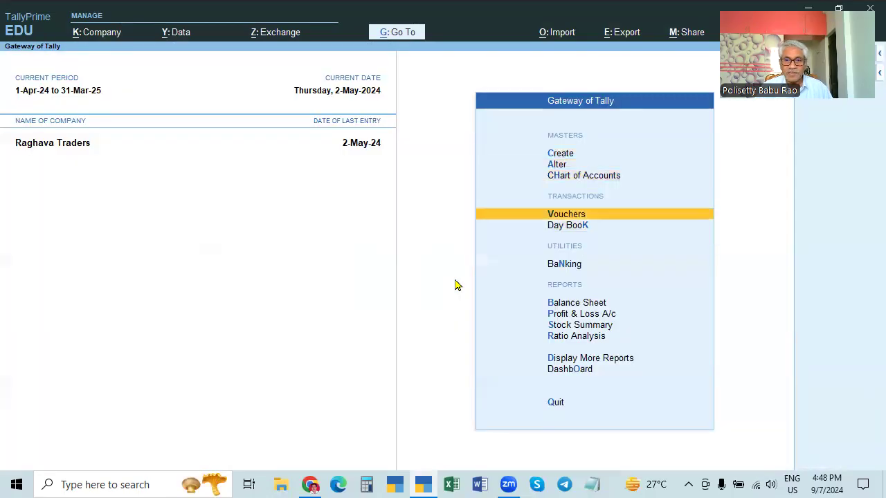
{"action": "key", "text": "Return"}
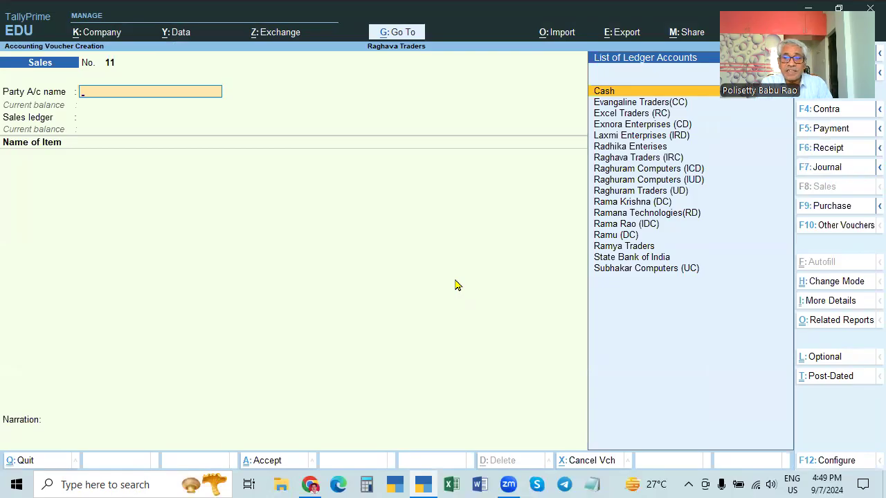
{"action": "key", "text": "Down"}
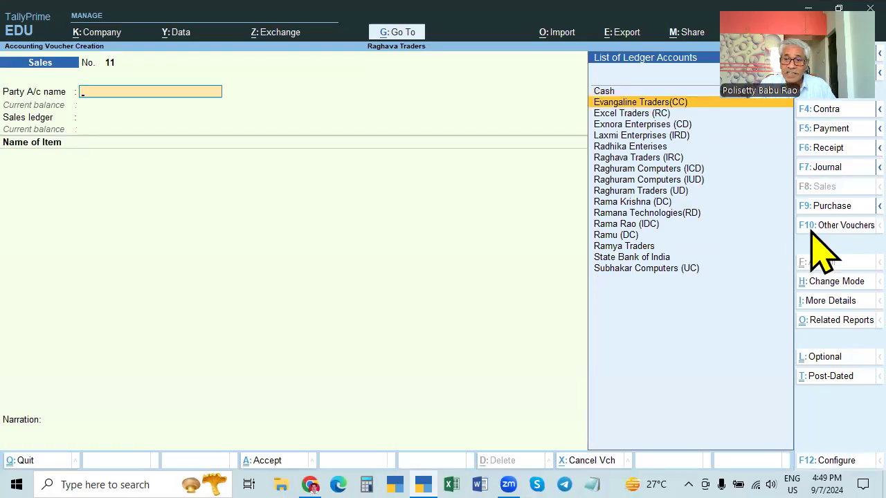
{"action": "left_click", "coordinate": [870, 210]}
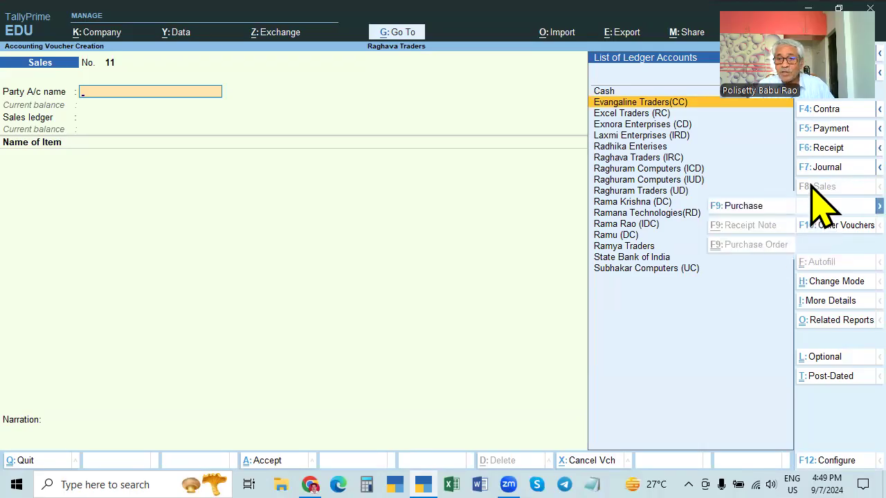
{"action": "key", "text": "Return"}
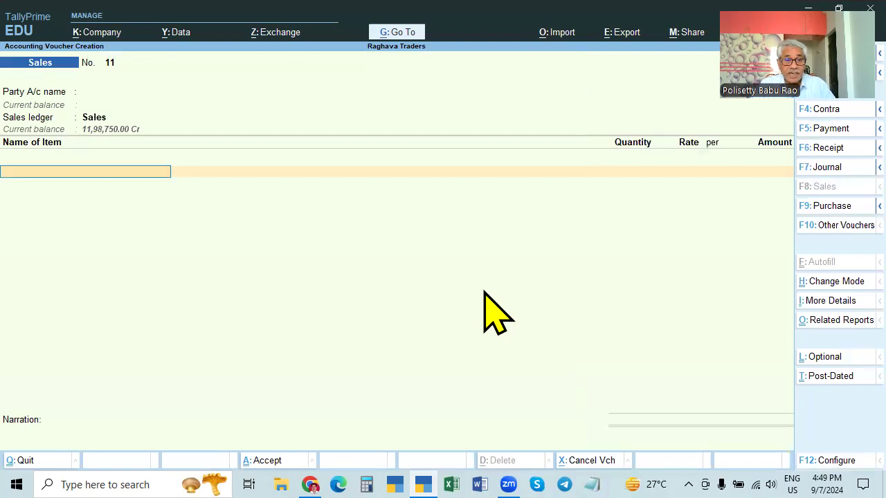
{"action": "left_click", "coordinate": [88, 119]}
{"action": "left_click", "coordinate": [84, 90]}
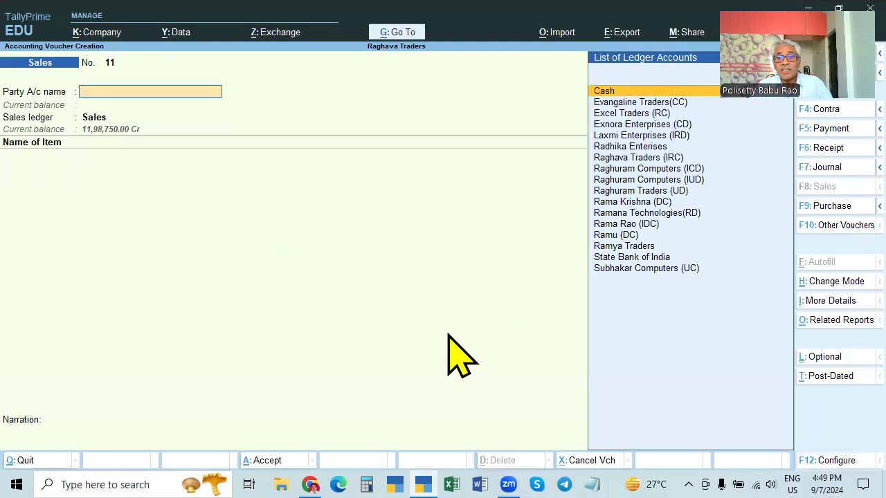
{"action": "left_click", "coordinate": [837, 229]}
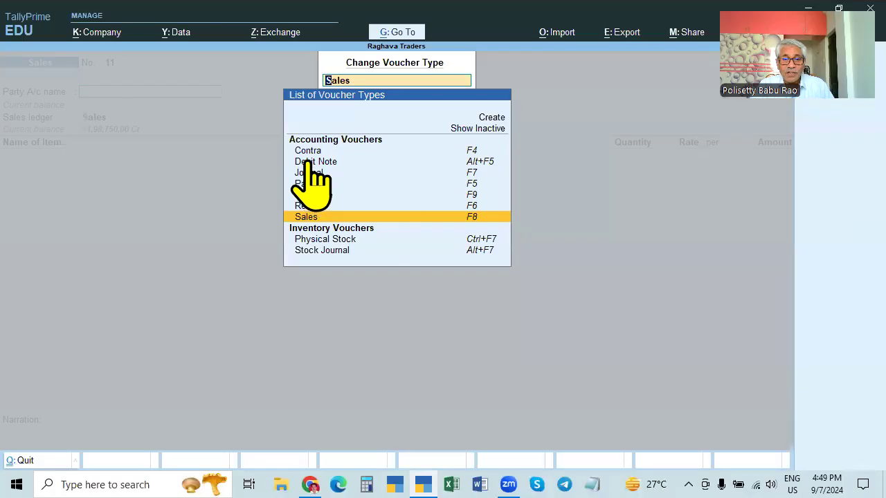
{"action": "left_click", "coordinate": [480, 130]}
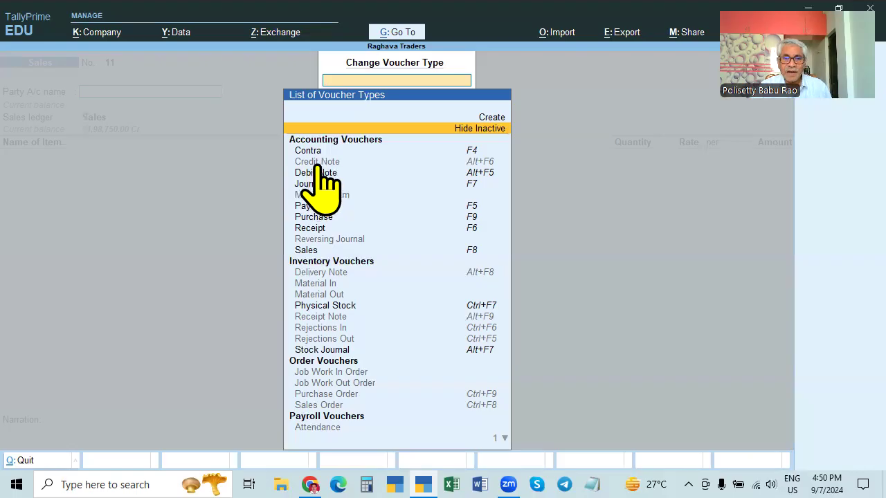
{"action": "left_click", "coordinate": [318, 163]}
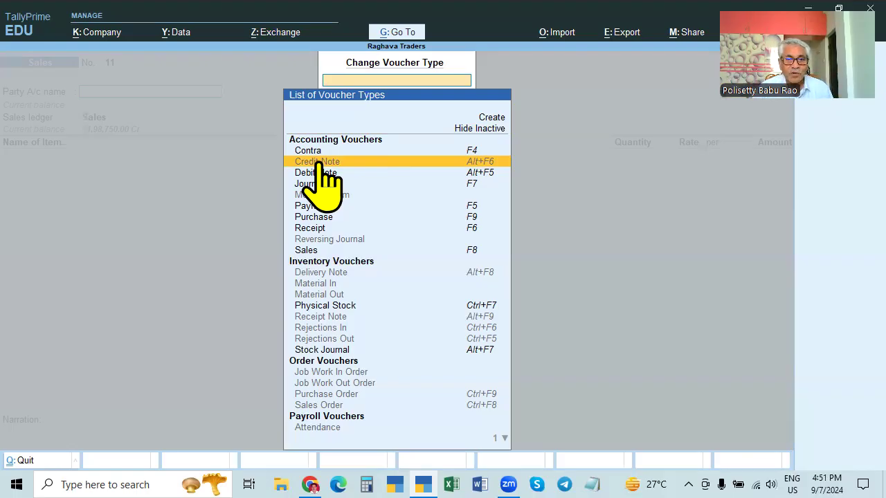
{"action": "left_click", "coordinate": [317, 164]}
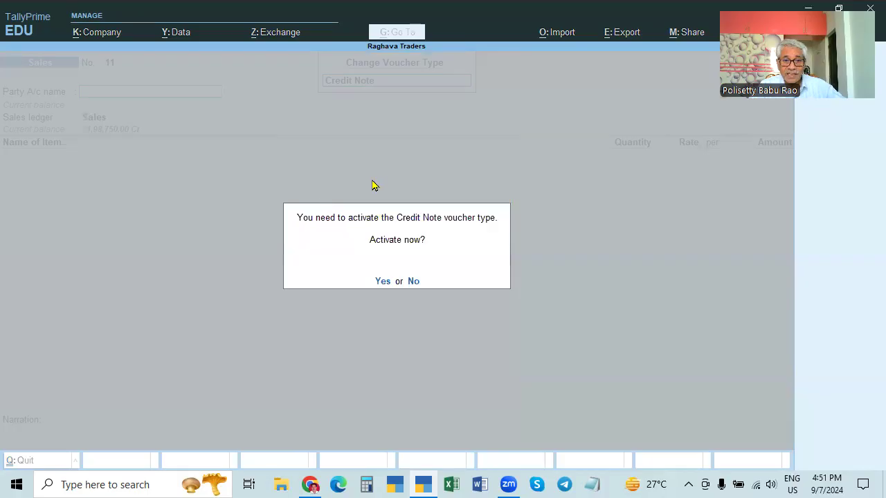
{"action": "key", "text": "Escape"}
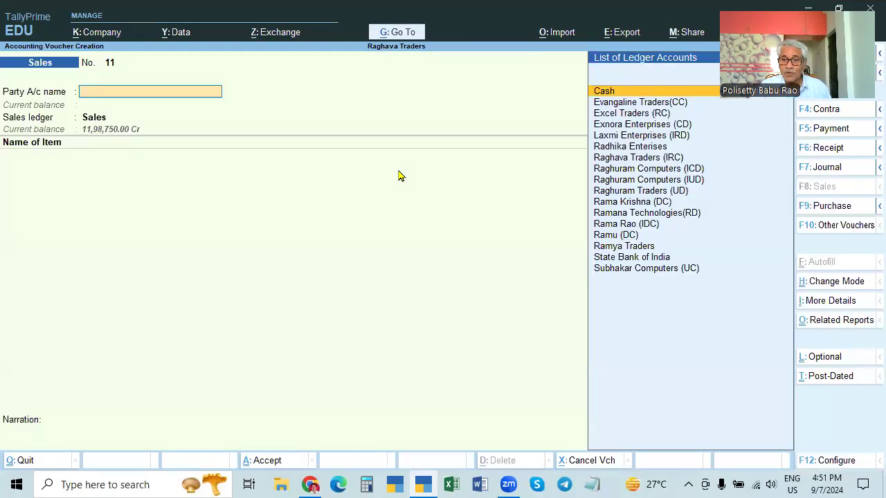
- Show the inactive voucher types, select Credit Note and activate it to start a new Credit Note voucher
{"action": "left_click", "coordinate": [827, 226]}
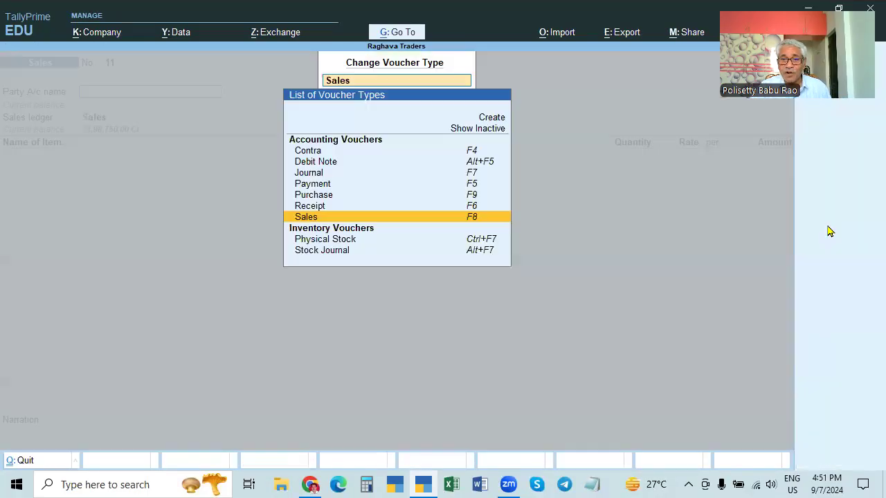
{"action": "left_click", "coordinate": [478, 128]}
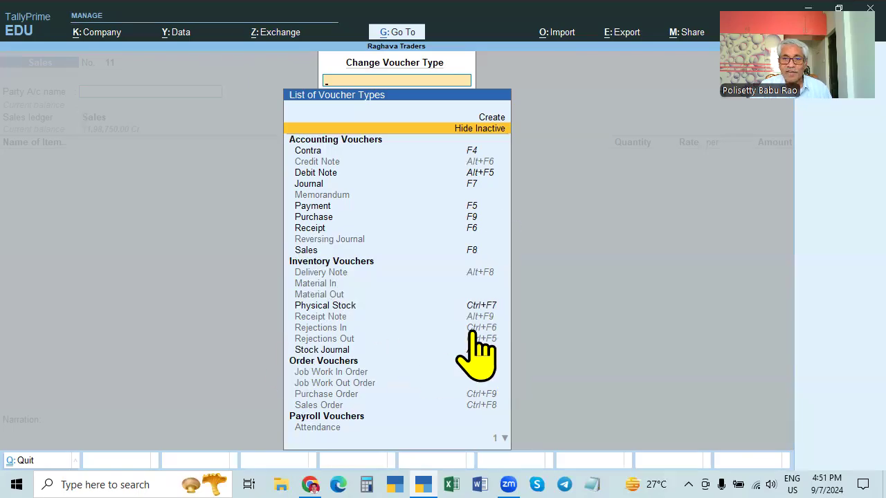
{"action": "left_click", "coordinate": [319, 162]}
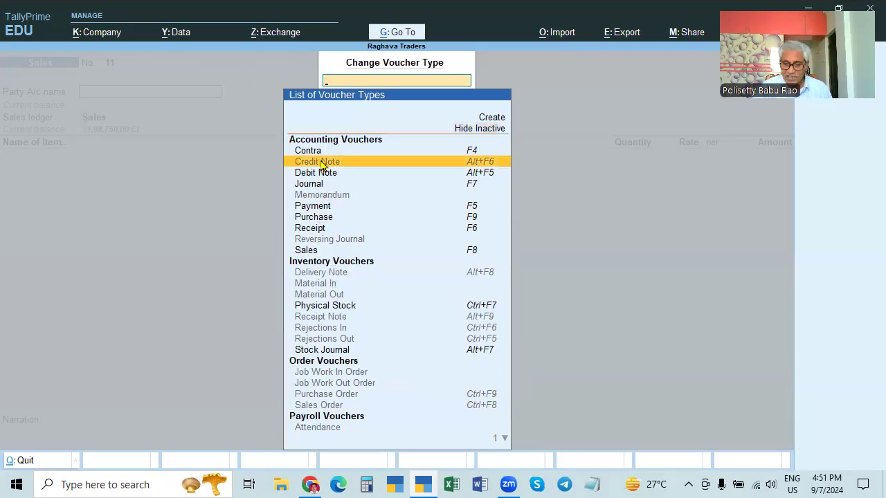
{"action": "left_click", "coordinate": [320, 162]}
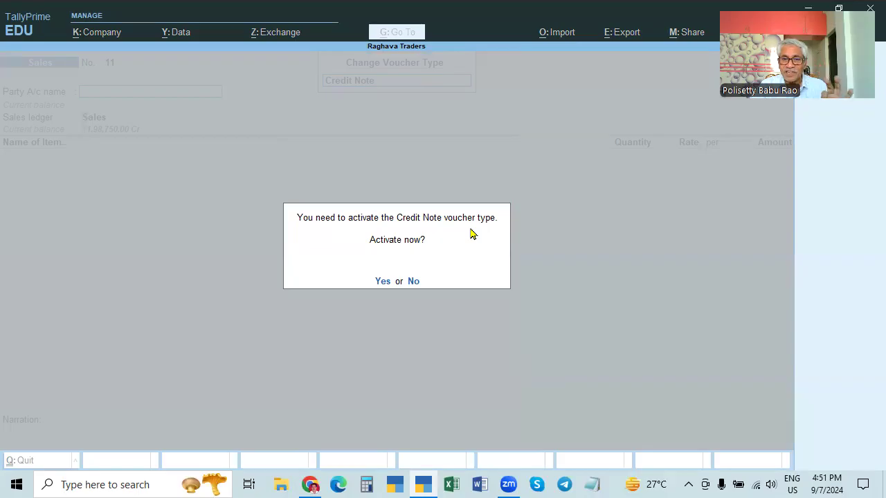
{"action": "left_click", "coordinate": [382, 281]}
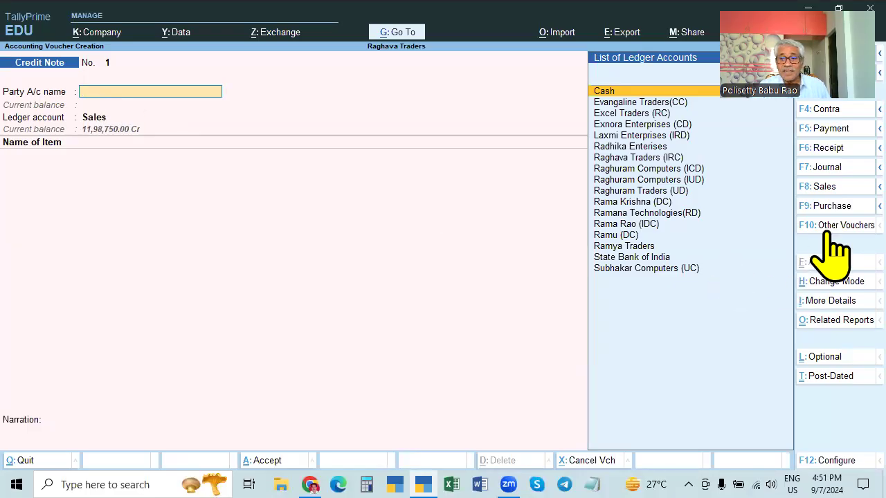
- Check the list of active voucher types for Credit Note and return to the Credit Note voucher
{"action": "left_click", "coordinate": [835, 226]}
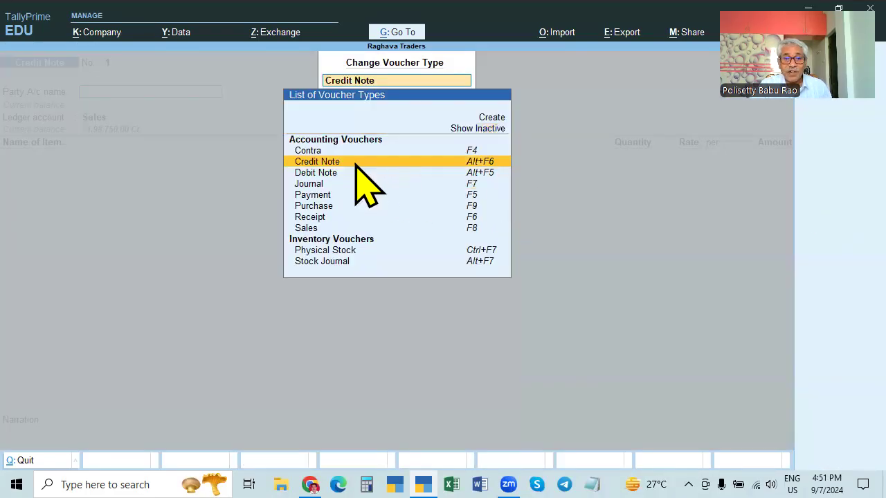
{"action": "key", "text": "BackSpace"}
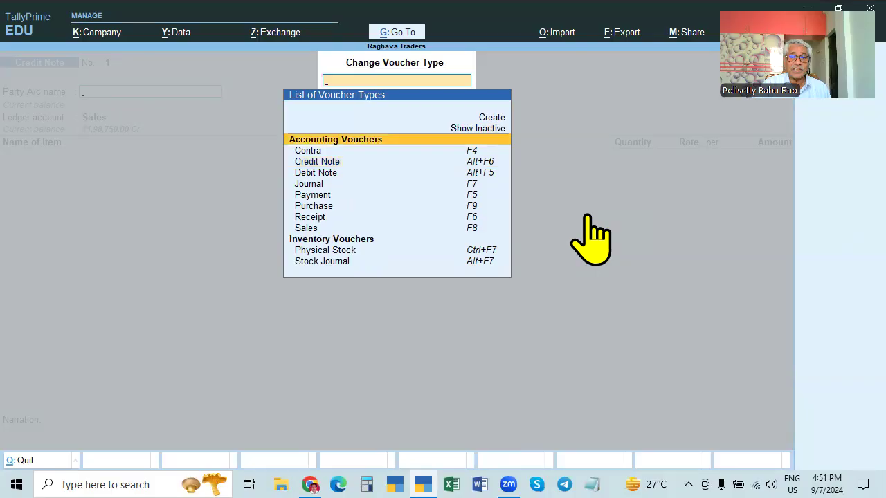
{"action": "key", "text": "Escape"}
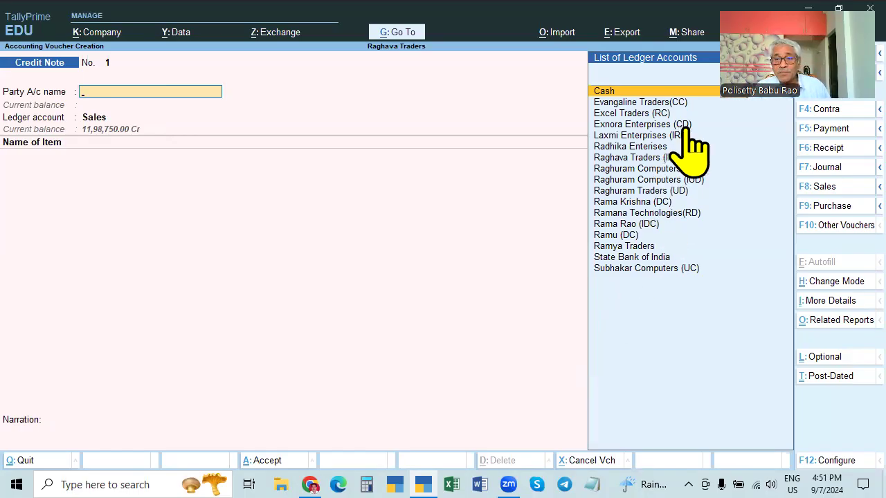
- Choose Ramana Technologies(RD) as the credit note's party and review its ledger master without changing it
{"action": "left_click", "coordinate": [669, 214]}
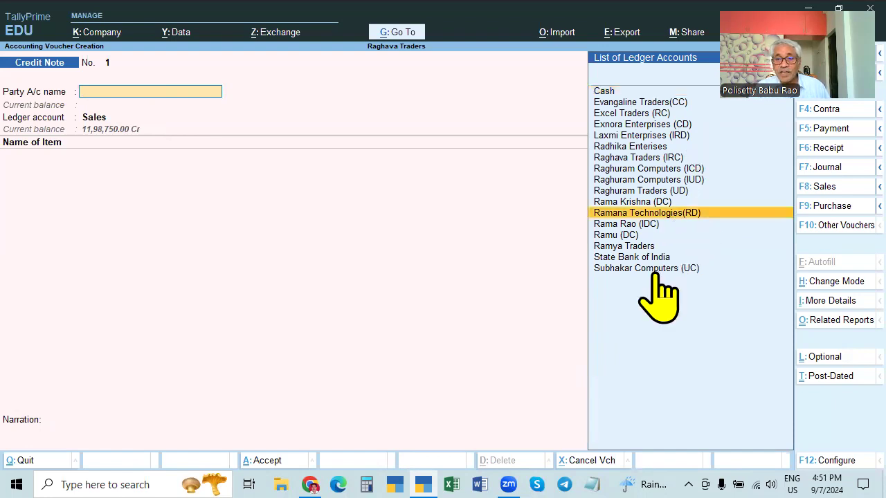
{"action": "left_click", "coordinate": [692, 217]}
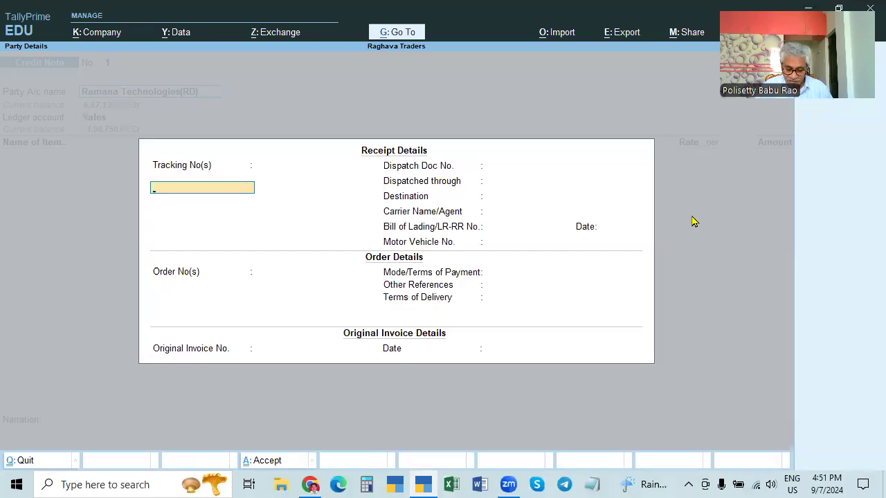
{"action": "key", "text": "Escape"}
{"action": "key", "text": "ctrl+Return"}
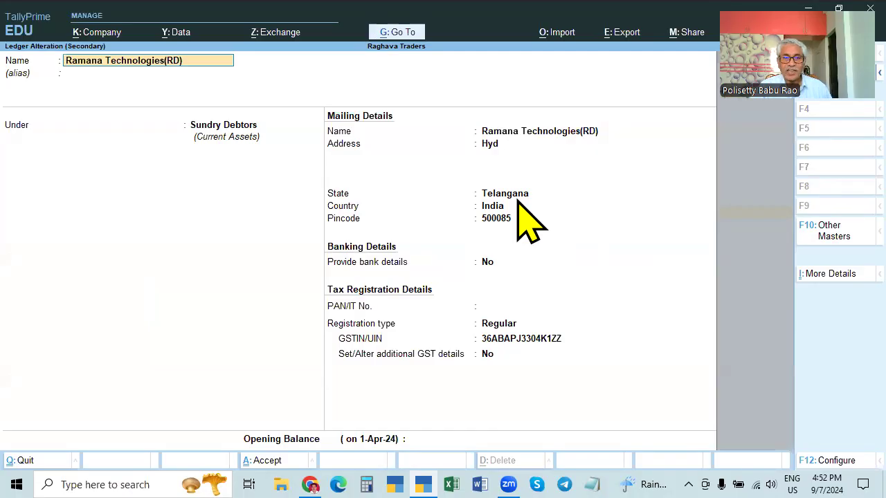
{"action": "key", "text": "BackSpace"}
{"action": "key", "text": "Escape"}
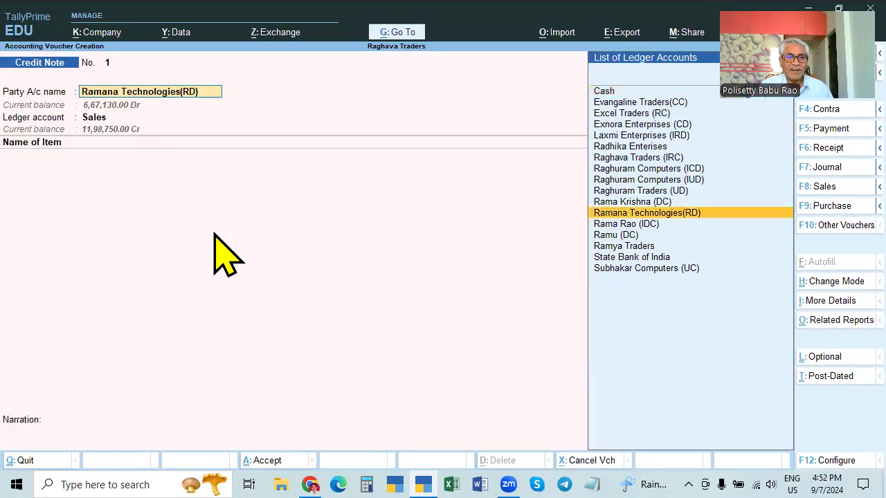
- Confirm the party and leave the receipt and order details blank up to the original invoice number
{"action": "key", "text": "Return"}
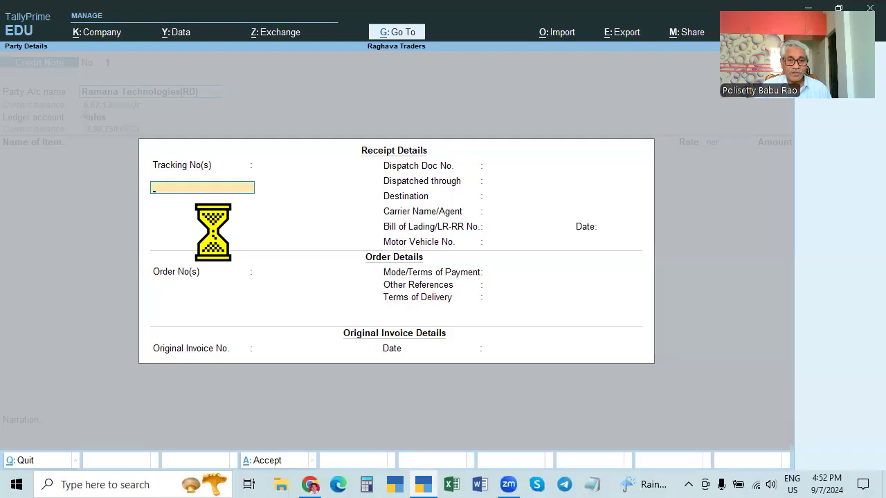
{"action": "key", "text": "Return"}
{"action": "key", "text": "Return"}
{"action": "key", "text": "Return"}
{"action": "key", "text": "Return"}
{"action": "key", "text": "Return"}
{"action": "key", "text": "Return"}
{"action": "key", "text": "Return"}
{"action": "key", "text": "Return"}
{"action": "key", "text": "Return"}
{"action": "key", "text": "Return"}
{"action": "key", "text": "Return"}
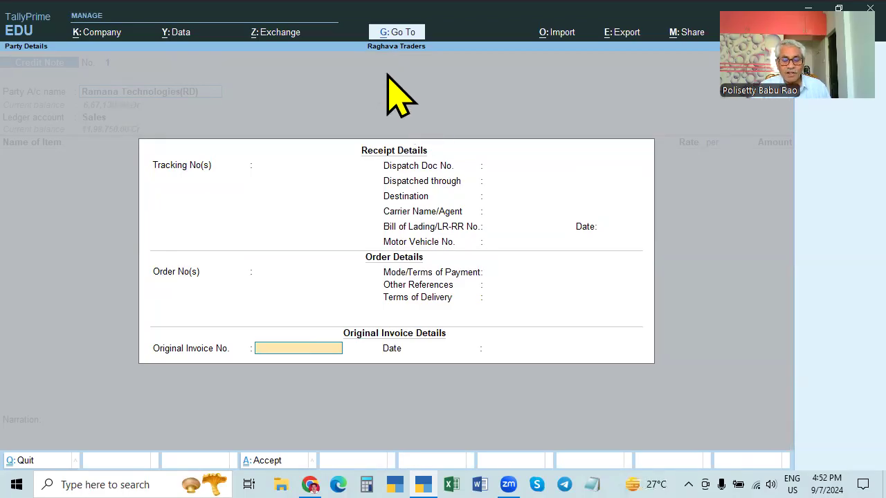
- Open the Ledger Vouchers report of Ramana Technologies(RD) and open its Sales voucher No. 1 dated 1-May-24
{"action": "key", "text": "alt+g"}
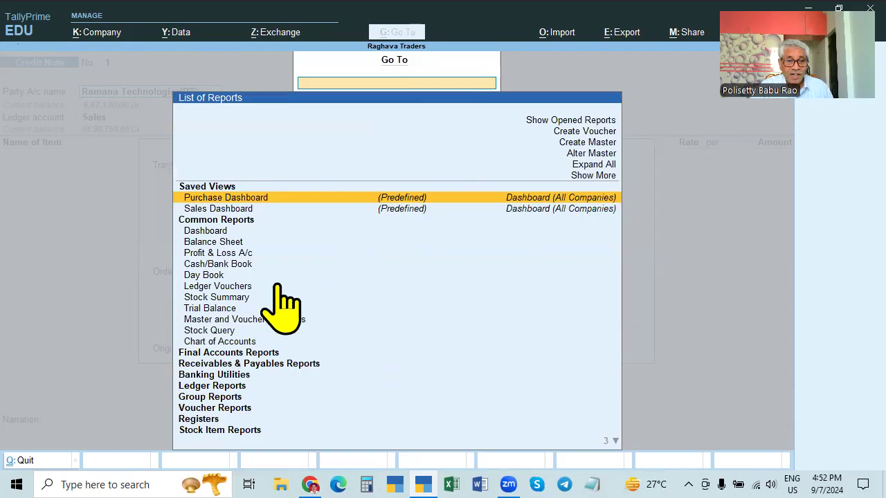
{"action": "left_click", "coordinate": [218, 286]}
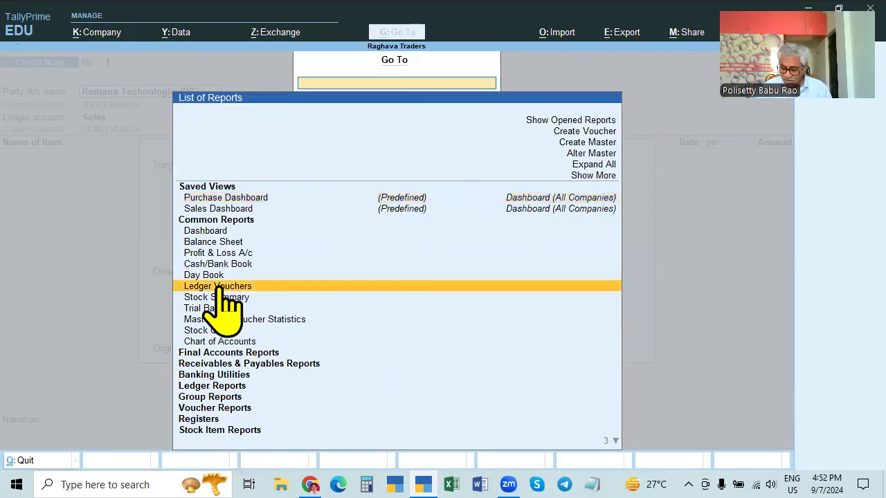
{"action": "left_click", "coordinate": [218, 287]}
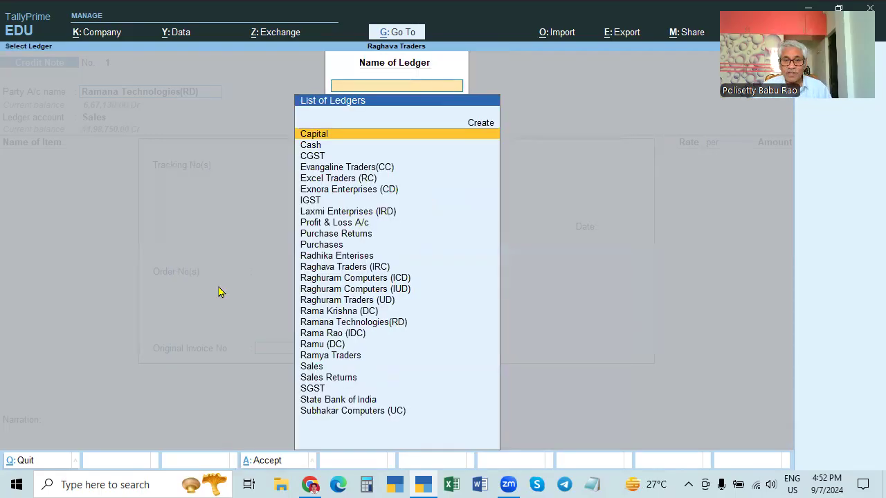
{"action": "left_click", "coordinate": [388, 321]}
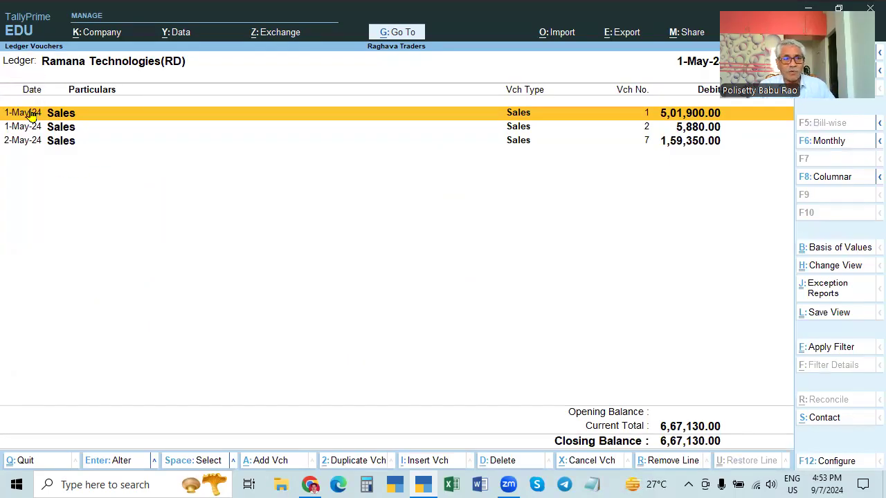
{"action": "left_click", "coordinate": [688, 128]}
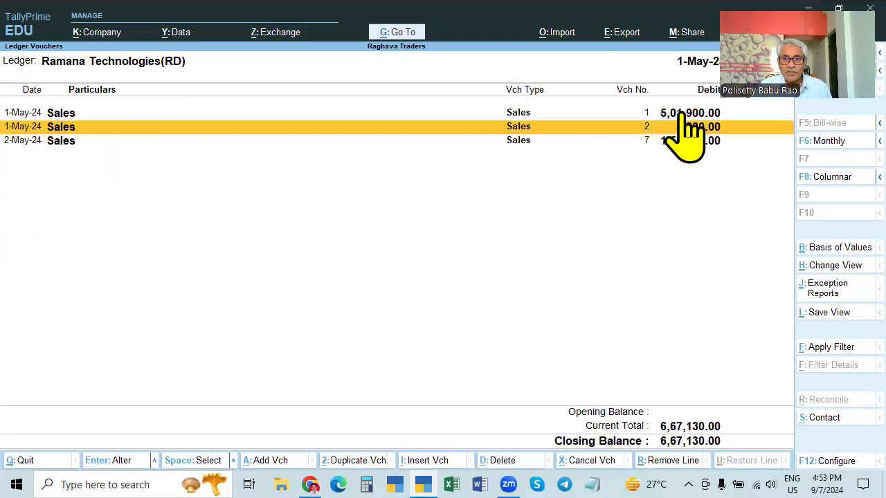
{"action": "left_click", "coordinate": [681, 117]}
{"action": "left_click", "coordinate": [681, 117]}
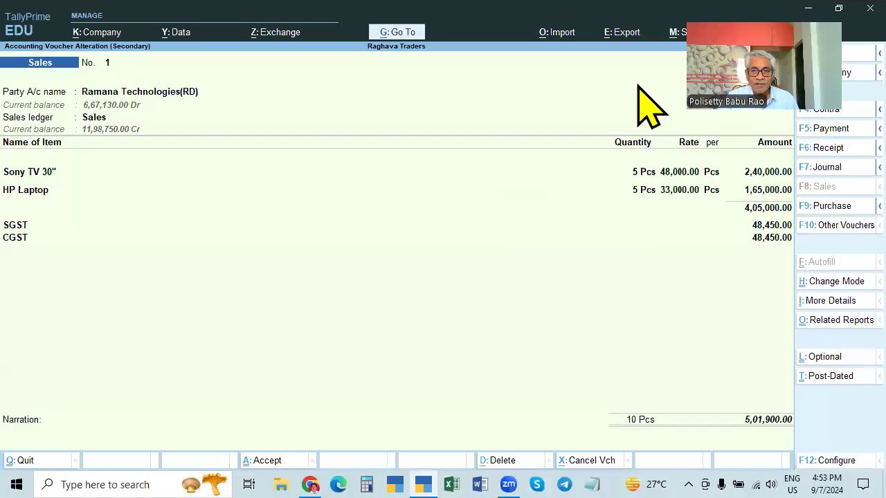
- Examine the items of Sales voucher No. 1, close it unchanged and return to the credit note's original invoice details
{"action": "left_click", "coordinate": [399, 173]}
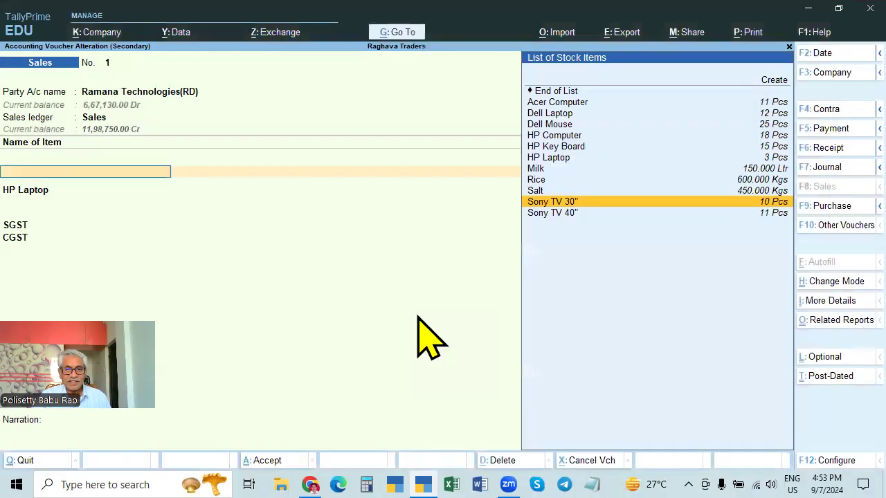
{"action": "key", "text": "Escape"}
{"action": "key", "text": "Return"}
{"action": "key", "text": "Escape"}
{"action": "key", "text": "Escape"}
{"action": "key", "text": "Escape"}
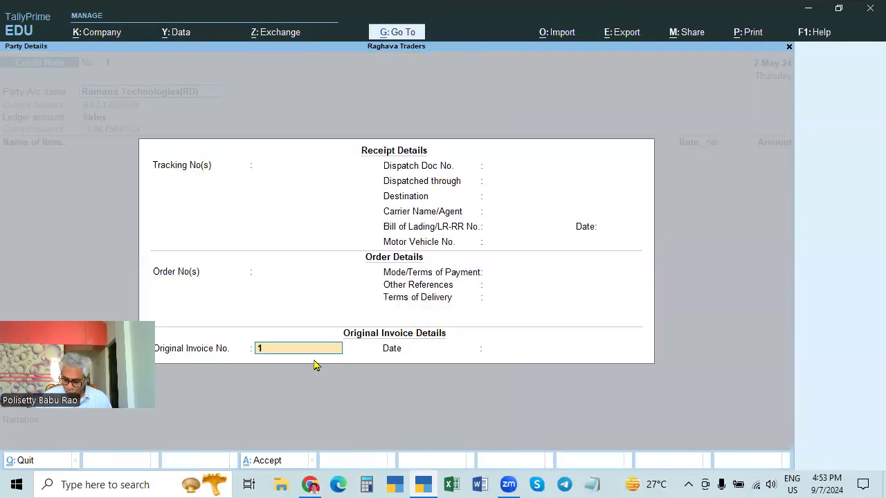
- Enter original invoice number 1 with the date 1.5 for the credit note and leave the buyer's party details
{"action": "key", "text": "Return"}
{"action": "type", "text": "1.5"}
{"action": "key", "text": "Return"}
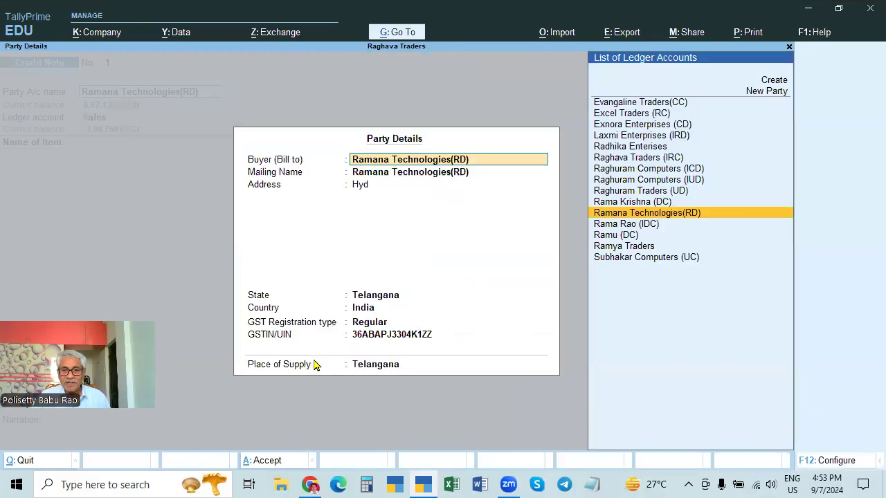
{"action": "key", "text": "Escape"}
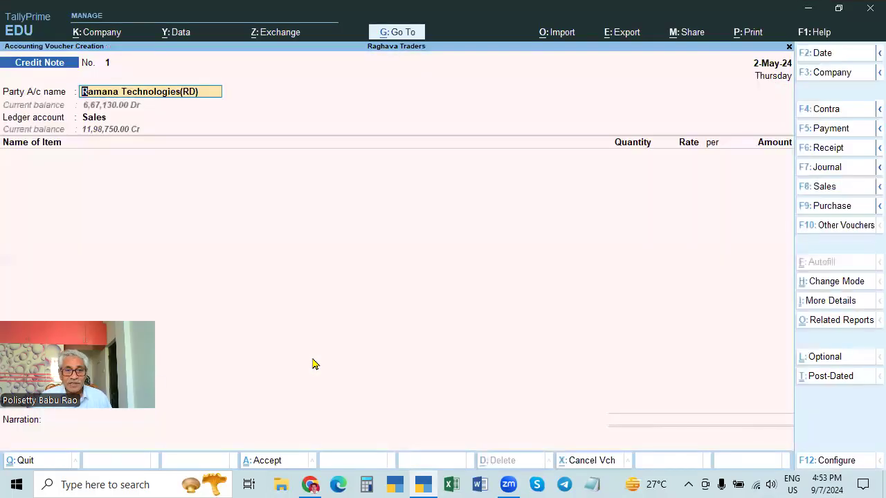
- Confirm the credit note's party and original invoice details, and choose Sales Returns as the ledger account
{"action": "key", "text": "Return"}
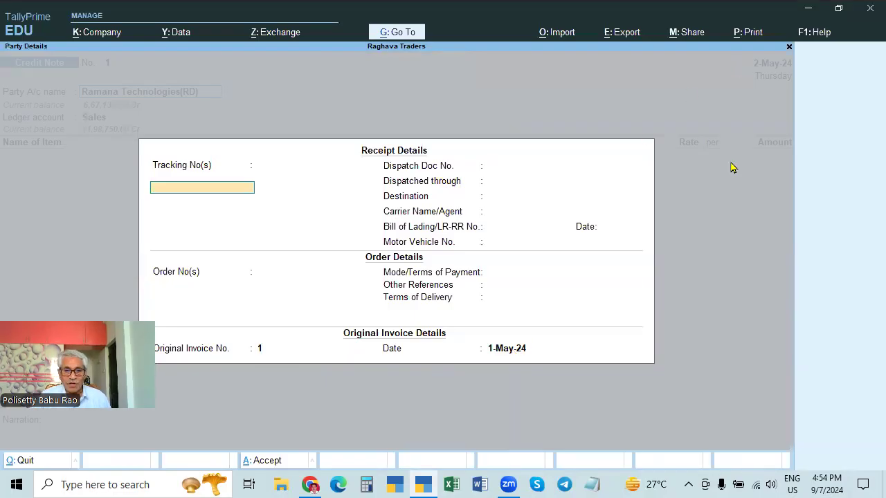
{"action": "left_click", "coordinate": [506, 348]}
{"action": "key", "text": "Return"}
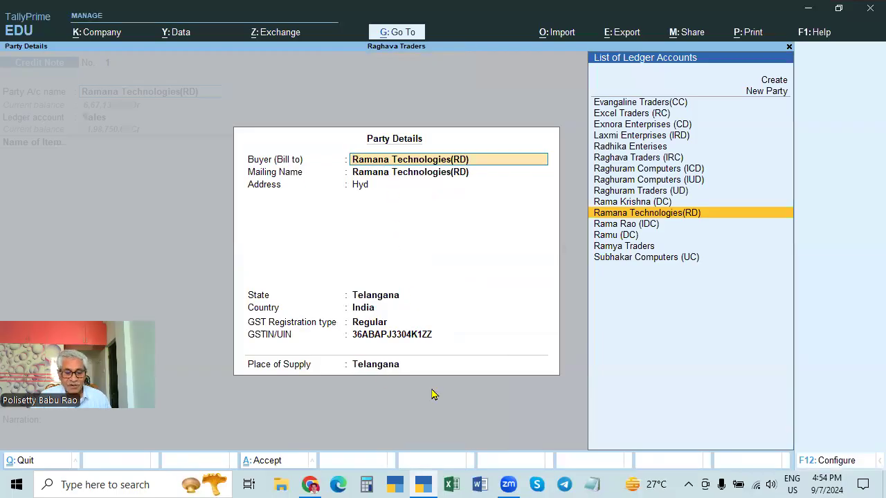
{"action": "key", "text": "ctrl+a"}
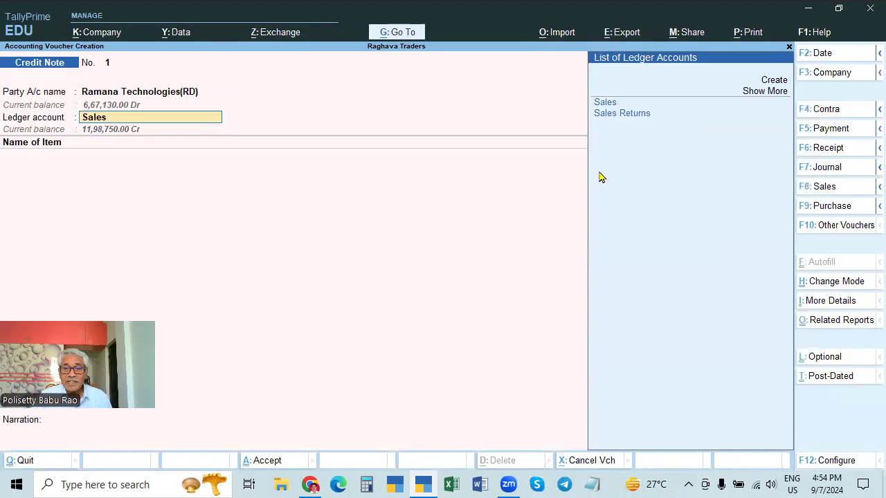
{"action": "left_click", "coordinate": [629, 114]}
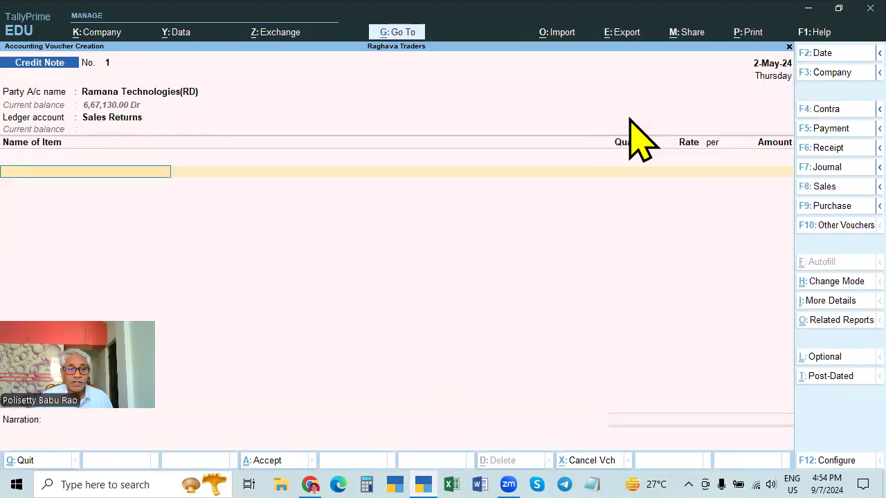
{"action": "key", "text": "Return"}
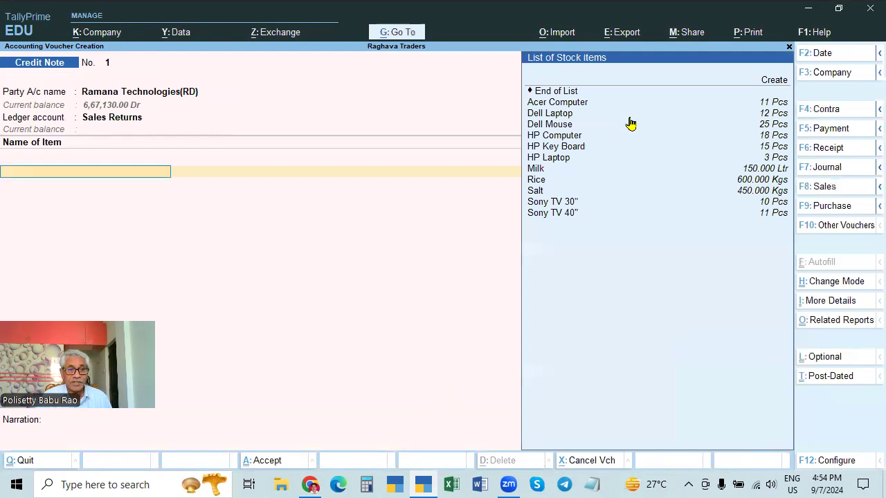
- Open the Sales Returns ledger for alteration and review its group and GST settings down to the type of supply
{"action": "key", "text": "BackSpace"}
{"action": "key", "text": "ctrl+Return"}
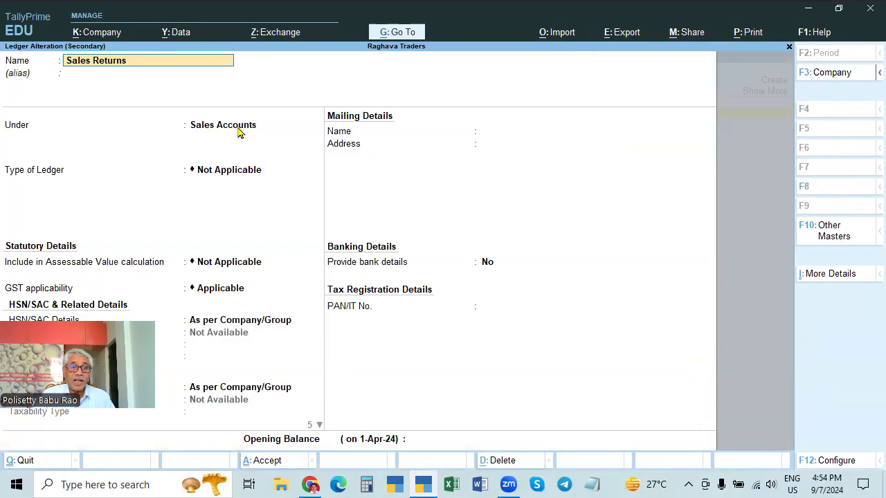
{"action": "key", "text": "Return"}
{"action": "key", "text": "Return"}
{"action": "key", "text": "Return"}
{"action": "key", "text": "Return"}
{"action": "key", "text": "Return"}
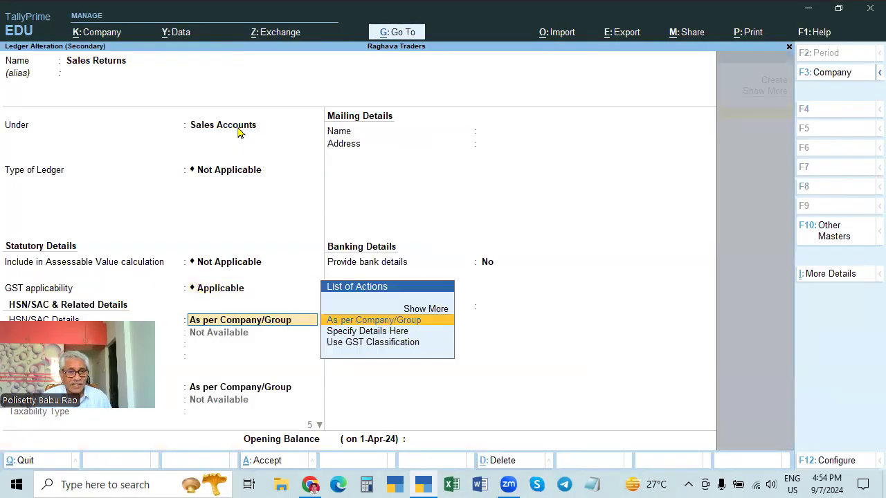
{"action": "key", "text": "Return"}
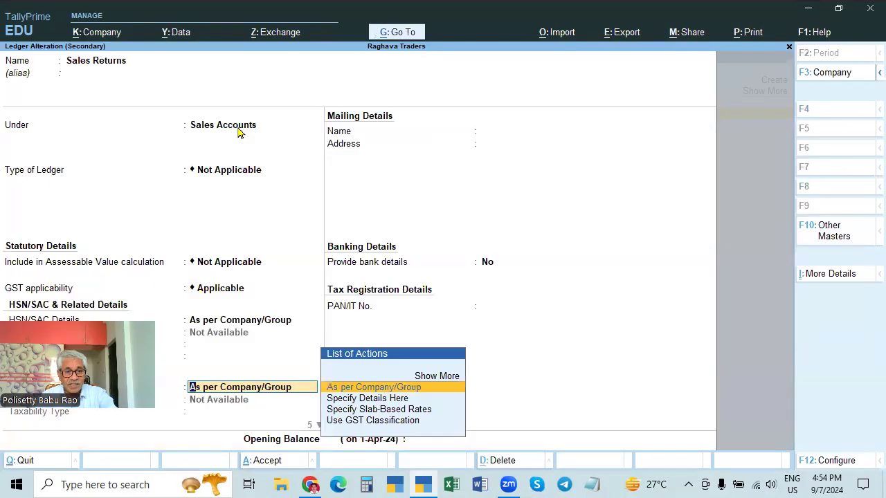
{"action": "key", "text": "Return"}
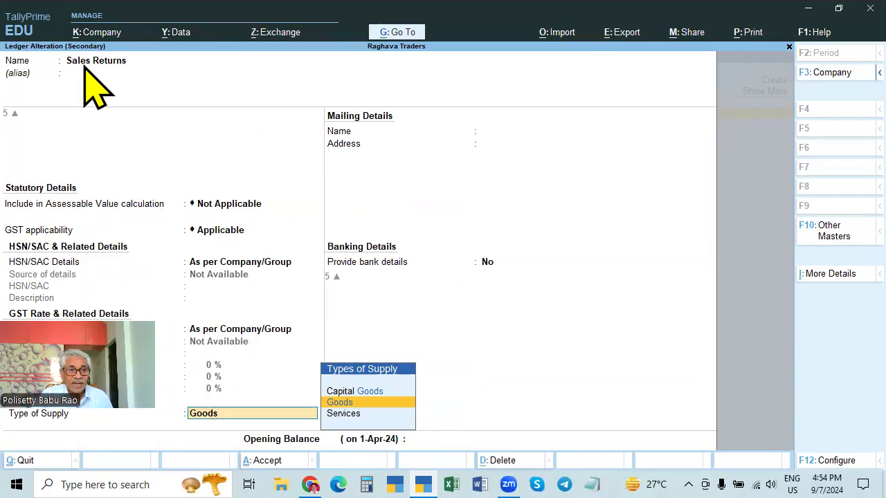
- Keep Goods as the type of supply for Sales Returns and save the ledger to return to the credit note
{"action": "key", "text": "Down"}
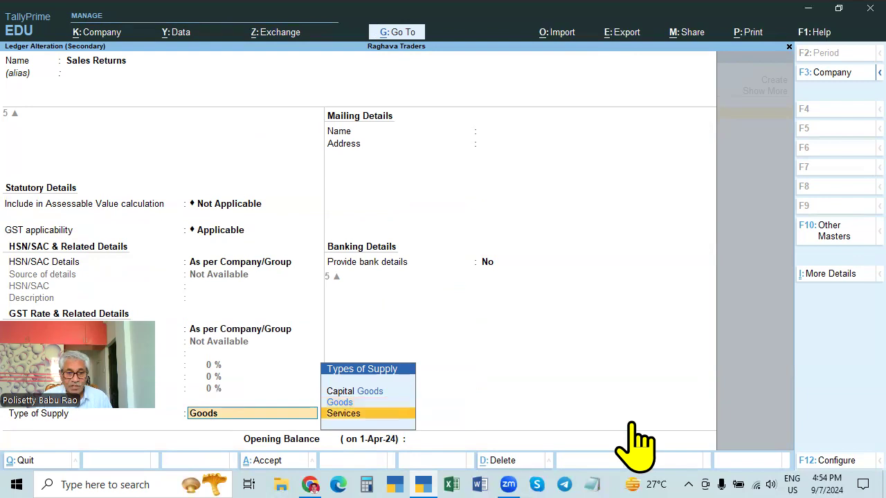
{"action": "key", "text": "Up"}
{"action": "key", "text": "Return"}
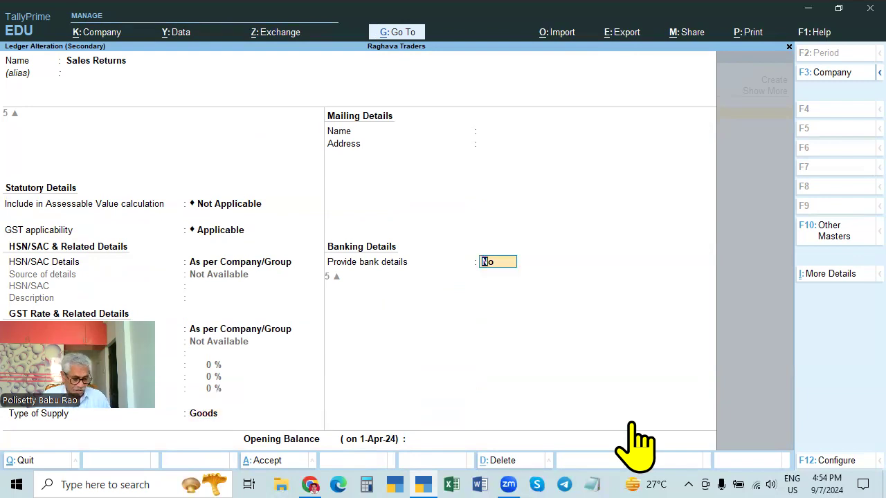
{"action": "key", "text": "ctrl"}
{"action": "key", "text": "ctrl+a"}
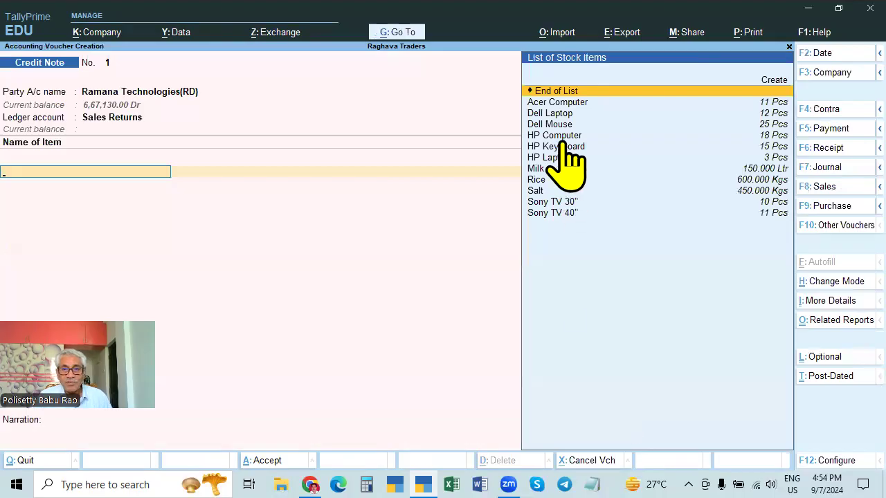
- Add 1 Pcs of Sony TV 30" at a rate of 48,000.00 to the credit note and end the item list
{"action": "left_click", "coordinate": [558, 202]}
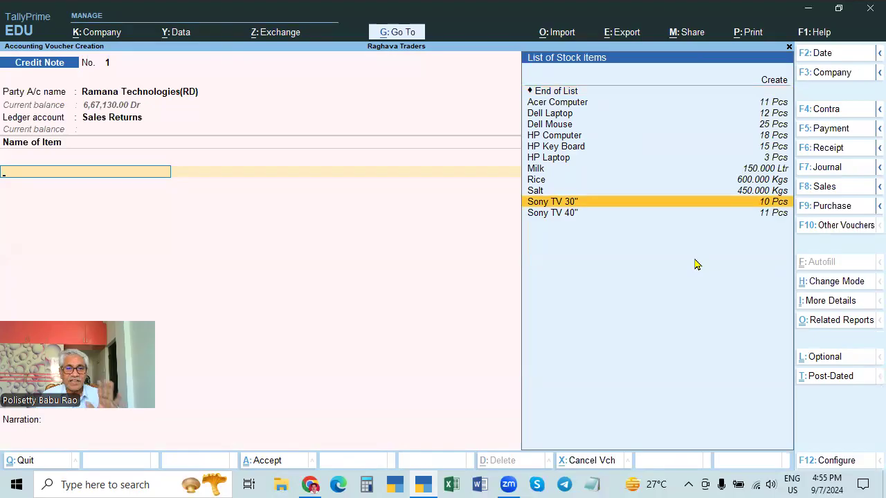
{"action": "key", "text": "Return"}
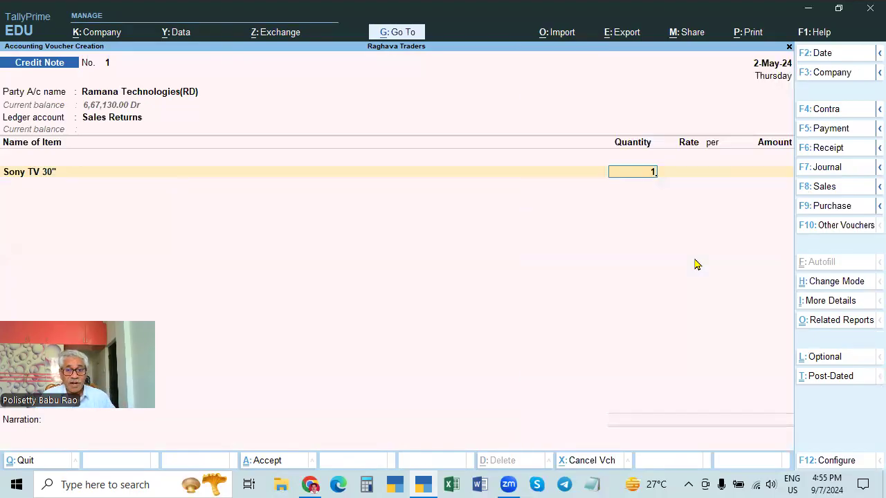
{"action": "key", "text": "Return"}
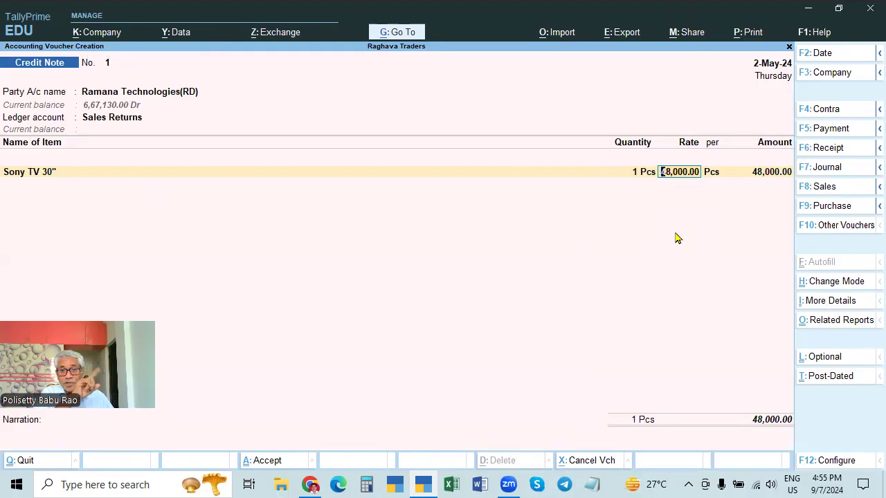
{"action": "key", "text": "Return"}
{"action": "key", "text": "Return"}
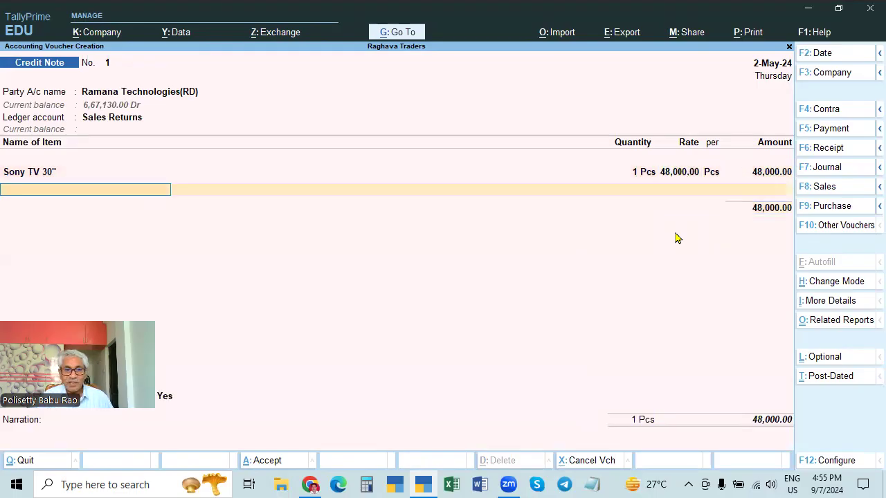
{"action": "key", "text": "Return"}
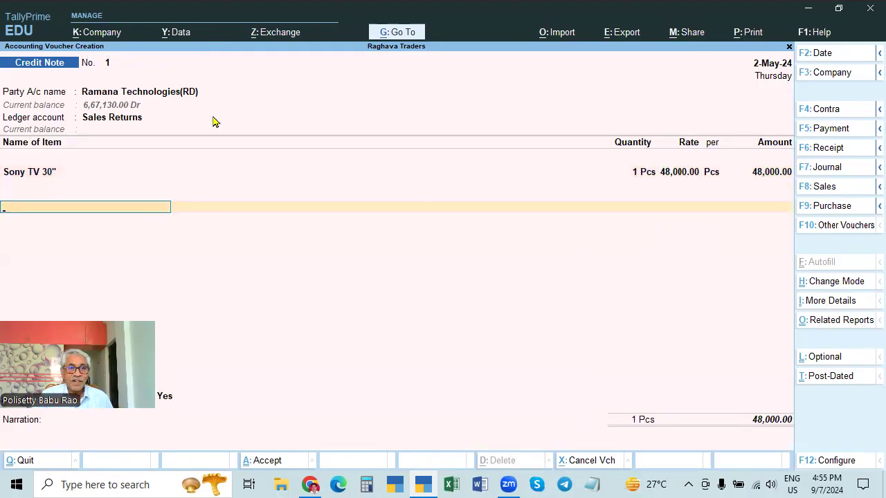
- View the ledger master of Ramana Technologies(RD), close it unchanged and return through the credit note to the line below the item
{"action": "left_click", "coordinate": [186, 93]}
{"action": "key", "text": "ctrl+Return"}
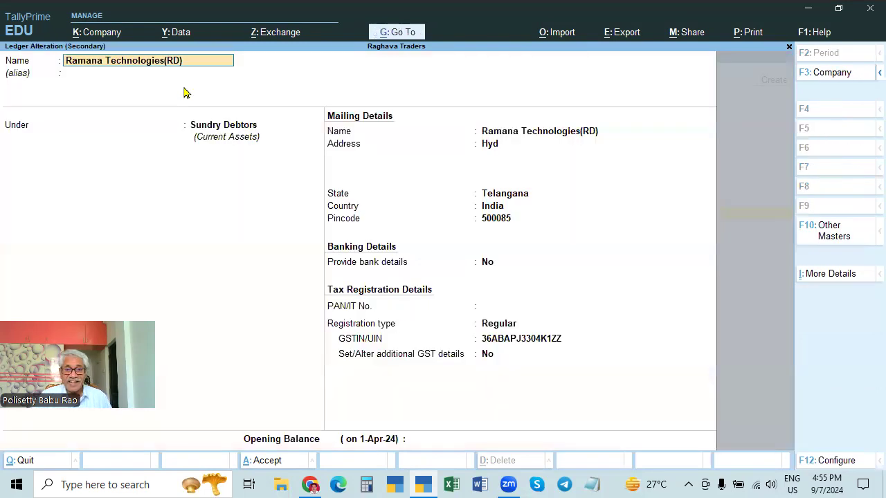
{"action": "key", "text": "Escape"}
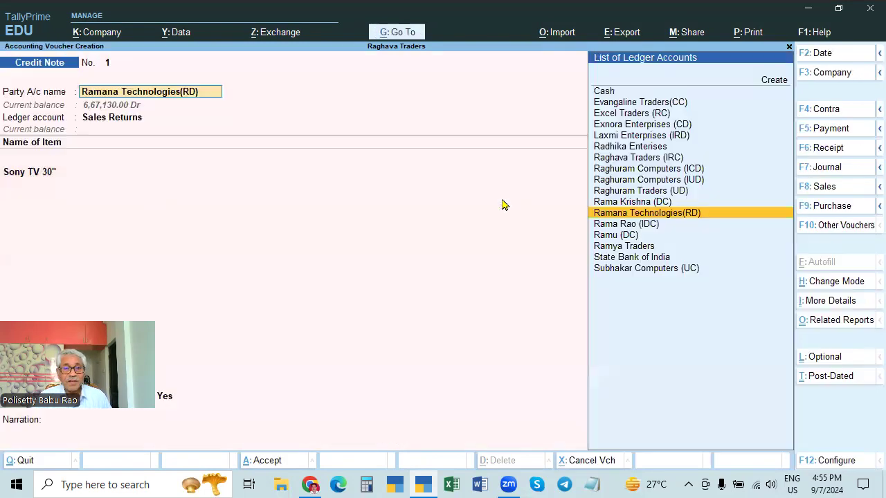
{"action": "key", "text": "Return"}
{"action": "key", "text": "Return"}
{"action": "key", "text": "Return"}
{"action": "key", "text": "Return"}
{"action": "key", "text": "Return"}
{"action": "key", "text": "Return"}
{"action": "key", "text": "Return"}
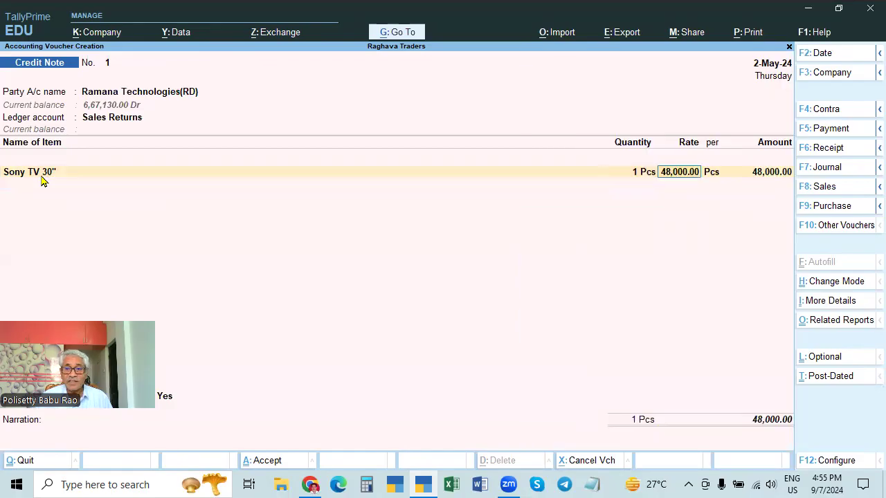
- Add the CGST and SGST ledgers below the returned item on the credit note
{"action": "type", "text": "CGST"}
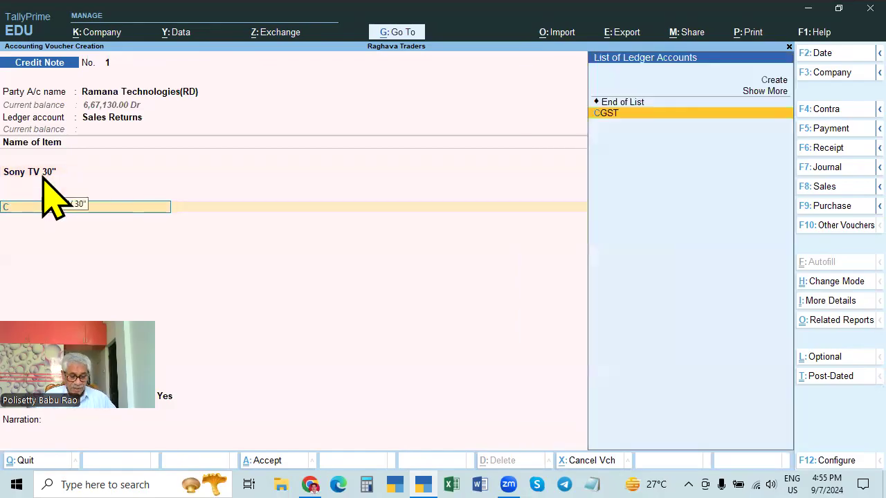
{"action": "key", "text": "Return"}
{"action": "key", "text": "Return"}
{"action": "type", "text": "SG"}
{"action": "key", "text": "Return"}
{"action": "key", "text": "Return"}
{"action": "key", "text": "Return"}
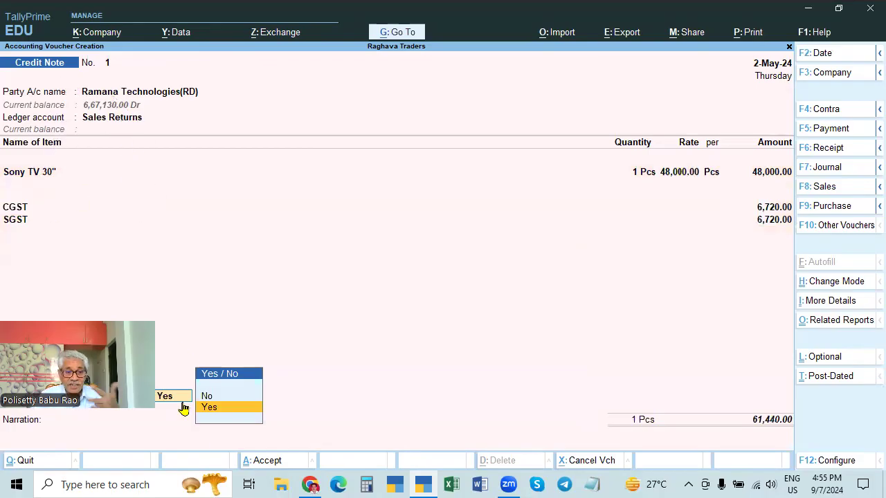
- Provide GST details with reason 01-Sales Return and buyer's debit note No. 525 dated 2.5, and save the credit note
{"action": "key", "text": "Return"}
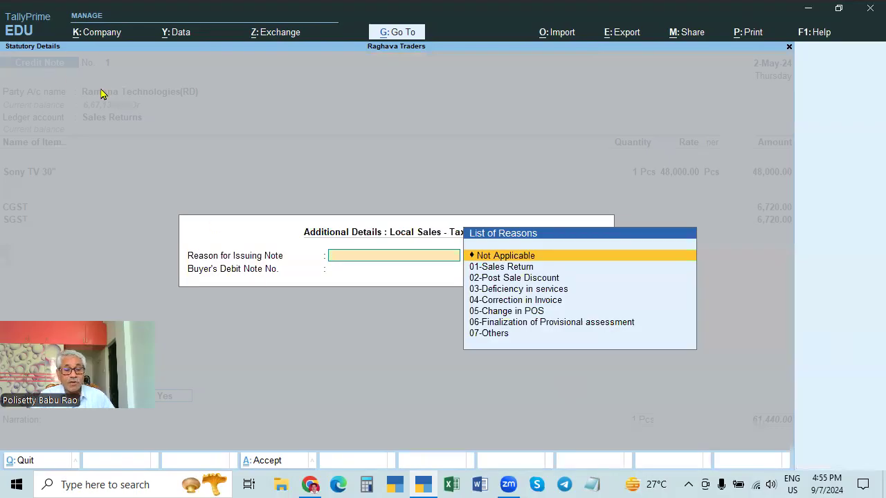
{"action": "left_click", "coordinate": [507, 269]}
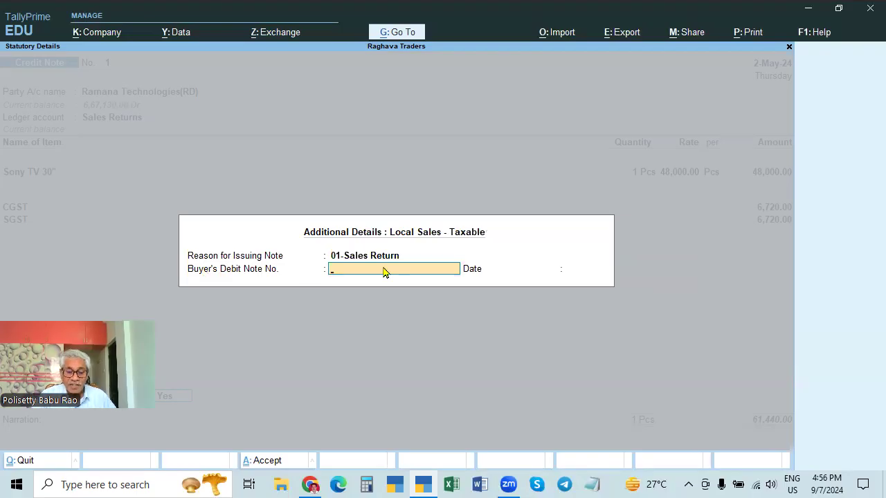
{"action": "type", "text": "525"}
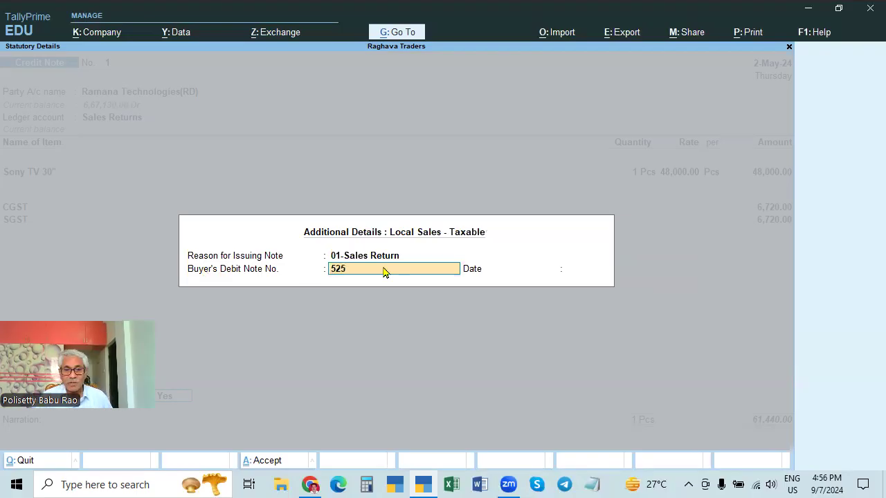
{"action": "key", "text": "Return"}
{"action": "type", "text": "2."}
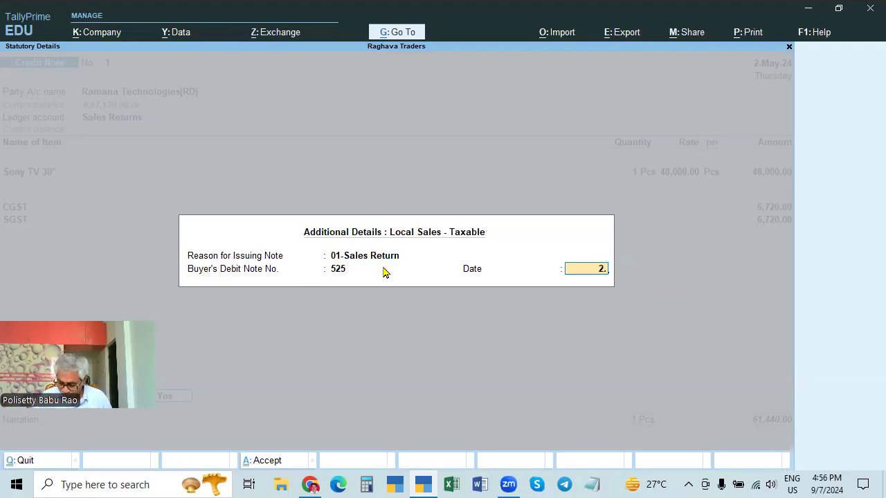
{"action": "type", "text": "5"}
{"action": "key", "text": "Return"}
{"action": "key", "text": "Return"}
{"action": "key", "text": "Return"}
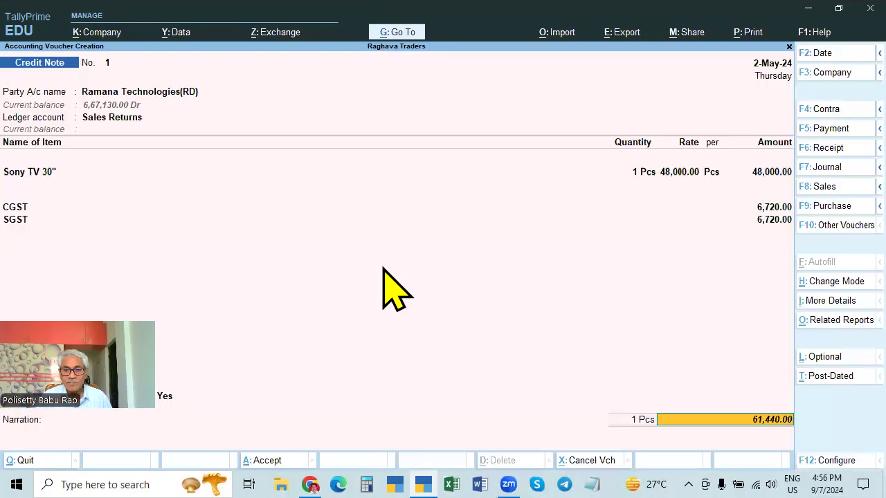
{"action": "key", "text": "Return"}
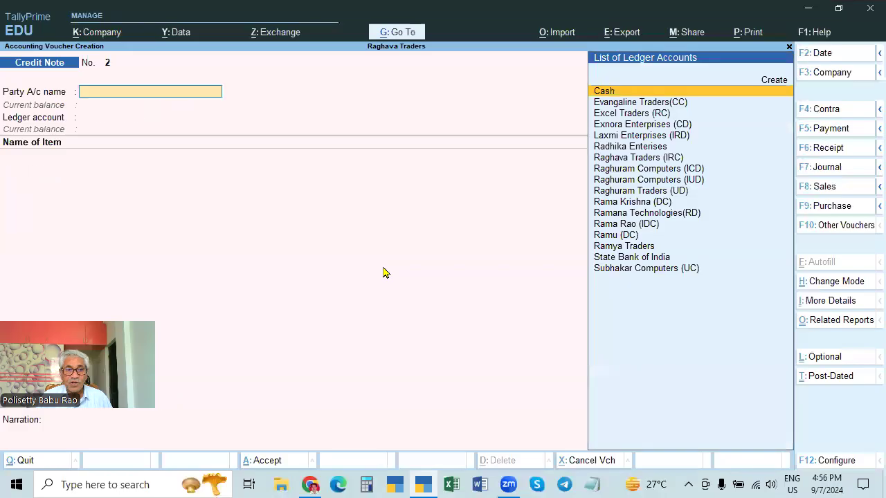
- Open the Day Book for 2-May-24 and examine the entries, ending on Sales voucher No. 10
{"action": "key", "text": "Escape"}
{"action": "key", "text": "Down"}
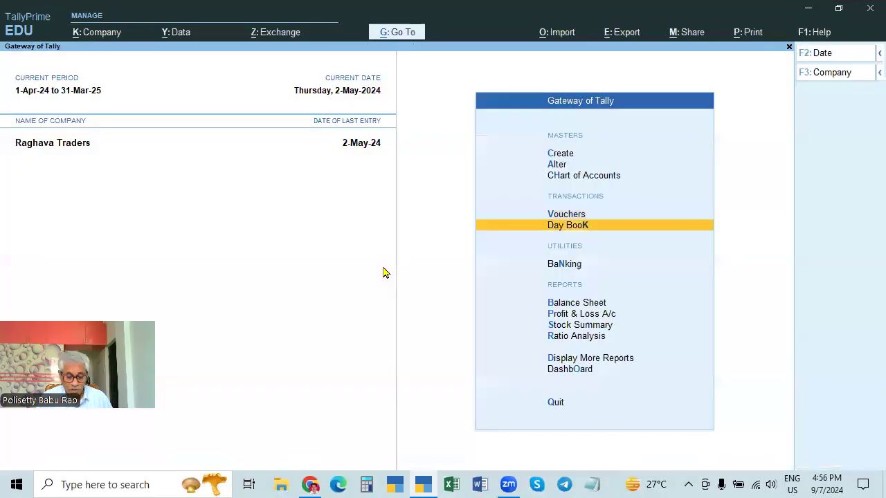
{"action": "key", "text": "Return"}
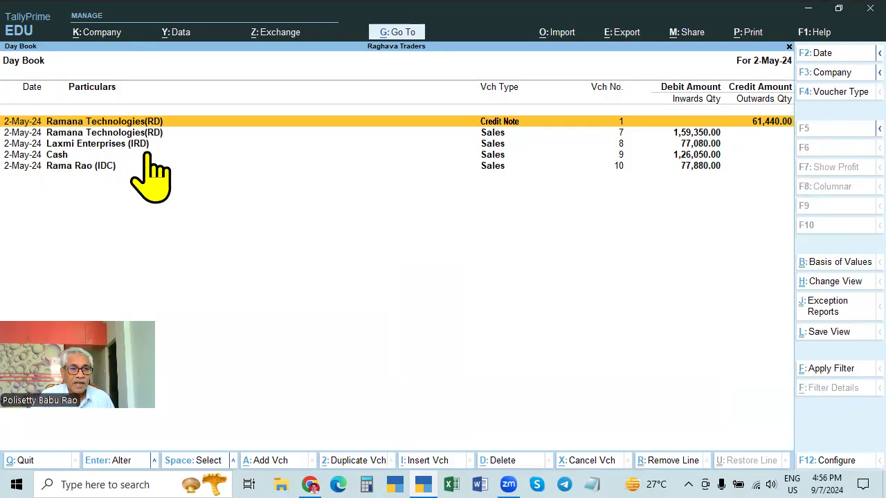
{"action": "left_click", "coordinate": [109, 168]}
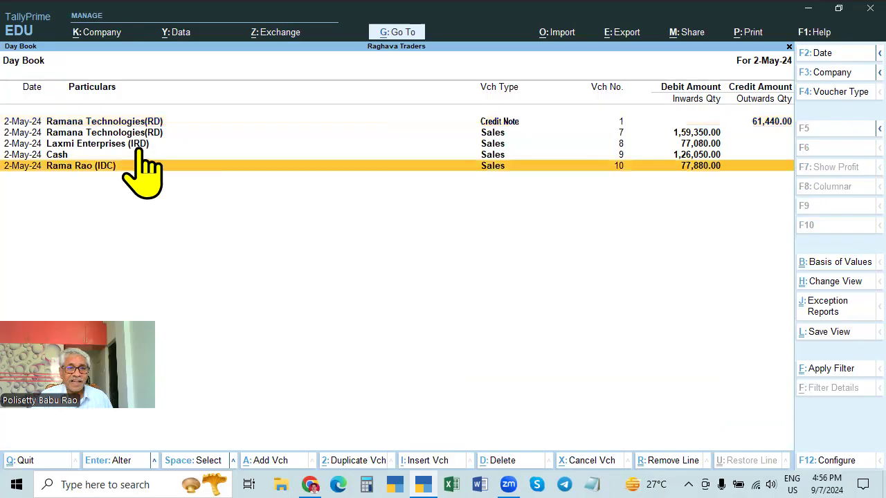
{"action": "left_click", "coordinate": [137, 145]}
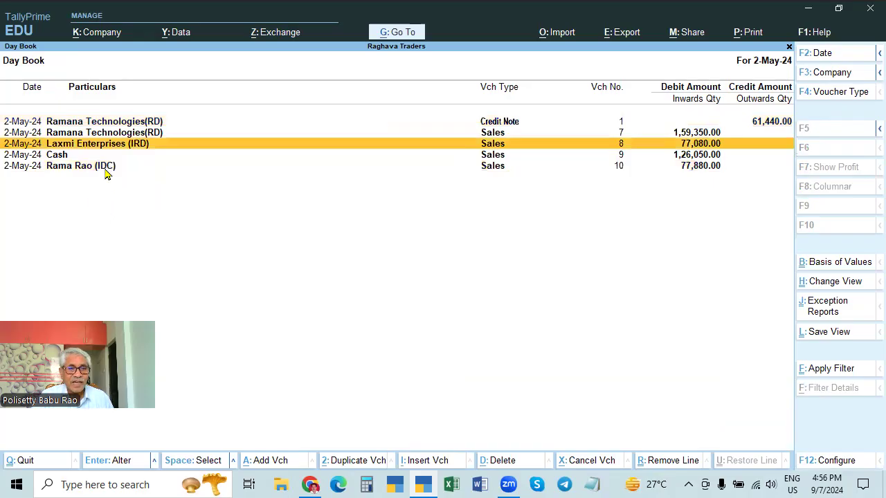
{"action": "left_click", "coordinate": [107, 168]}
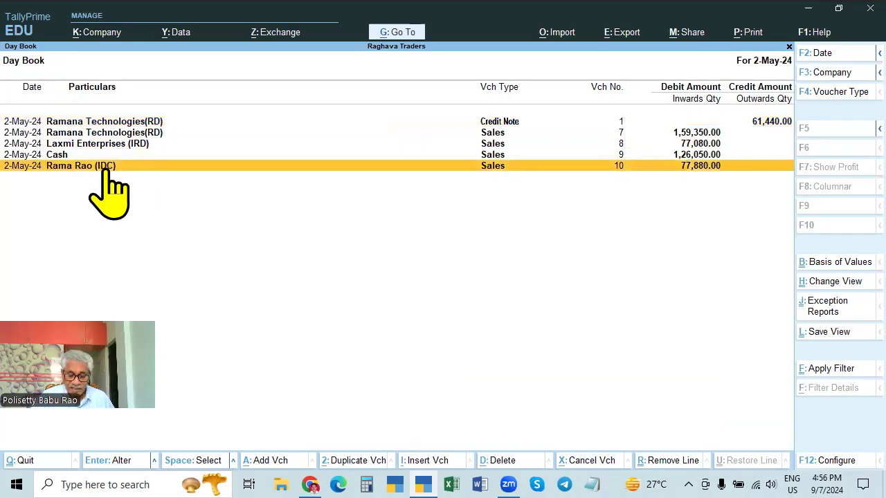
- Open Sales voucher No. 10 from the Day Book and view its party's ledger master
{"action": "double_click", "coordinate": [106, 169]}
{"action": "key", "text": "Return"}
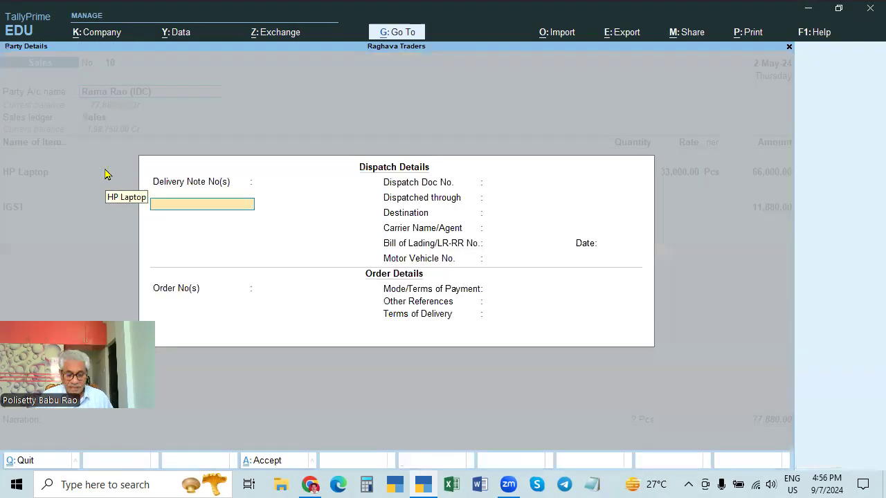
{"action": "key", "text": "Escape"}
{"action": "key", "text": "ctrl+Return"}
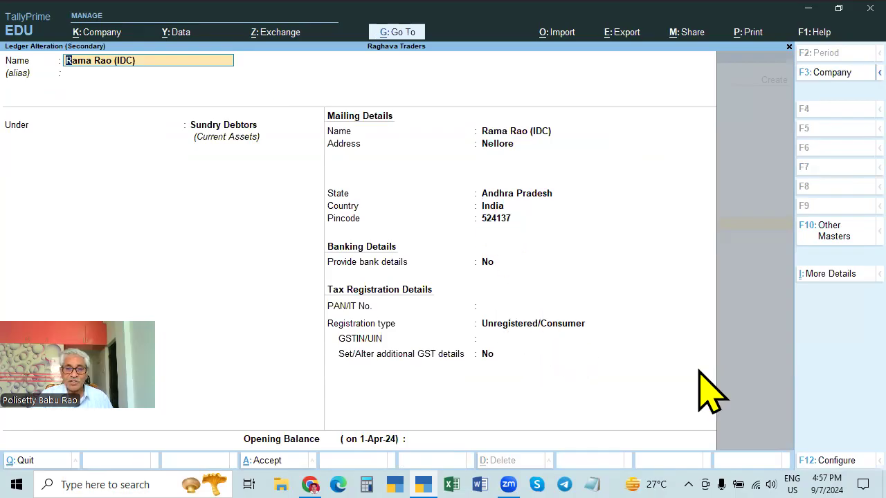
{"action": "key", "text": "BackSpace"}
{"action": "key", "text": "Escape"}
{"action": "key", "text": "Escape"}
{"action": "key", "text": "Escape"}
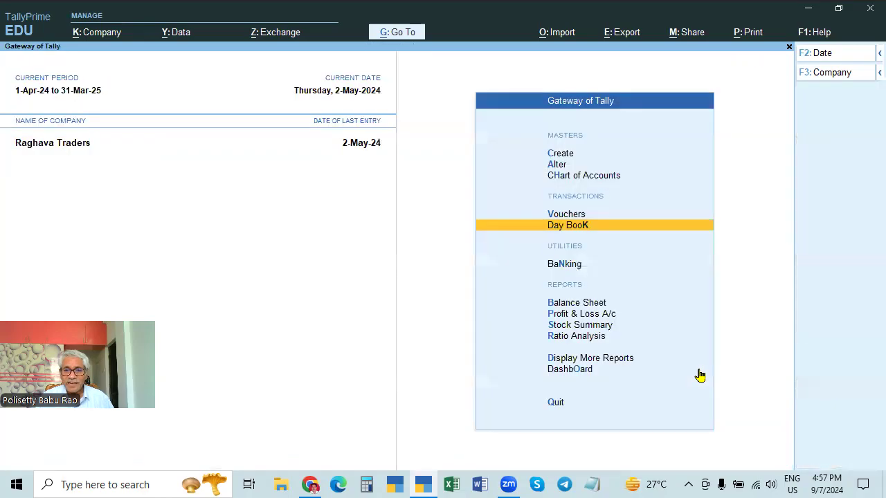
{"action": "key", "text": "Up"}
{"action": "key", "text": "Return"}
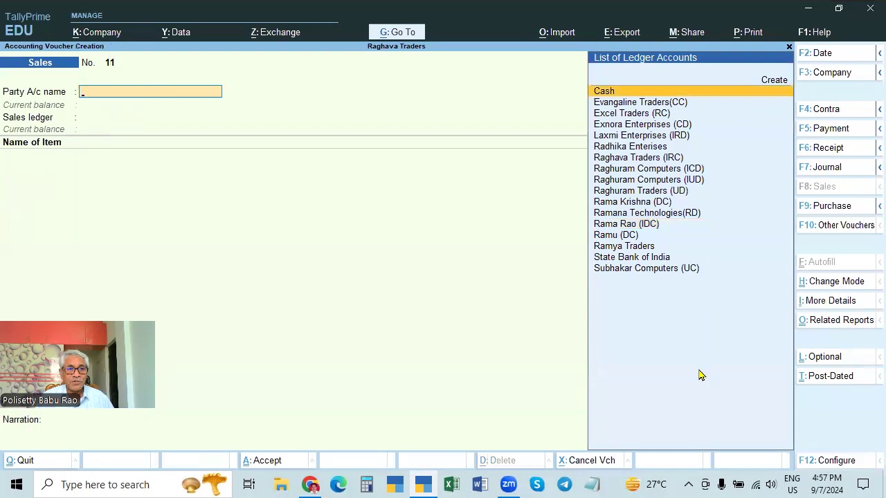
{"action": "key", "text": "Down"}
{"action": "key", "text": "Down"}
{"action": "key", "text": "Down"}
{"action": "key", "text": "Down"}
{"action": "key", "text": "Down"}
{"action": "key", "text": "Down"}
{"action": "key", "text": "Down"}
{"action": "key", "text": "Down"}
{"action": "key", "text": "Down"}
{"action": "key", "text": "Down"}
{"action": "key", "text": "Down"}
{"action": "key", "text": "Down"}
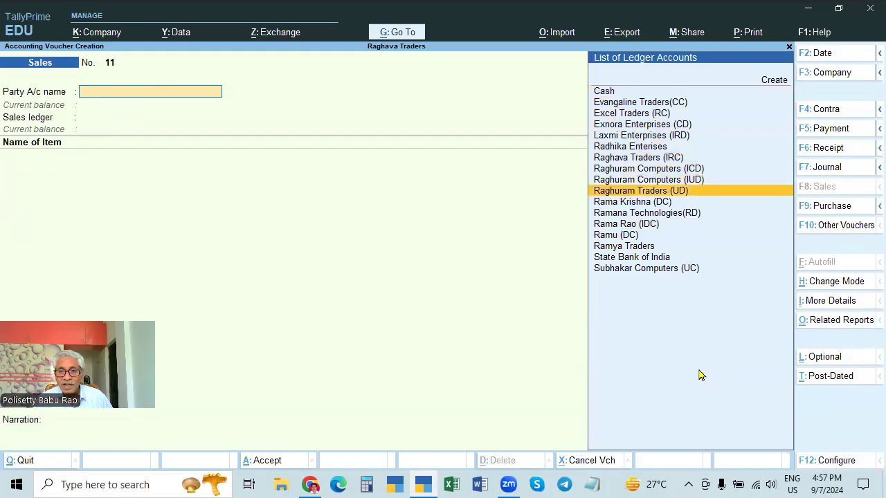
{"action": "left_click", "coordinate": [658, 229]}
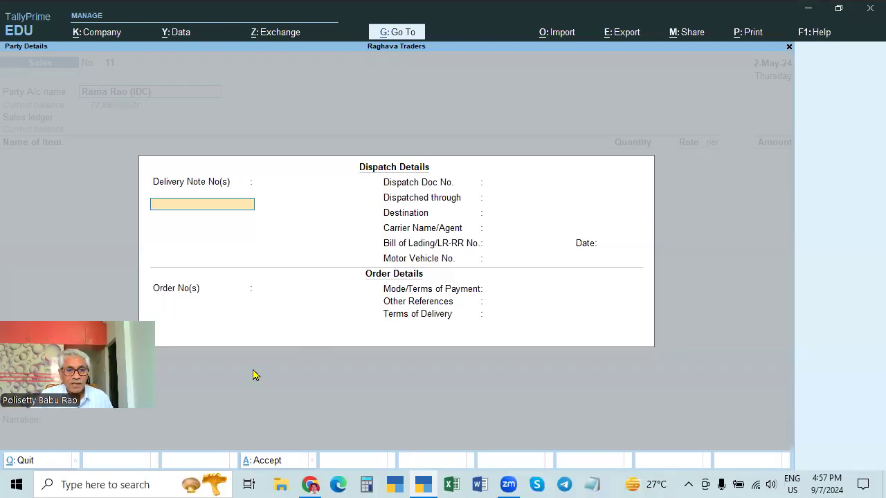
{"action": "key", "text": "Escape"}
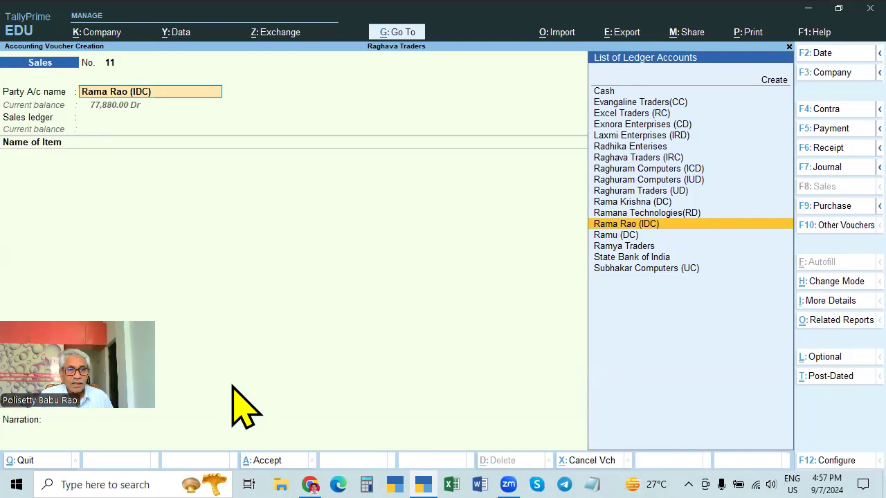
{"action": "key", "text": "Escape"}
{"action": "key", "text": "y"}
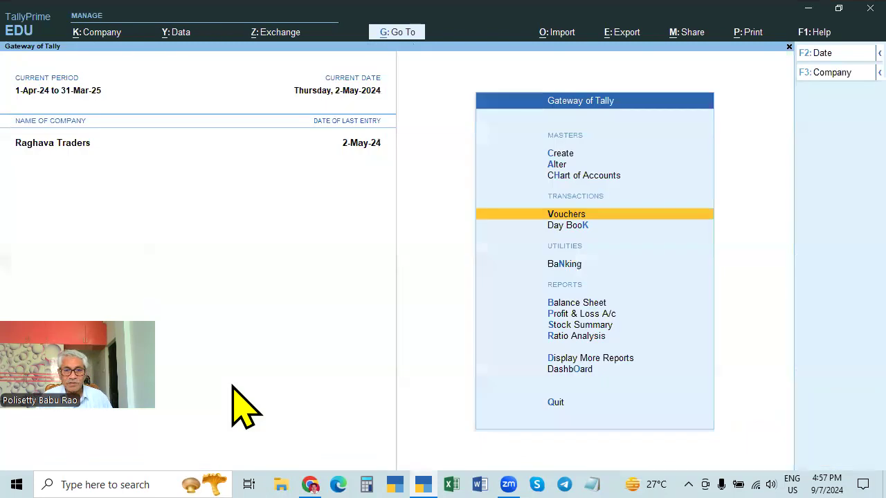
- Open the Day Book for the period 1-Apr-24 to 2-May-24 and examine the recorded vouchers
{"action": "key", "text": "Down"}
{"action": "key", "text": "Return"}
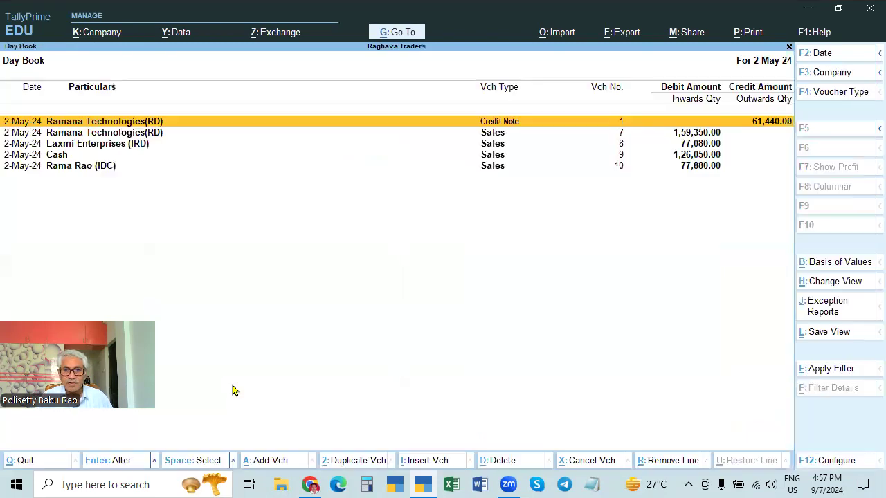
{"action": "key", "text": "F2"}
{"action": "key", "text": "space"}
{"action": "key", "text": "Return"}
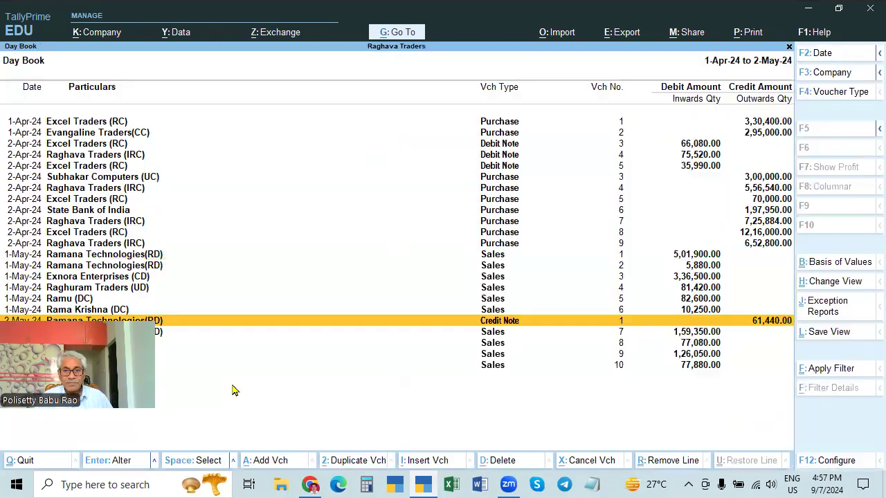
{"action": "key", "text": "Down"}
{"action": "key", "text": "Down"}
{"action": "key", "text": "Up"}
{"action": "key", "text": "Up"}
{"action": "key", "text": "Up"}
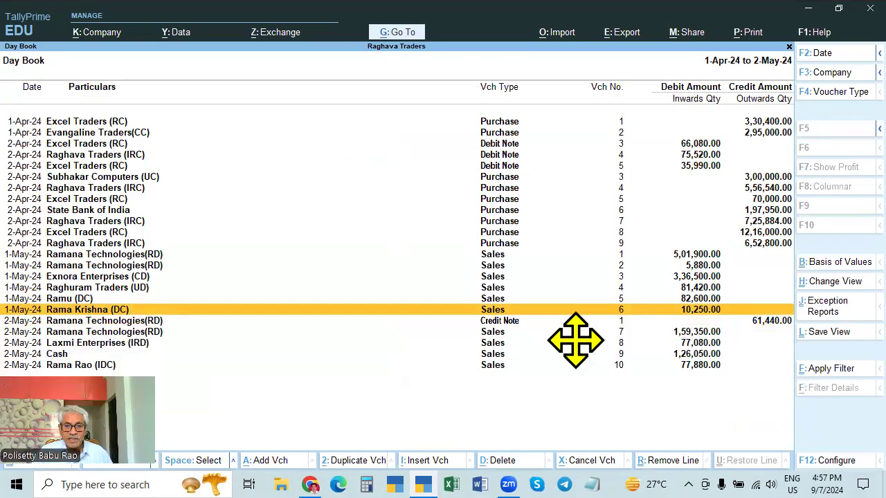
- Open Sales voucher No. 10 from the Day Book, view its item and IGST lines, and close it
{"action": "left_click", "coordinate": [515, 324]}
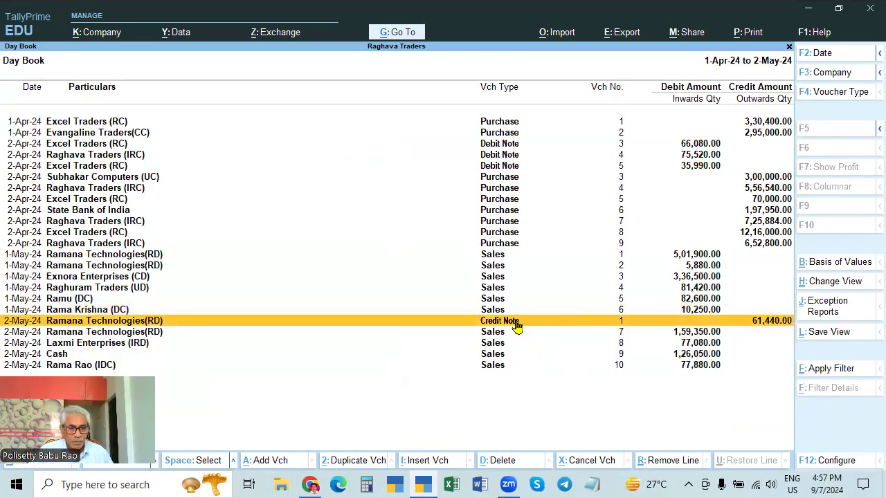
{"action": "key", "text": "Down"}
{"action": "key", "text": "Down"}
{"action": "key", "text": "Down"}
{"action": "key", "text": "Down"}
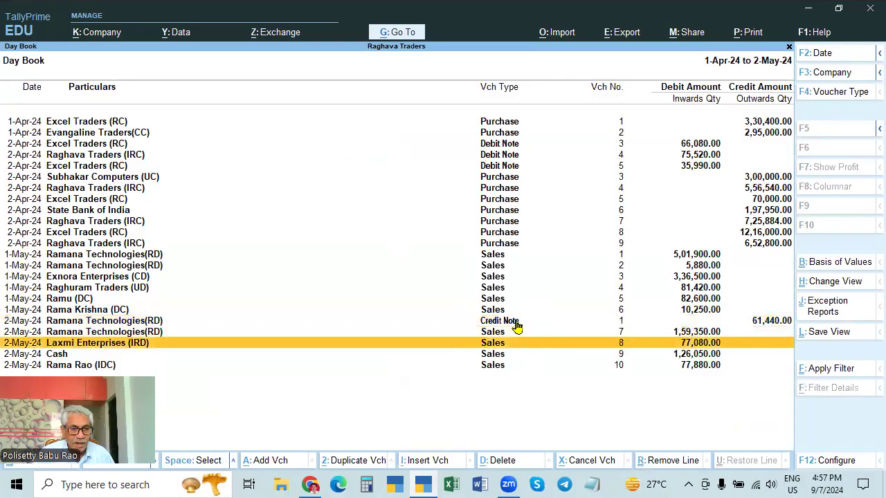
{"action": "key", "text": "Return"}
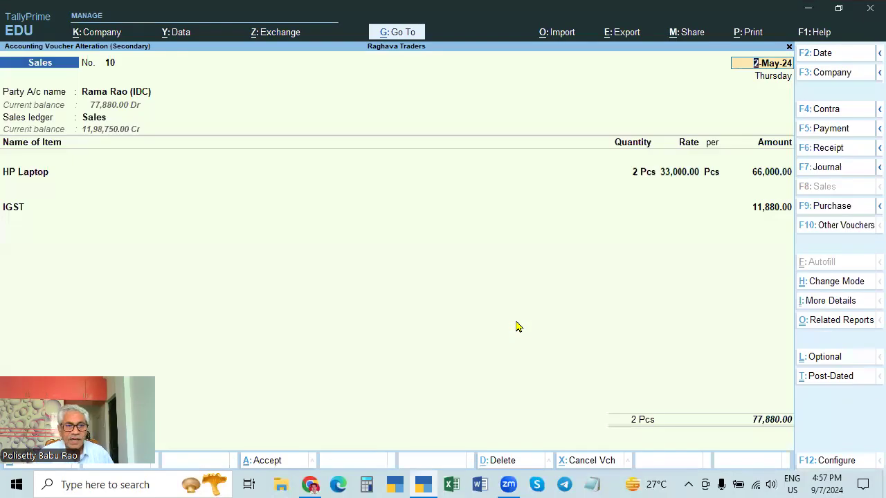
{"action": "key", "text": "Return"}
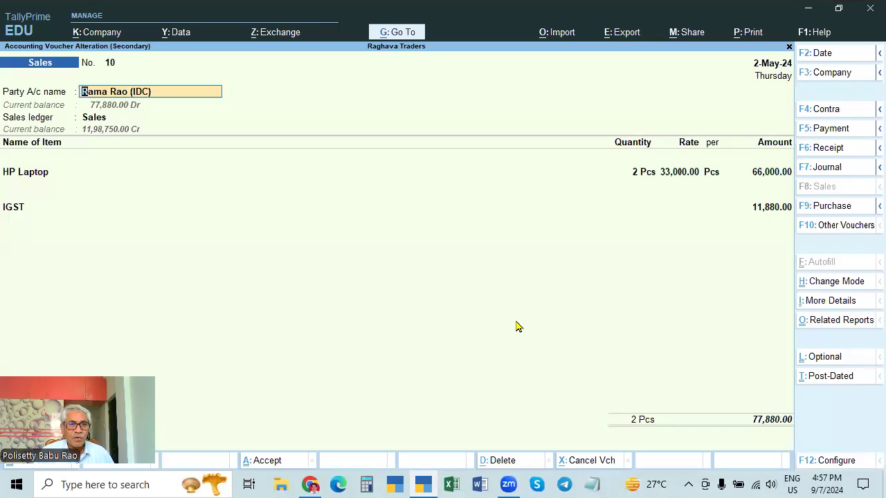
{"action": "key", "text": "Escape"}
{"action": "key", "text": "Escape"}
{"action": "key", "text": "Up"}
{"action": "key", "text": "Return"}
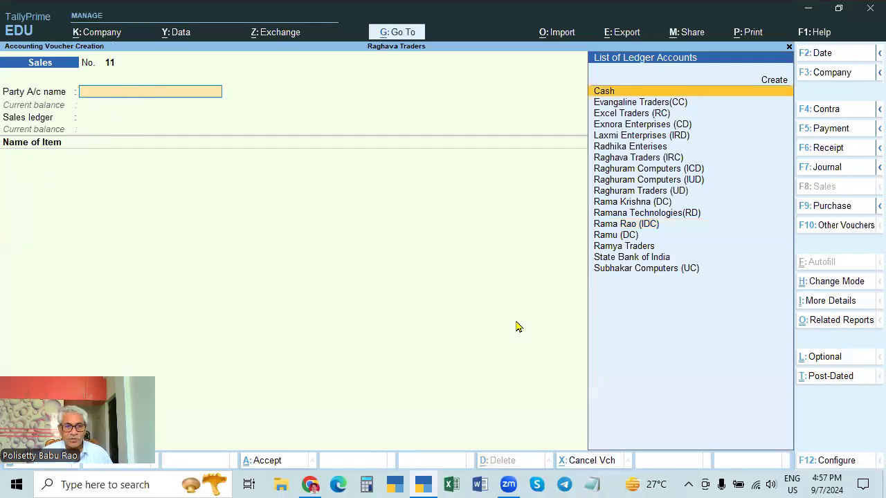
{"action": "key", "text": "Down"}
{"action": "key", "text": "Down"}
{"action": "key", "text": "Down"}
{"action": "key", "text": "Down"}
{"action": "key", "text": "Down"}
{"action": "key", "text": "Down"}
{"action": "key", "text": "Down"}
{"action": "key", "text": "Down"}
{"action": "key", "text": "Down"}
{"action": "key", "text": "Down"}
{"action": "key", "text": "Down"}
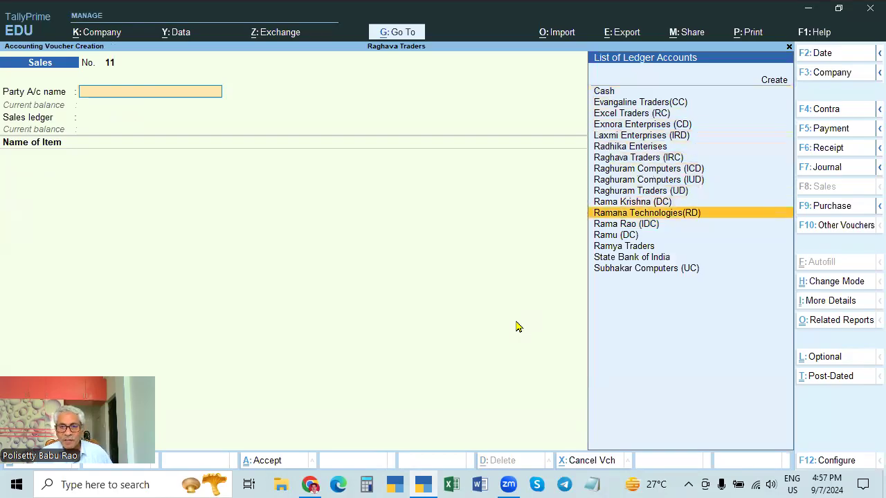
{"action": "key", "text": "Down"}
{"action": "key", "text": "Return"}
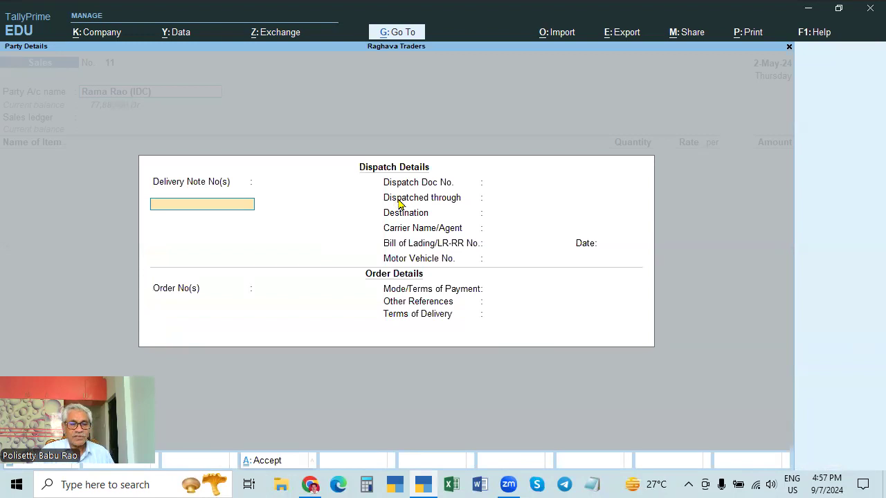
{"action": "key", "text": "Escape"}
{"action": "key", "text": "BackSpace"}
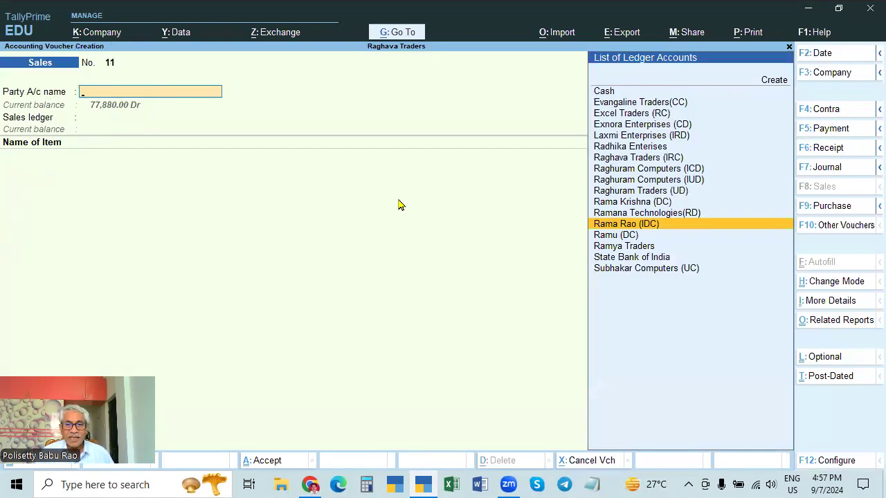
{"action": "key", "text": "Escape"}
{"action": "key", "text": "y"}
- Start a new Credit Note voucher and select the unregistered customer marked (IDC) as its party account
{"action": "key", "text": "Return"}
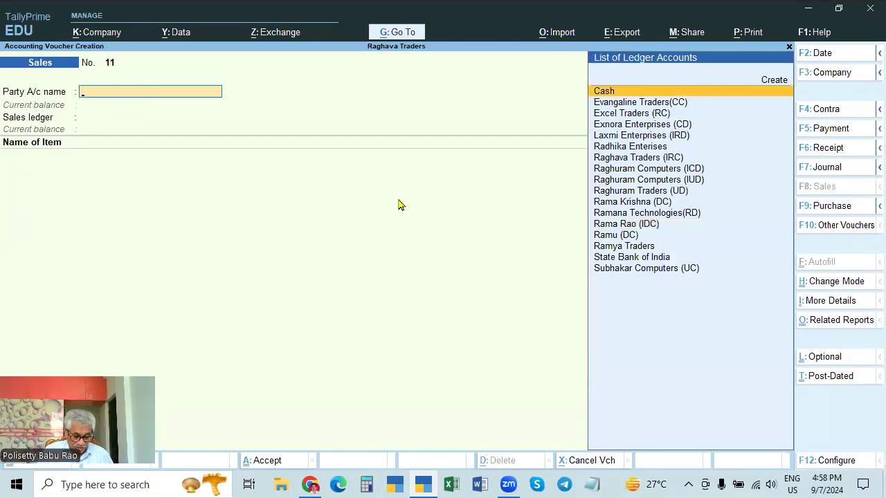
{"action": "key", "text": "ctrl"}
{"action": "key", "text": "alt+F6"}
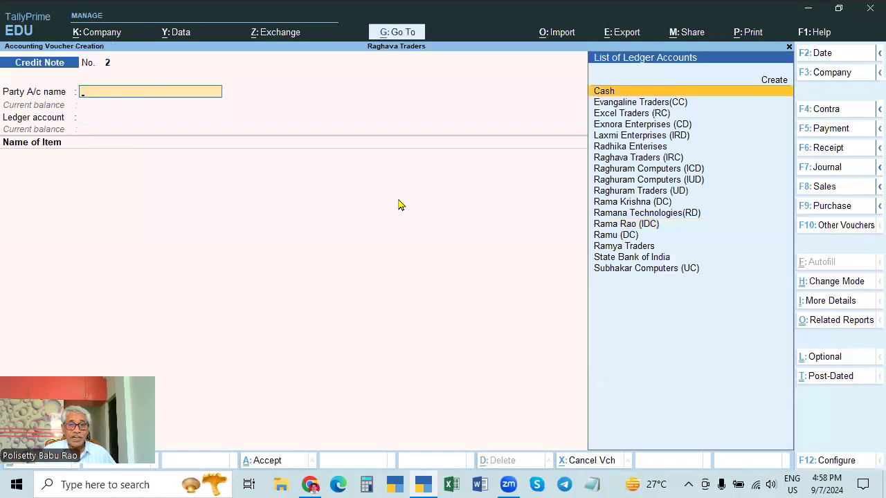
{"action": "key", "text": "Down"}
{"action": "key", "text": "Down"}
{"action": "key", "text": "Down"}
{"action": "key", "text": "Down"}
{"action": "key", "text": "Down"}
{"action": "key", "text": "Down"}
{"action": "key", "text": "Down"}
{"action": "key", "text": "Down"}
{"action": "key", "text": "Down"}
{"action": "key", "text": "Down"}
{"action": "key", "text": "Down"}
{"action": "key", "text": "Down"}
{"action": "key", "text": "Down"}
{"action": "key", "text": "Up"}
{"action": "key", "text": "Up"}
{"action": "key", "text": "Down"}
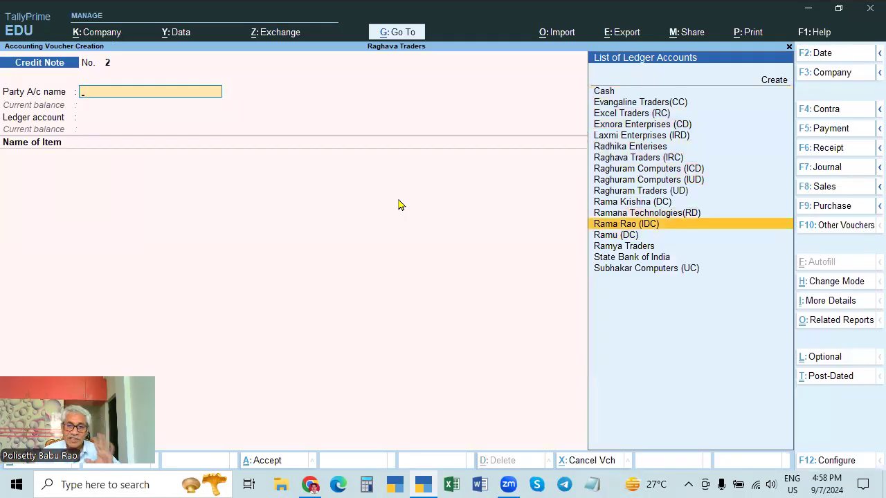
{"action": "key", "text": "Return"}
- Leave the credit note's tracking, dispatch and order details blank and proceed to the original invoice number
{"action": "key", "text": "Return"}
{"action": "key", "text": "Return"}
{"action": "key", "text": "Return"}
{"action": "key", "text": "Return"}
{"action": "key", "text": "Return"}
{"action": "key", "text": "Return"}
{"action": "key", "text": "Return"}
{"action": "key", "text": "Return"}
{"action": "key", "text": "Return"}
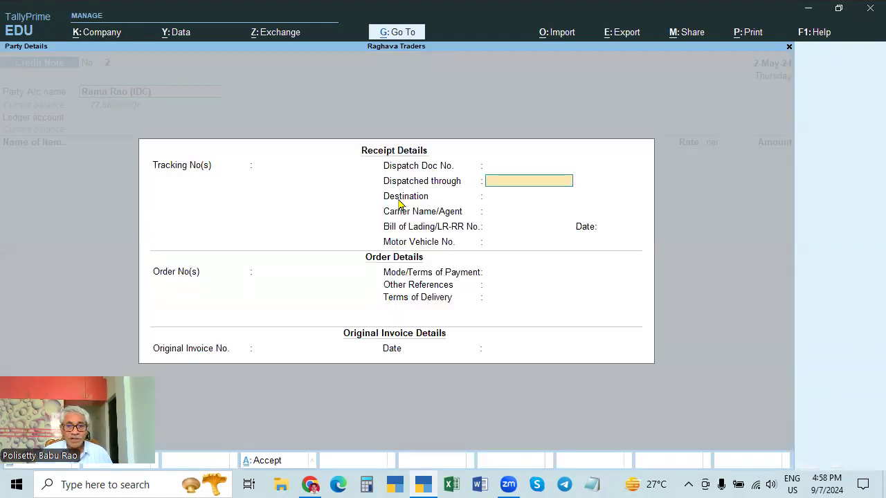
{"action": "key", "text": "Return"}
{"action": "key", "text": "Return"}
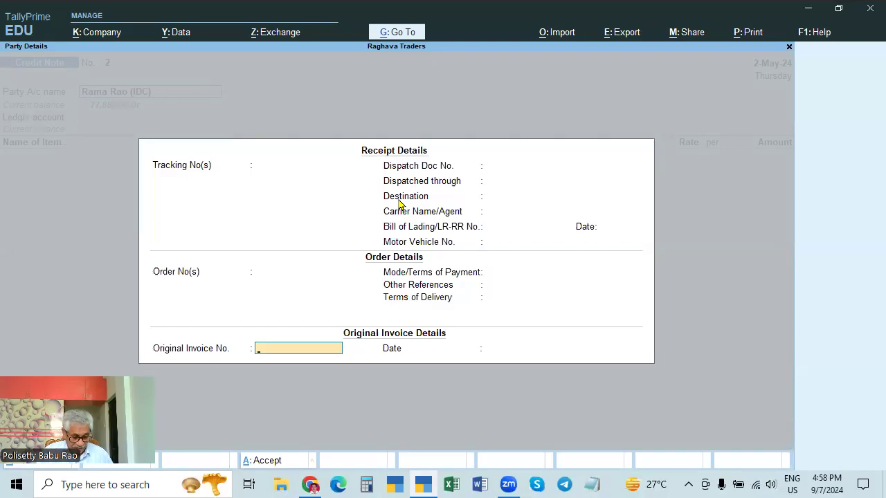
- Open the Ledger Vouchers report for the (IDC) customer with the period 1-Apr-24 to 2-May-24
{"action": "key", "text": "alt+g"}
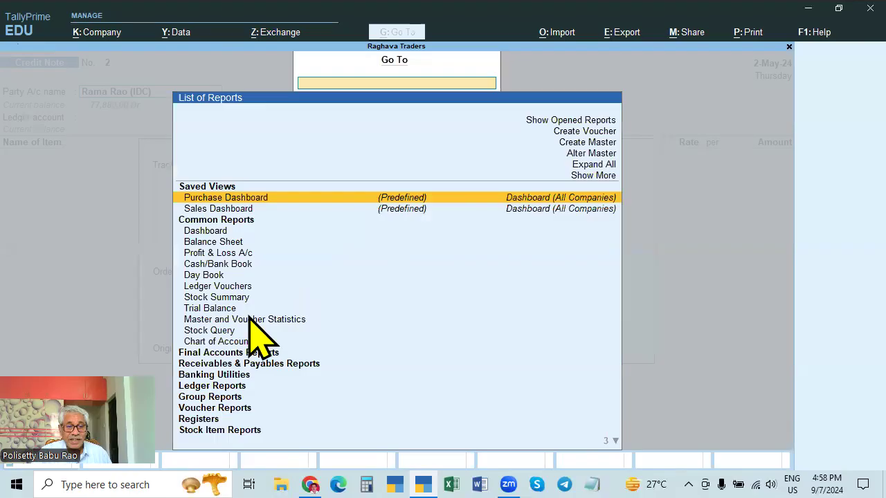
{"action": "left_click", "coordinate": [209, 287]}
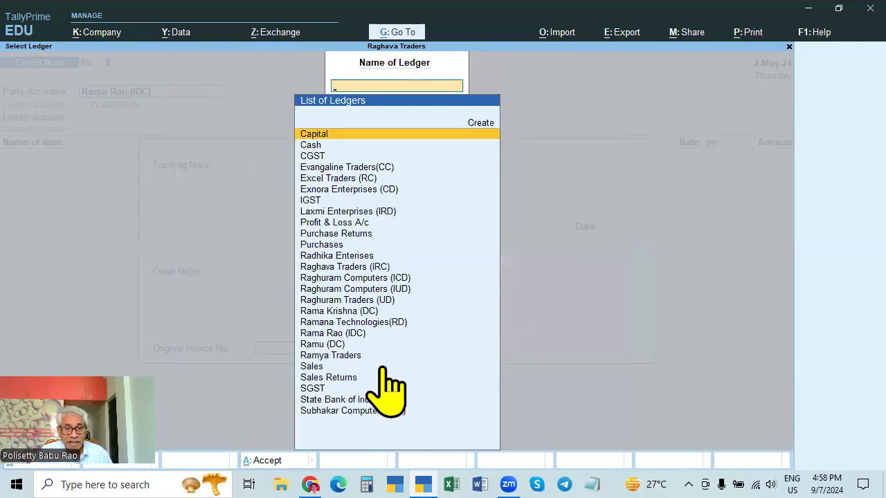
{"action": "left_click", "coordinate": [348, 335]}
{"action": "left_click", "coordinate": [347, 336]}
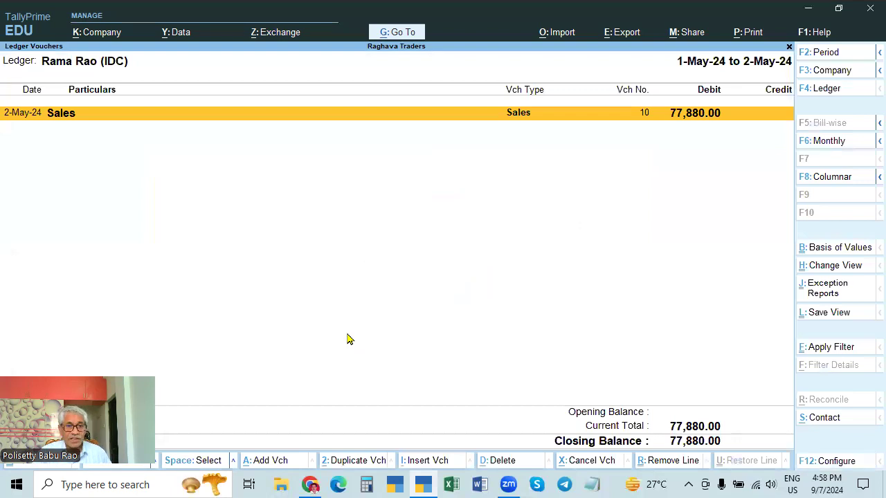
{"action": "key", "text": "F2"}
{"action": "key", "text": "Return"}
{"action": "key", "text": "Return"}
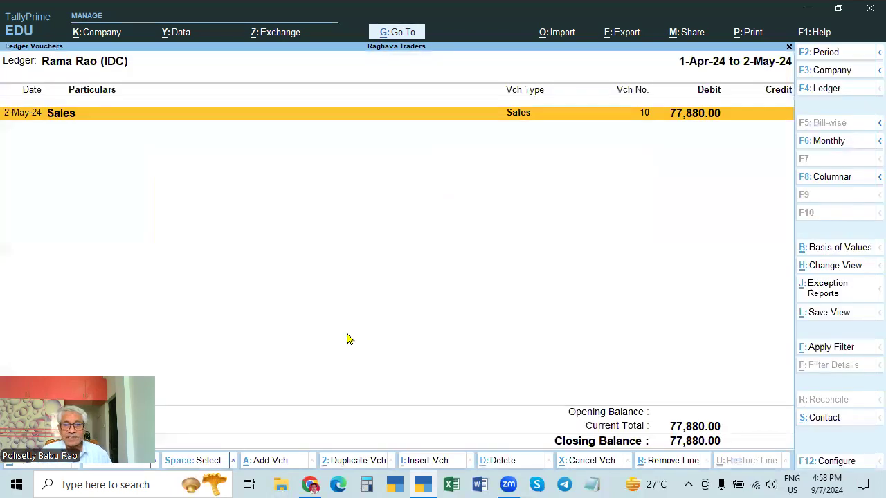
- Check the original invoice details in Sales voucher No. 10 and return to the unfinished credit note
{"action": "key", "text": "Return"}
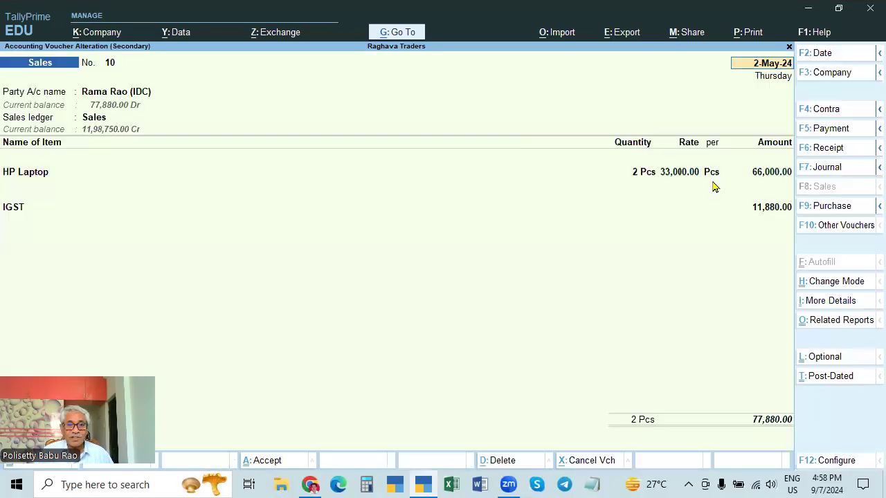
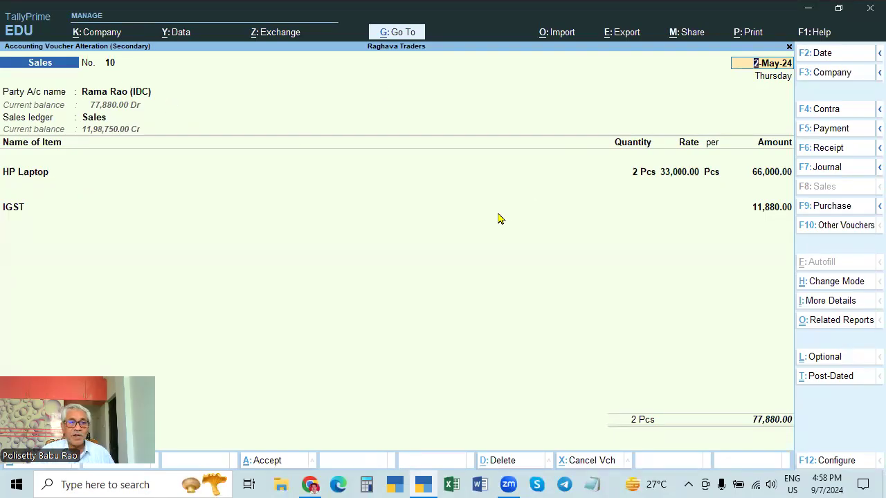
{"action": "key", "text": "Escape"}
{"action": "key", "text": "y"}
{"action": "key", "text": "F4"}
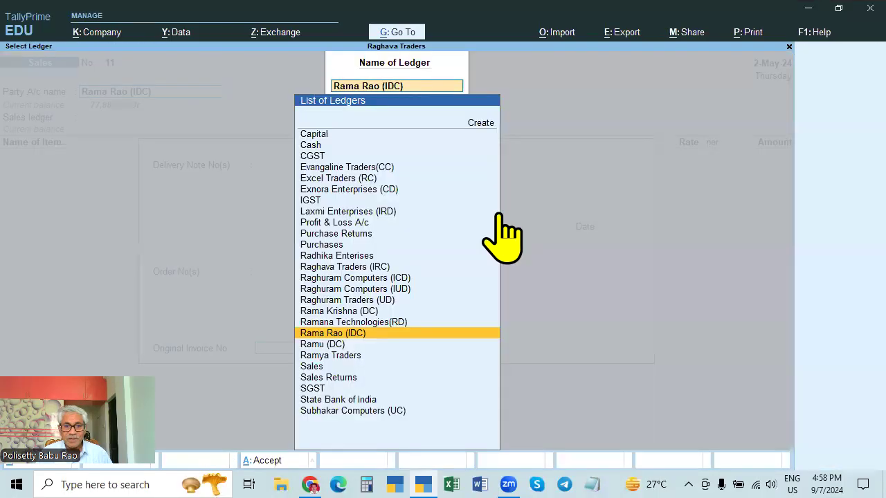
{"action": "key", "text": "Return"}
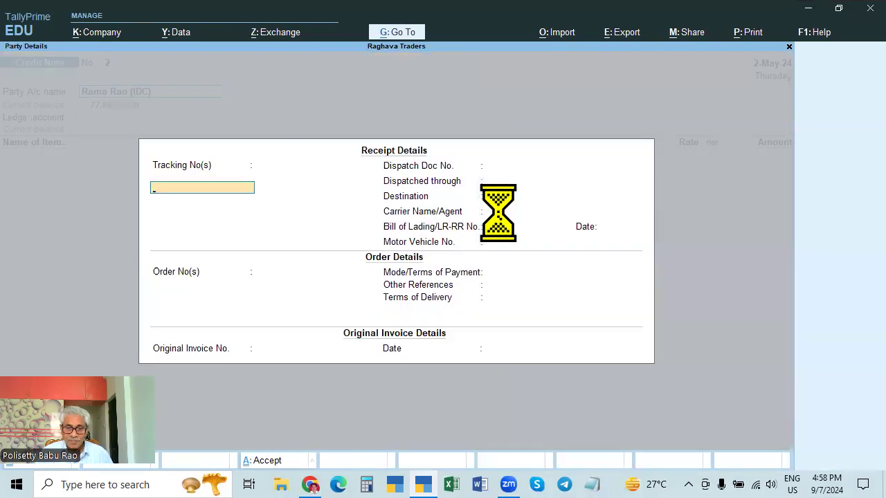
- Enter original invoice No. 10 dated 2.5 for the credit note and accept the party details
{"action": "left_click", "coordinate": [295, 348]}
{"action": "type", "text": "10"}
{"action": "key", "text": "Return"}
{"action": "type", "text": "2.5"}
{"action": "key", "text": "Return"}
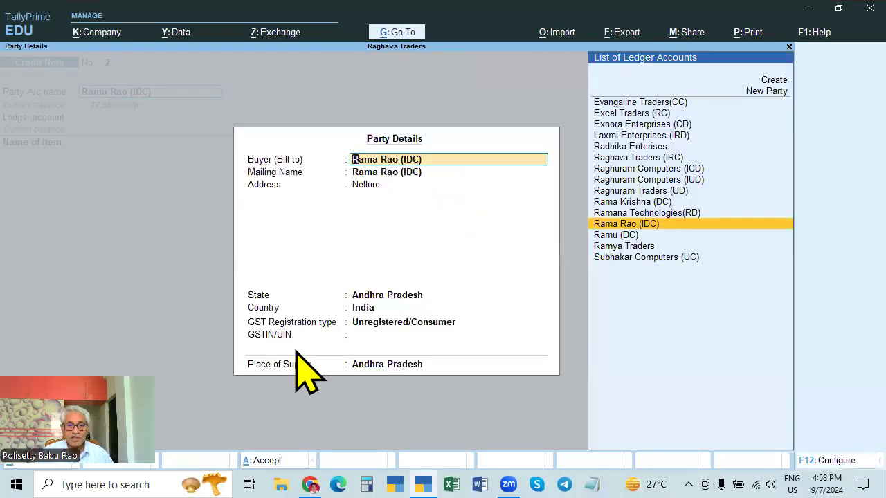
{"action": "key", "text": "ctrl+a"}
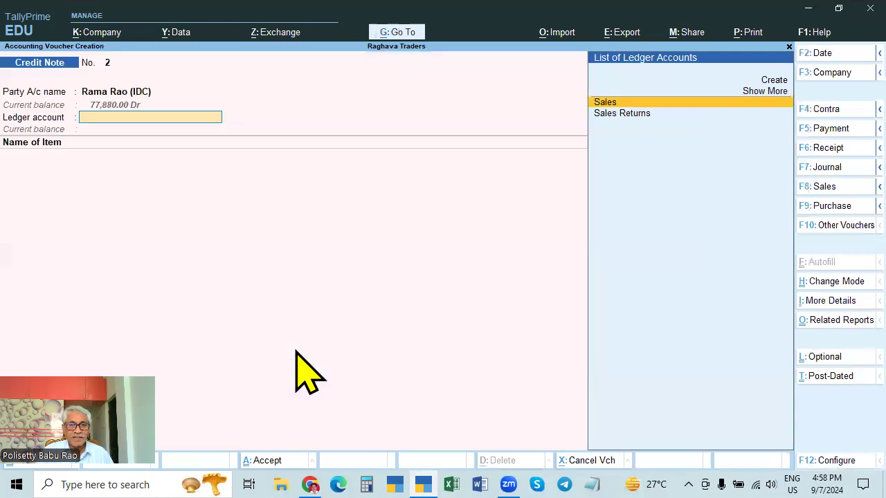
- Select Sales Returns as the ledger account and add the returned HP Laptop, 1 Pcs at a rate of 33,000.00
{"action": "key", "text": "Down"}
{"action": "key", "text": "Return"}
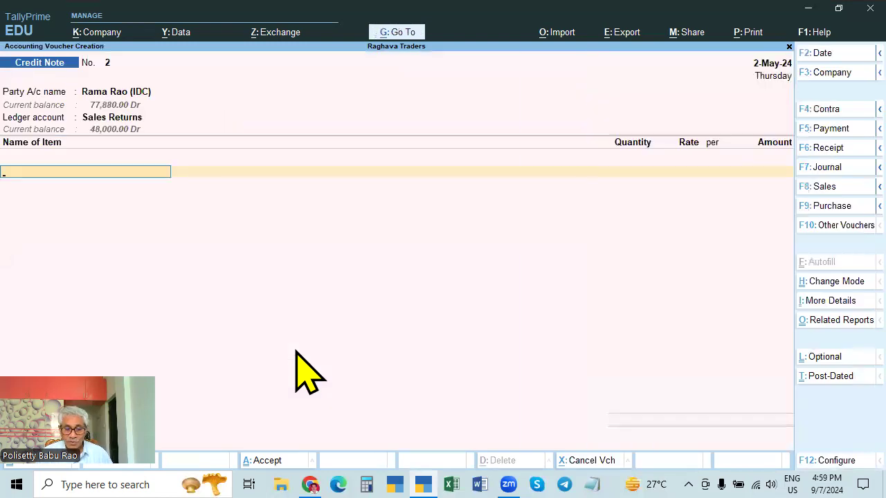
{"action": "key", "text": "Down"}
{"action": "key", "text": "Down"}
{"action": "key", "text": "Down"}
{"action": "key", "text": "Down"}
{"action": "key", "text": "Down"}
{"action": "key", "text": "Down"}
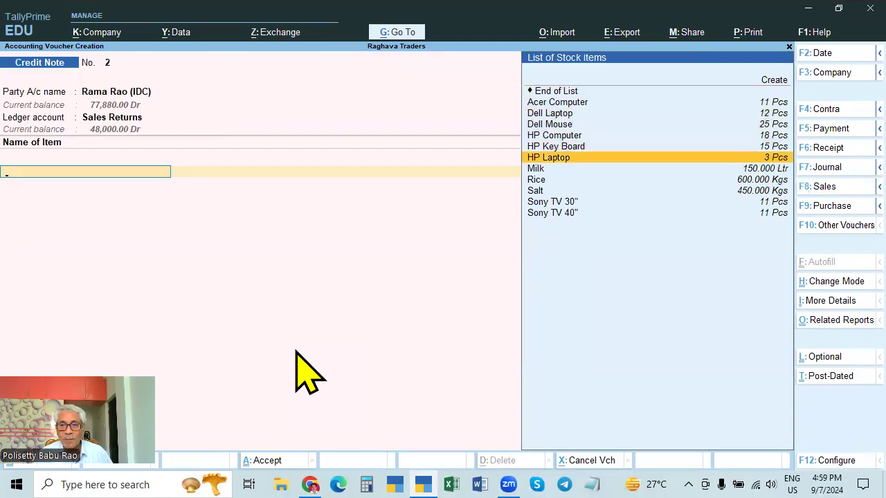
{"action": "key", "text": "Return"}
{"action": "type", "text": "1"}
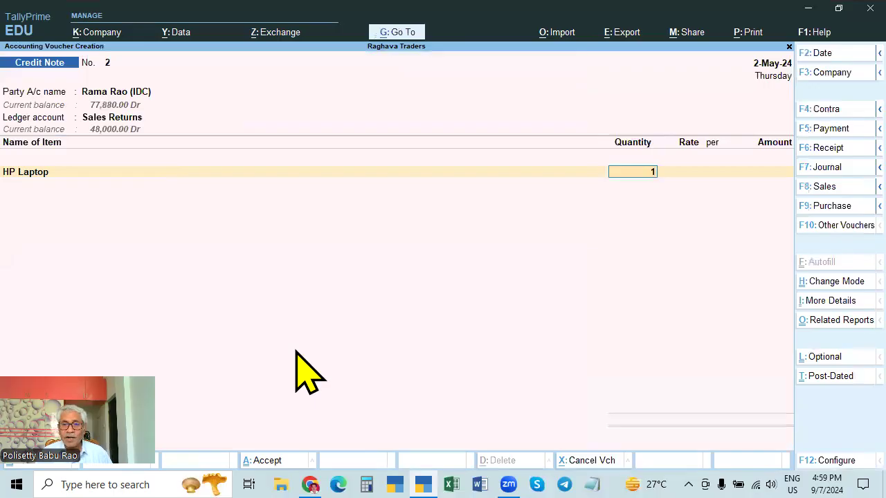
{"action": "key", "text": "Return"}
{"action": "key", "text": "Return"}
{"action": "key", "text": "Return"}
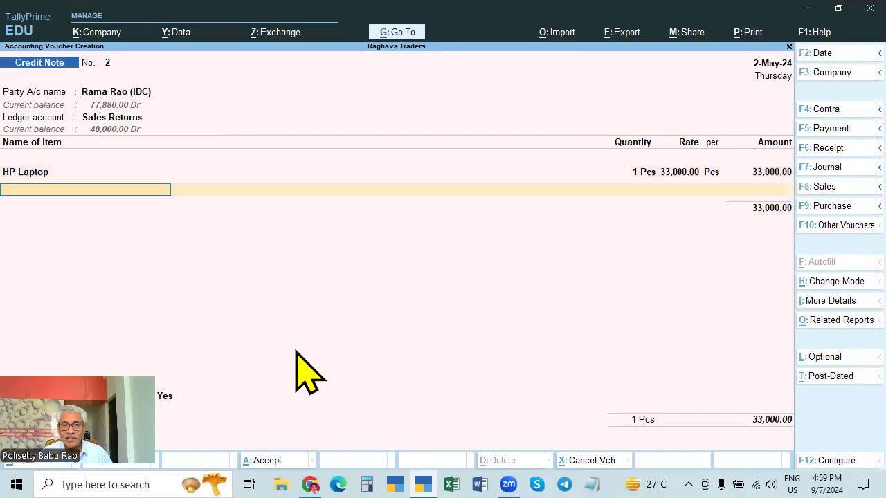
- End the item list and add the IGST ledger as the credit note's tax line
{"action": "key", "text": "Return"}
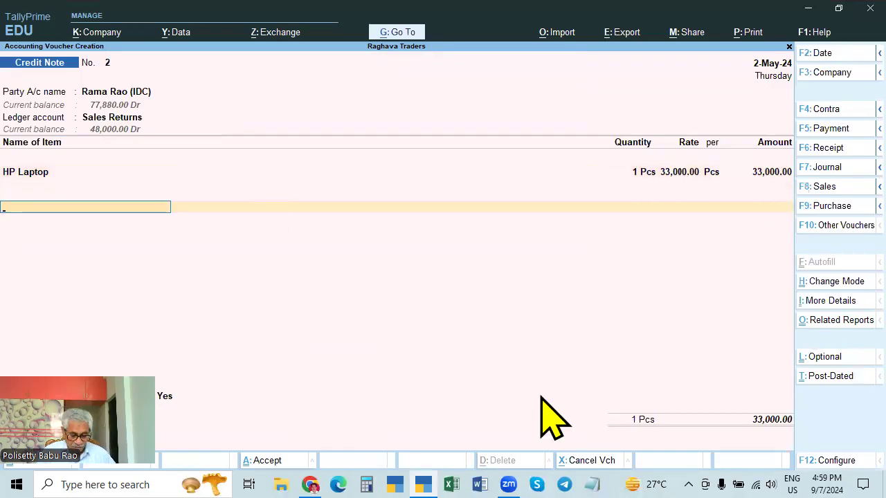
{"action": "type", "text": "IGST"}
{"action": "key", "text": "Escape"}
{"action": "type", "text": "CG"}
{"action": "key", "text": "Return"}
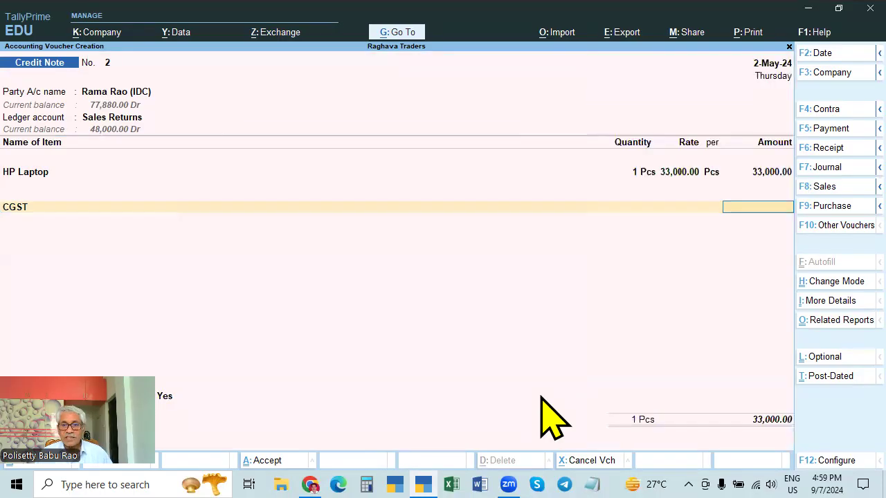
{"action": "key", "text": "BackSpace"}
{"action": "type", "text": "IG"}
{"action": "key", "text": "Return"}
{"action": "key", "text": "Return"}
{"action": "key", "text": "Return"}
{"action": "key", "text": "Return"}
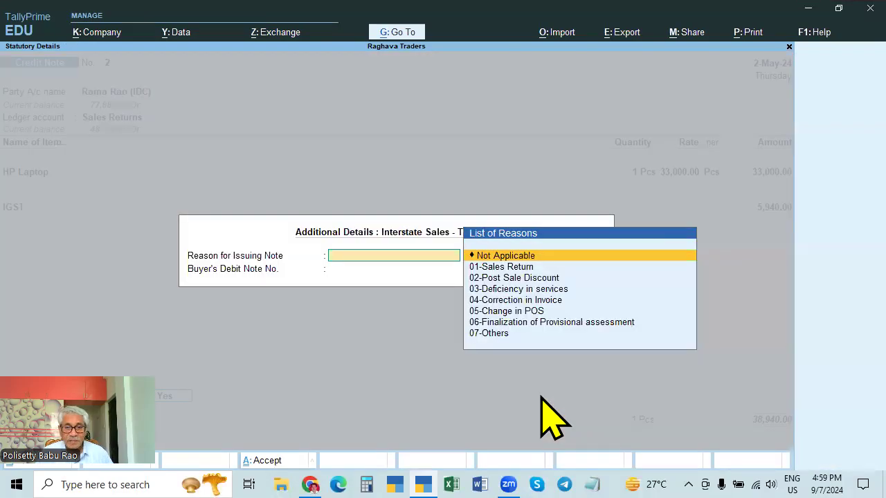
- Set the reason for issuing the note to 01-Sales Return, leave the buyer's debit note details blank and save the credit note
{"action": "key", "text": "Down"}
{"action": "key", "text": "Return"}
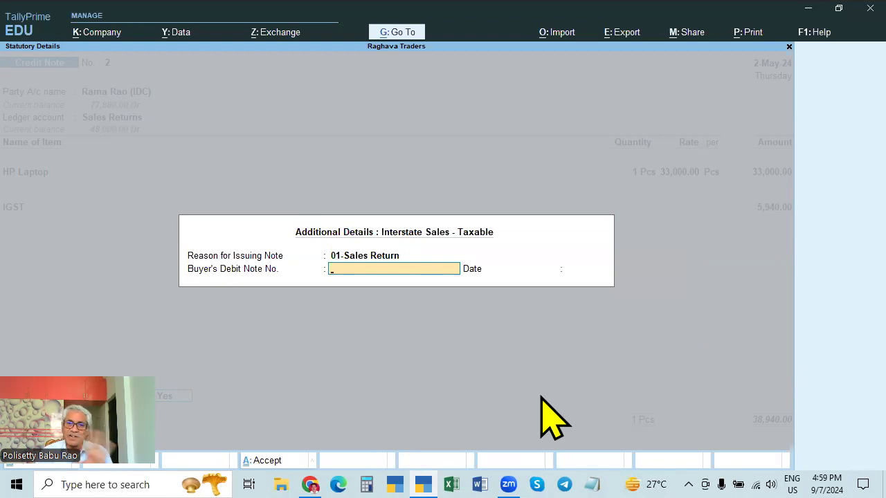
{"action": "key", "text": "Return"}
{"action": "key", "text": "Return"}
{"action": "key", "text": "Return"}
{"action": "key", "text": "Return"}
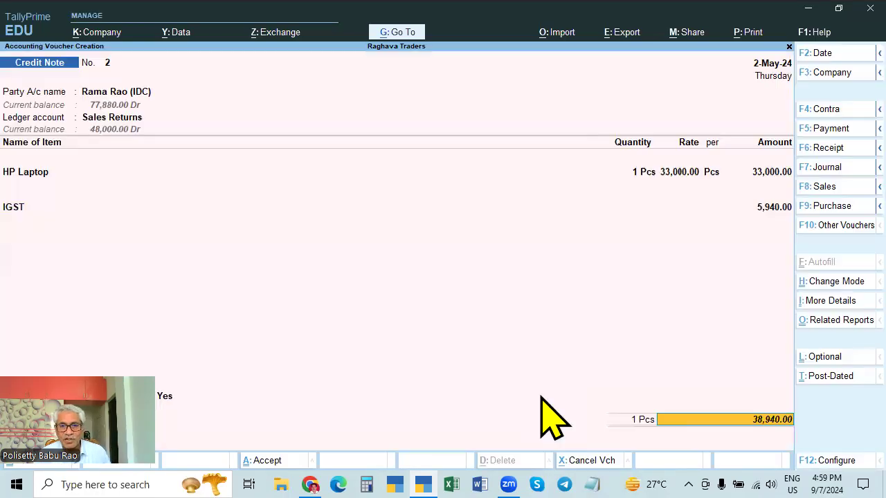
{"action": "key", "text": "Return"}
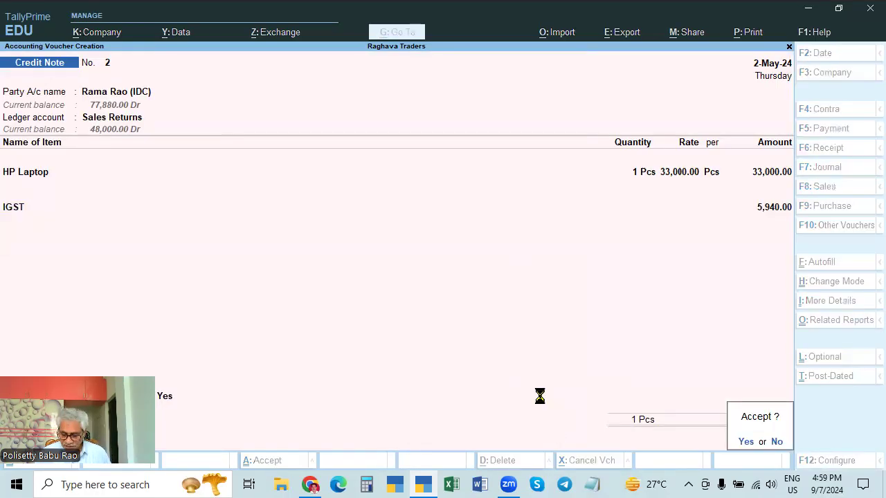
- Leave voucher creation, open the Day Book for 2-May-24 and look through the recorded credit notes and sales
{"action": "key", "text": "Escape"}
{"action": "key", "text": "Return"}
{"action": "key", "text": "Down"}
{"action": "key", "text": "Return"}
{"action": "key", "text": "Down"}
{"action": "key", "text": "Down"}
{"action": "key", "text": "Down"}
{"action": "key", "text": "Down"}
{"action": "key", "text": "Down"}
{"action": "key", "text": "Up"}
{"action": "key", "text": "Up"}
{"action": "key", "text": "Up"}
{"action": "key", "text": "Up"}
{"action": "key", "text": "Down"}
{"action": "key", "text": "Down"}
{"action": "key", "text": "Down"}
{"action": "key", "text": "Down"}
{"action": "key", "text": "Up"}
{"action": "key", "text": "Up"}
{"action": "key", "text": "Up"}
{"action": "key", "text": "Up"}
{"action": "key", "text": "Down"}
{"action": "key", "text": "Down"}
{"action": "key", "text": "Down"}
{"action": "key", "text": "Down"}
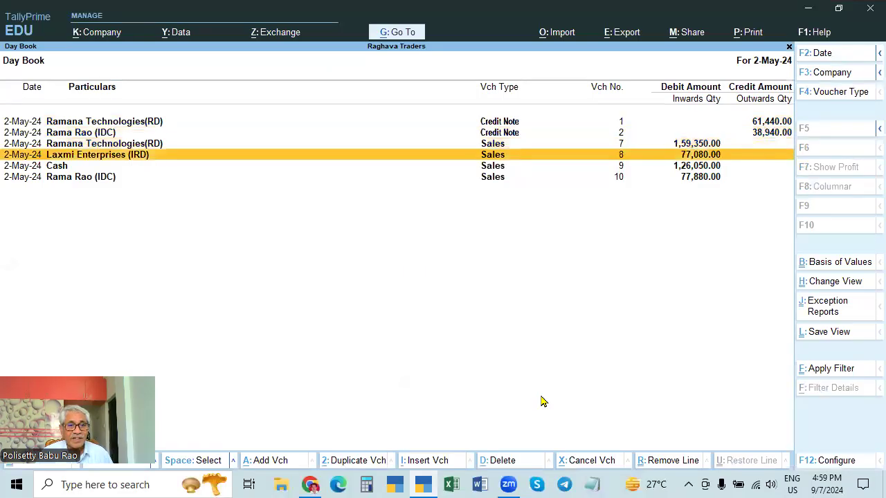
- Open Sales voucher No. 8 of Laxmi Enterprises (IRD) to check it, and return to the Day Book
{"action": "key", "text": "Up"}
{"action": "key", "text": "Up"}
{"action": "key", "text": "Return"}
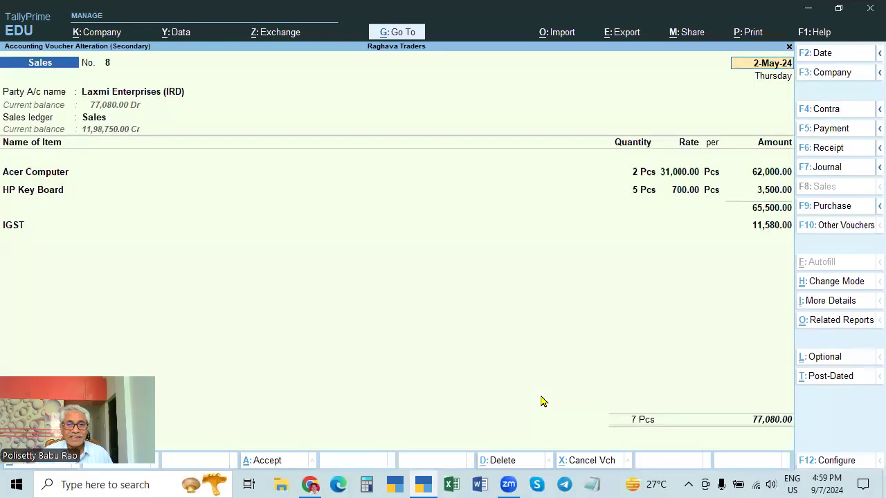
{"action": "key", "text": "Escape"}
- Open Credit Note No. 1 of Ramana Technologies(RD) and go to its original invoice number in the party details
{"action": "key", "text": "Down"}
{"action": "key", "text": "Up"}
{"action": "key", "text": "Up"}
{"action": "key", "text": "Up"}
{"action": "key", "text": "Up"}
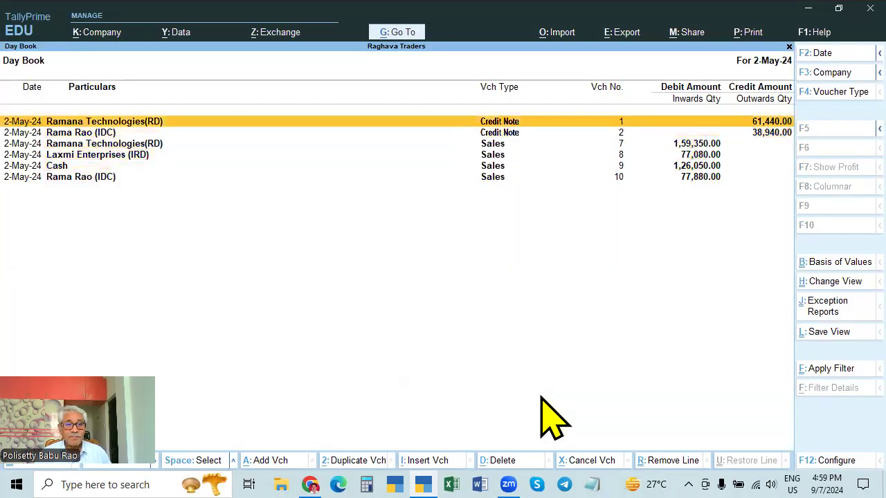
{"action": "key", "text": "Return"}
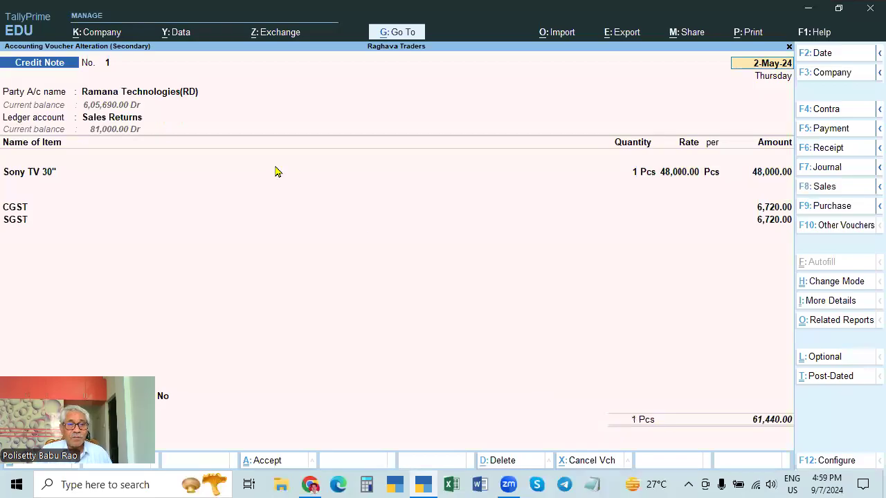
{"action": "key", "text": "Return"}
{"action": "key", "text": "Return"}
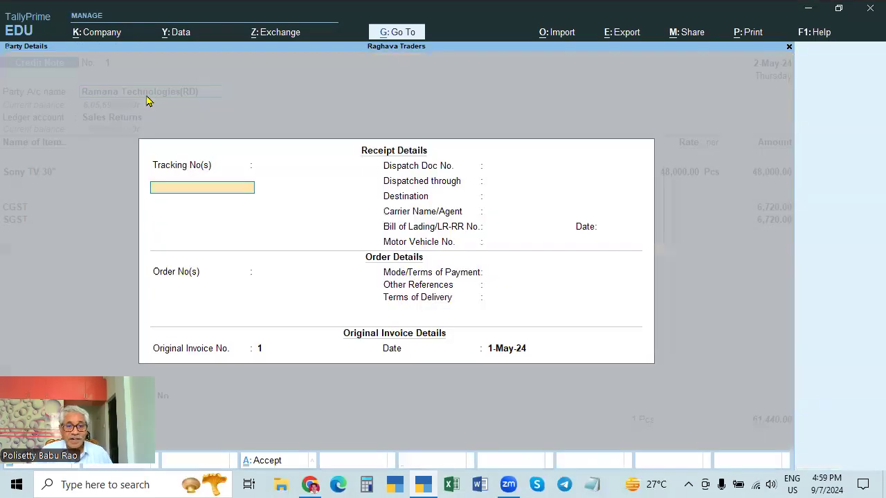
{"action": "left_click", "coordinate": [306, 348]}
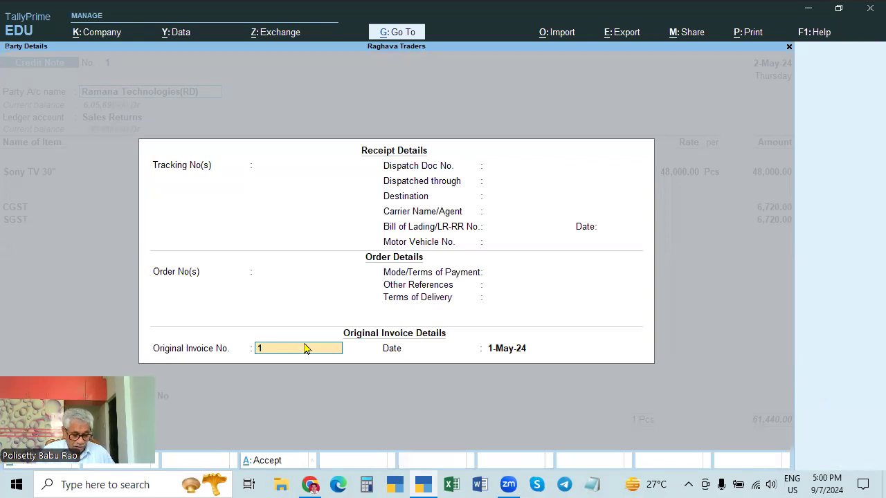
- Bring up the ledger selection for the Ledger Vouchers report, leave it and quit the credit note without saving
{"action": "key", "text": "alt+g"}
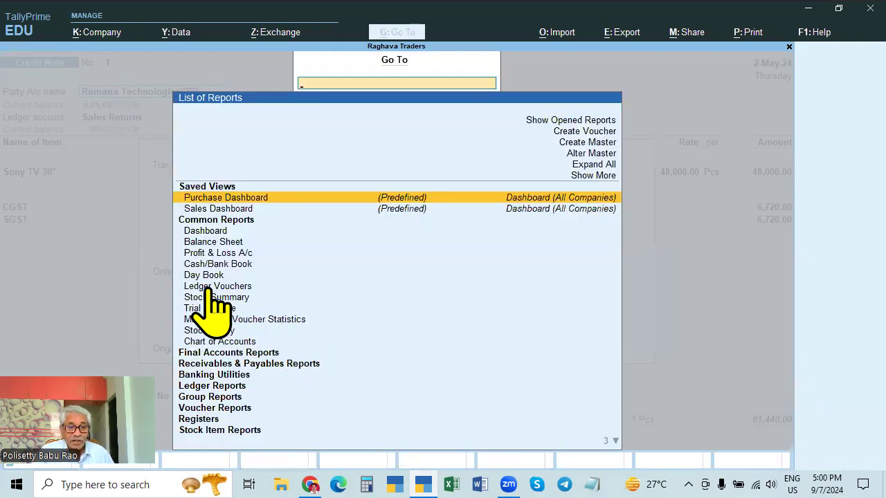
{"action": "left_click", "coordinate": [231, 287]}
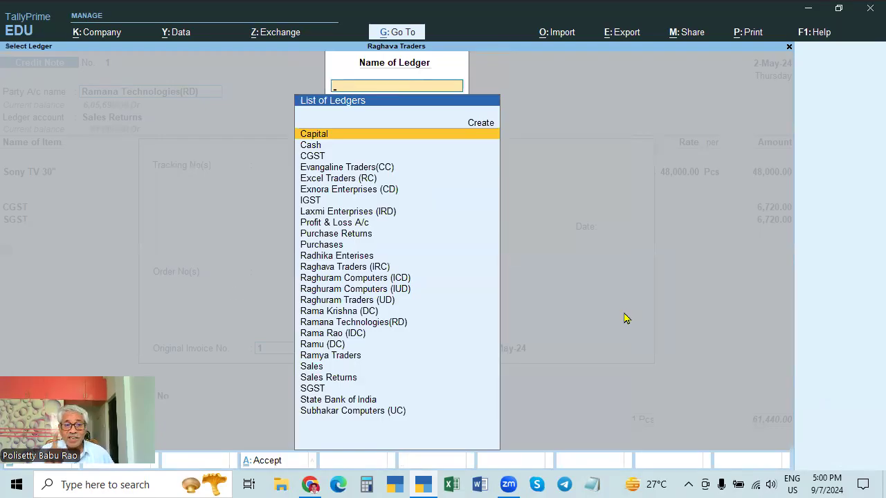
{"action": "key", "text": "Escape"}
{"action": "key", "text": "Escape"}
{"action": "key", "text": "y"}
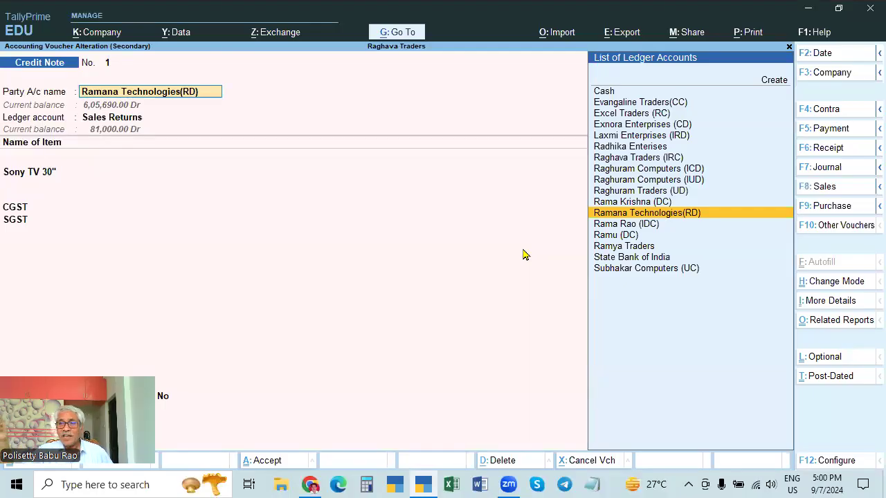
{"action": "key", "text": "BackSpace"}
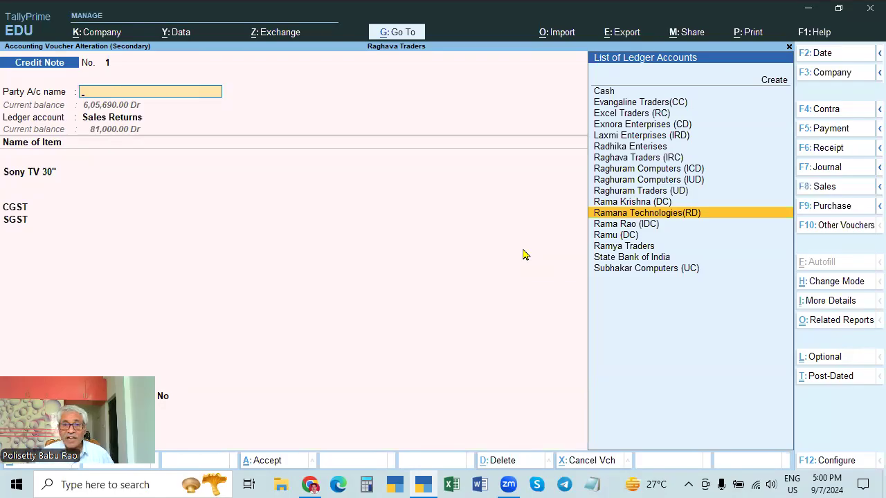
{"action": "key", "text": "Escape"}
{"action": "key", "text": "Escape"}
{"action": "key", "text": "Return"}
- Open the cash Sales voucher No. 9 and look at the Cash ledger's master details from its party account
{"action": "key", "text": "Down"}
{"action": "key", "text": "Down"}
{"action": "key", "text": "Down"}
{"action": "key", "text": "Down"}
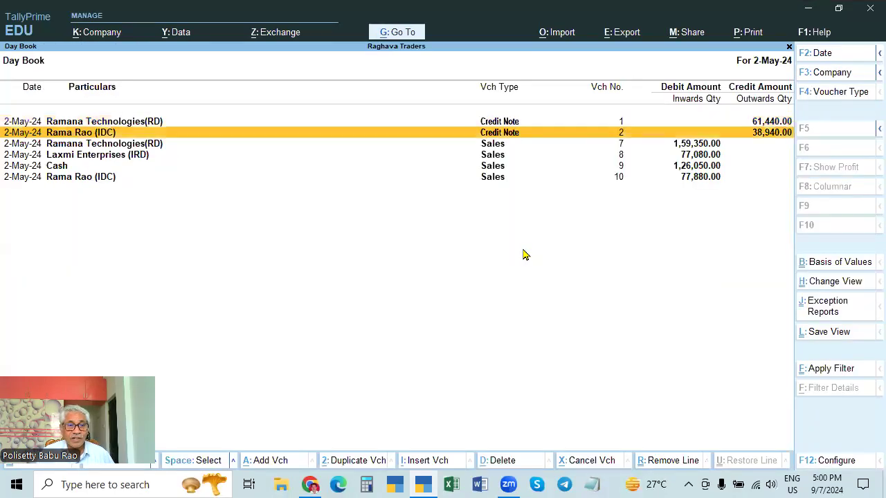
{"action": "key", "text": "Return"}
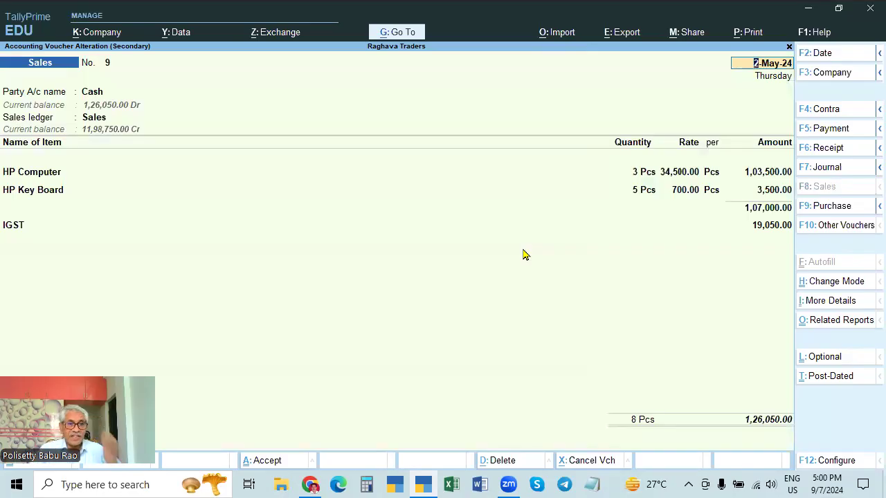
{"action": "left_click", "coordinate": [85, 97]}
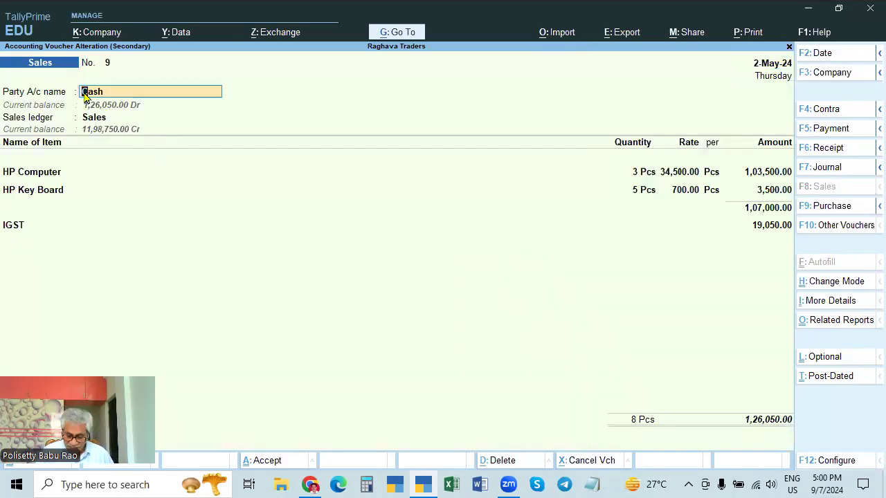
{"action": "key", "text": "ctrl+Return"}
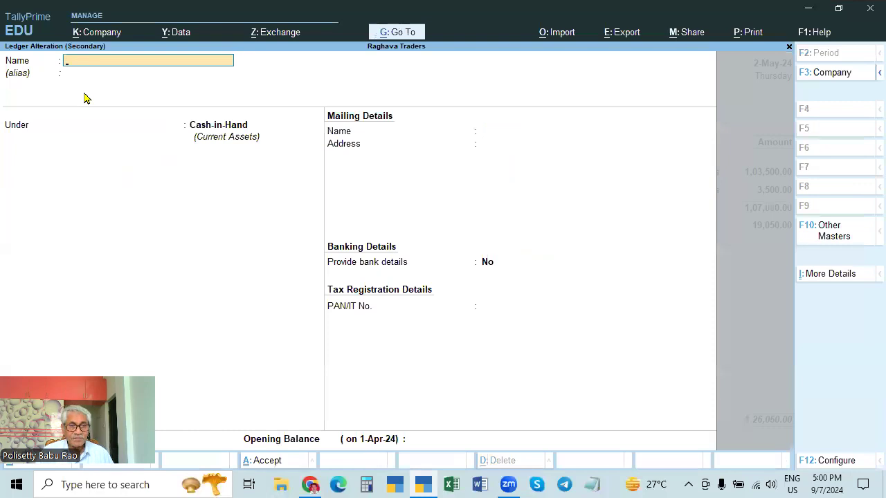
{"action": "key", "text": "Escape"}
- Review the dispatch, buyer and consignee details of Sales voucher No. 9 and return to its party account
{"action": "key", "text": "Return"}
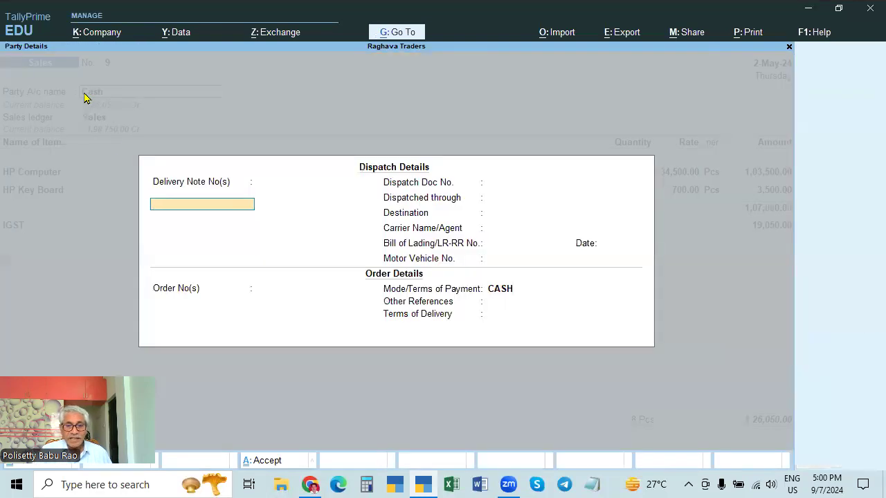
{"action": "key", "text": "ctrl+a"}
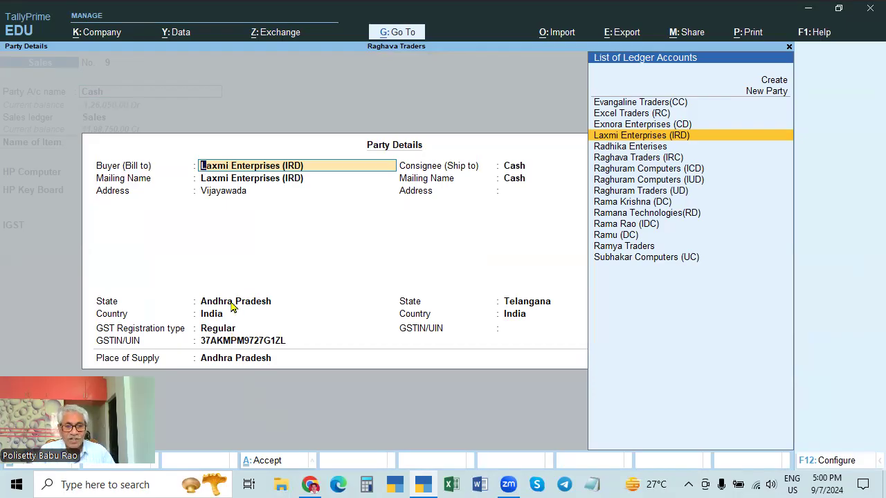
{"action": "key", "text": "Escape"}
{"action": "key", "text": "Escape"}
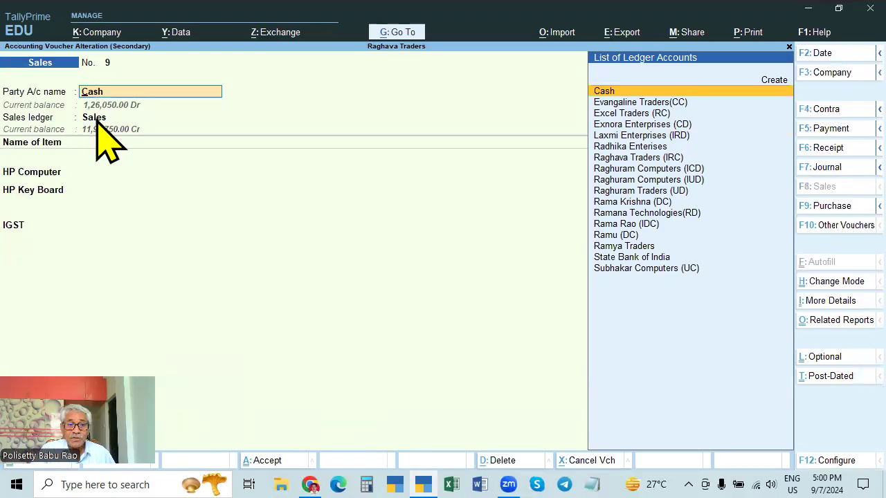
{"action": "key", "text": "Return"}
{"action": "key", "text": "BackSpace"}
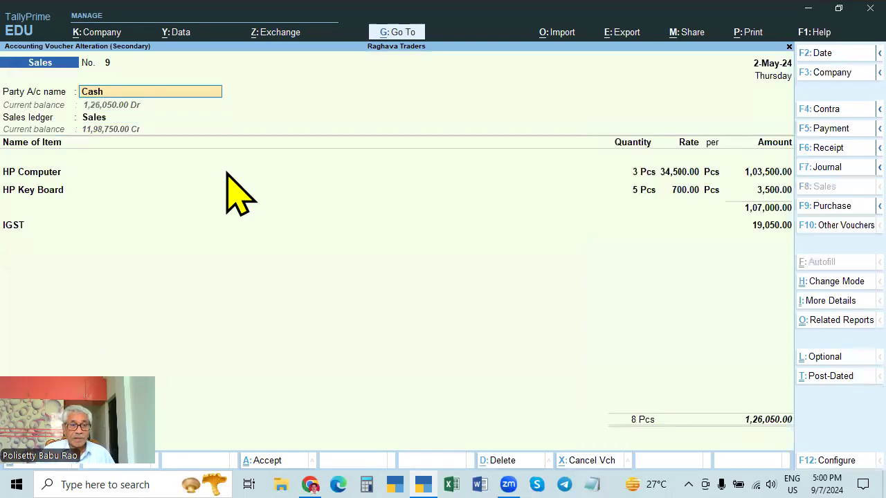
{"action": "key", "text": "Return"}
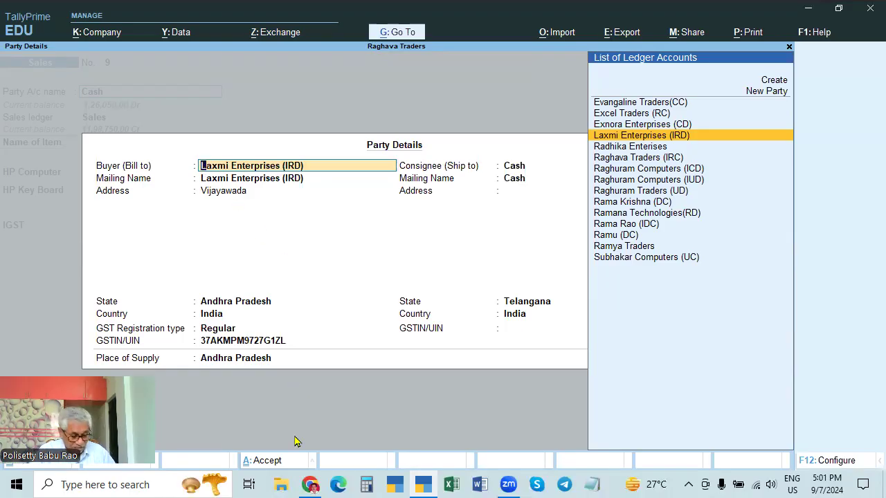
{"action": "key", "text": "BackSpace"}
{"action": "key", "text": "Escape"}
{"action": "key", "text": "Return"}
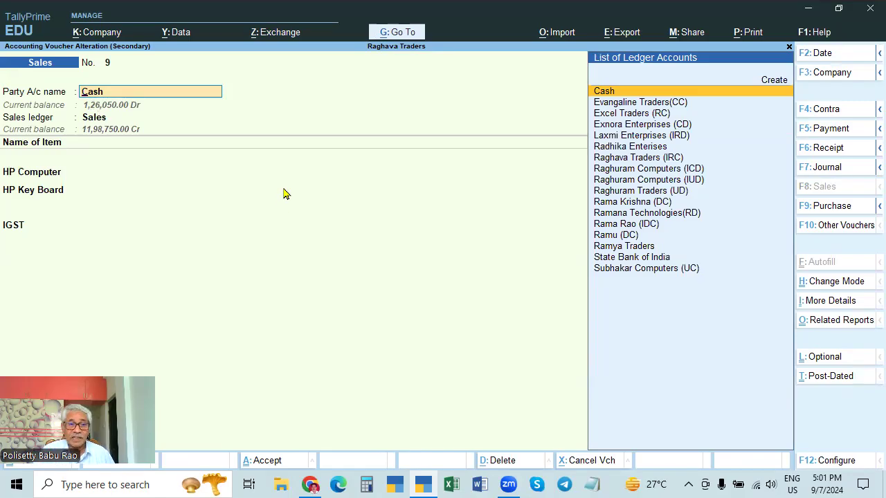
- Preview the Tax Invoice of Sales voucher No. 9, zoom in to check the buyer's details, and quit the voucher
{"action": "key", "text": "ctrl+p"}
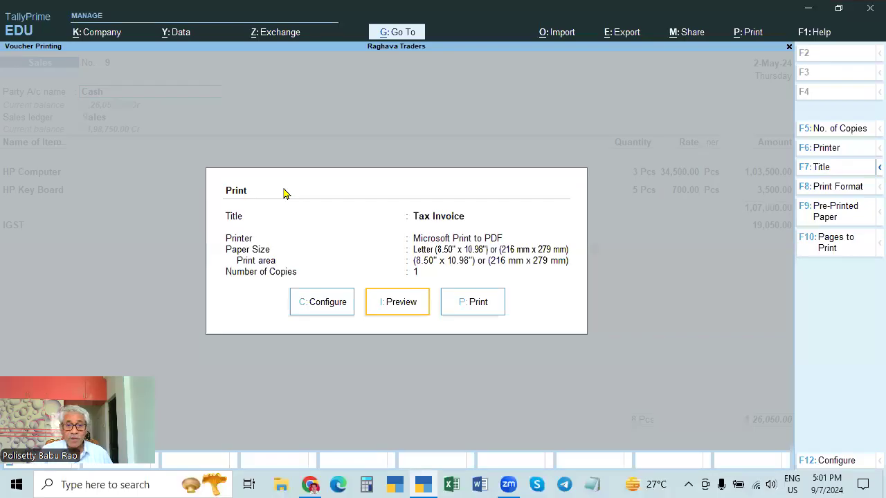
{"action": "left_click", "coordinate": [385, 305]}
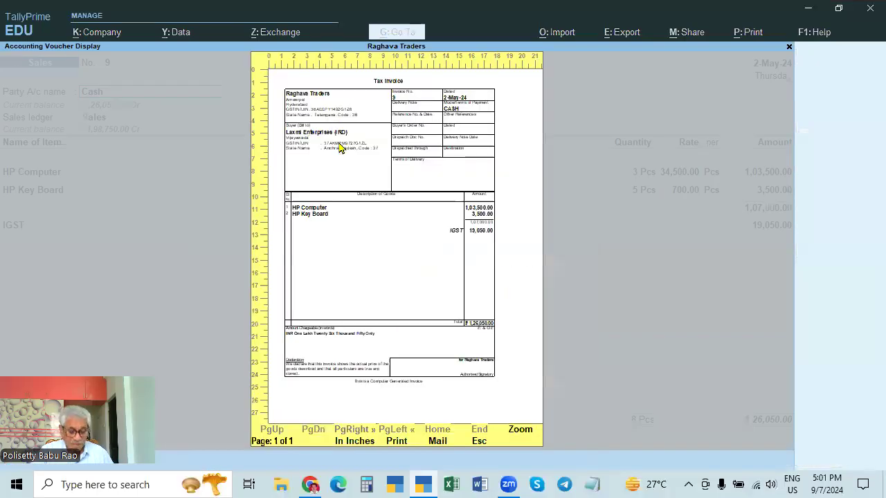
{"action": "left_click", "coordinate": [339, 164]}
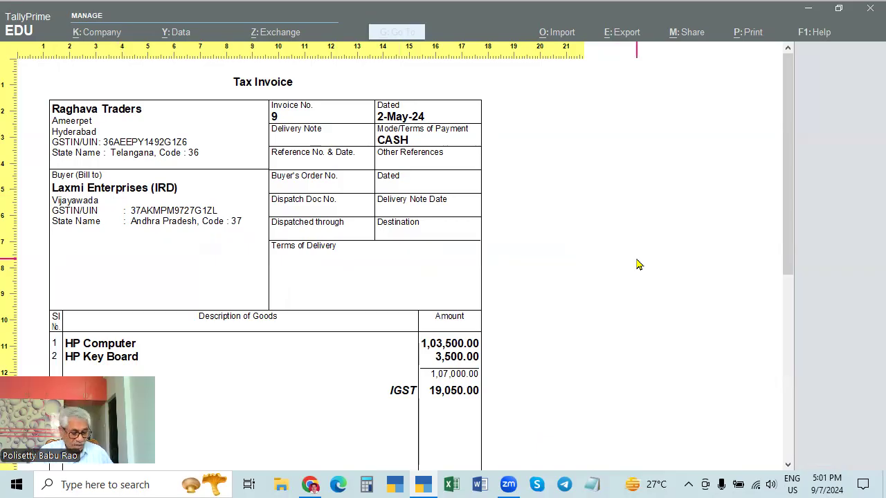
{"action": "key", "text": "Escape"}
{"action": "key", "text": "Escape"}
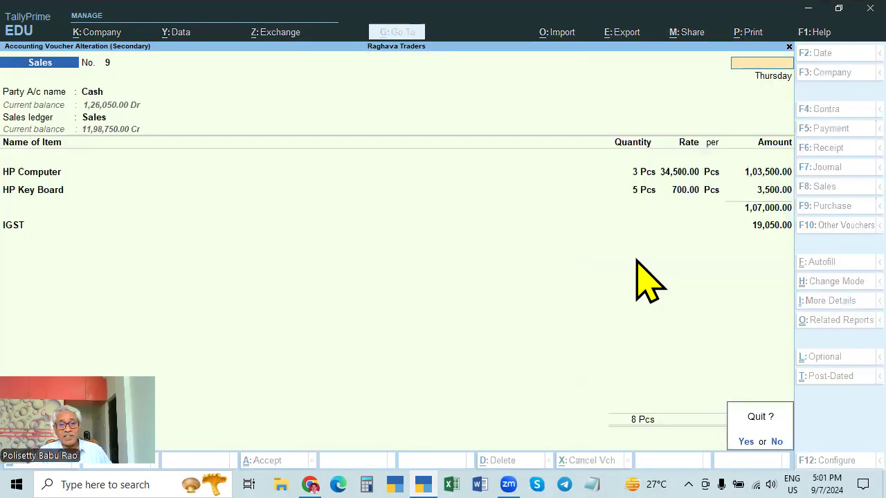
{"action": "key", "text": "y"}
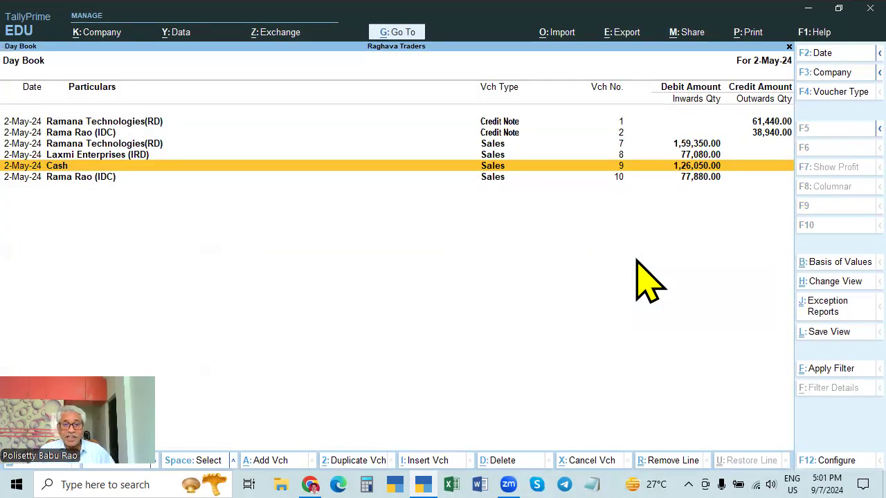
- Reopen the cash Sales voucher No. 9 to view its items, and leave it and the Day Book without changes
{"action": "key", "text": "Return"}
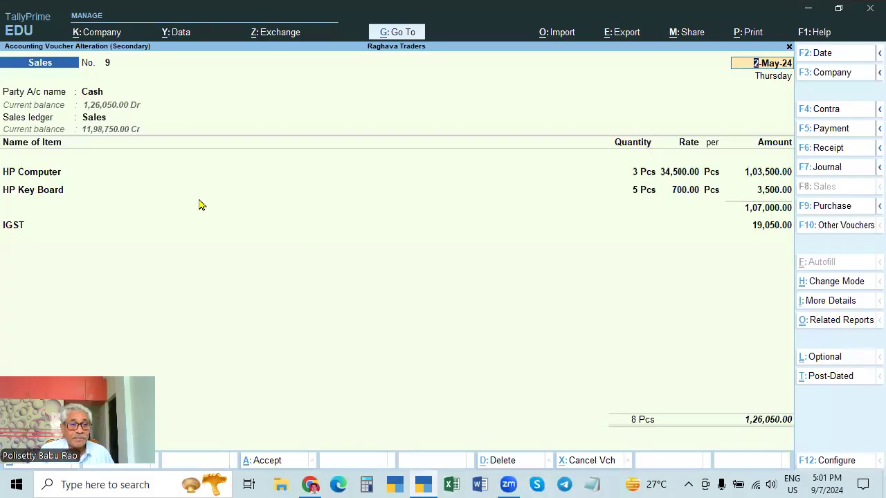
{"action": "key", "text": "Escape"}
{"action": "key", "text": "Escape"}
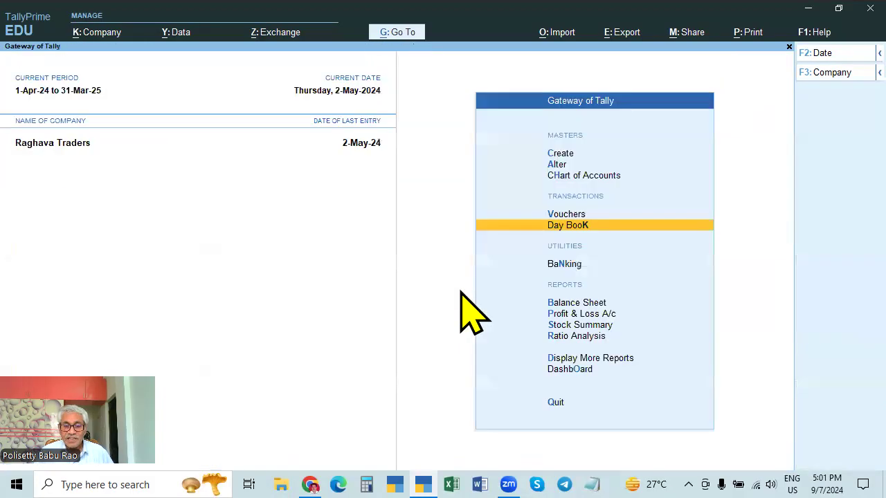
- Start a new Credit Note voucher with Cash as the party account
{"action": "key", "text": "Up"}
{"action": "key", "text": "Return"}
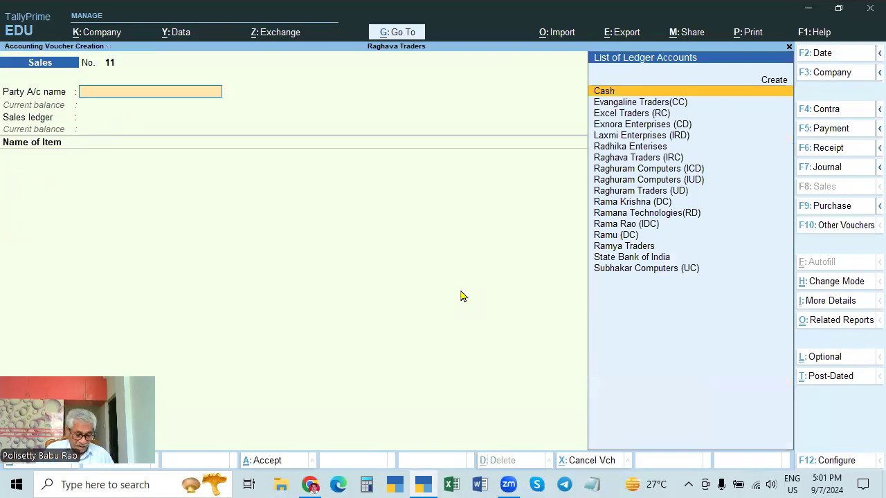
{"action": "key", "text": "alt"}
{"action": "key", "text": "alt+F6"}
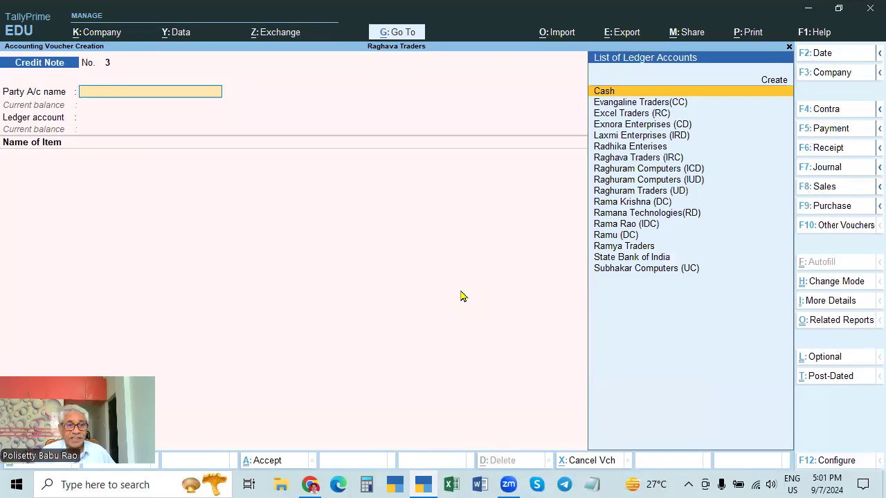
{"action": "key", "text": "Return"}
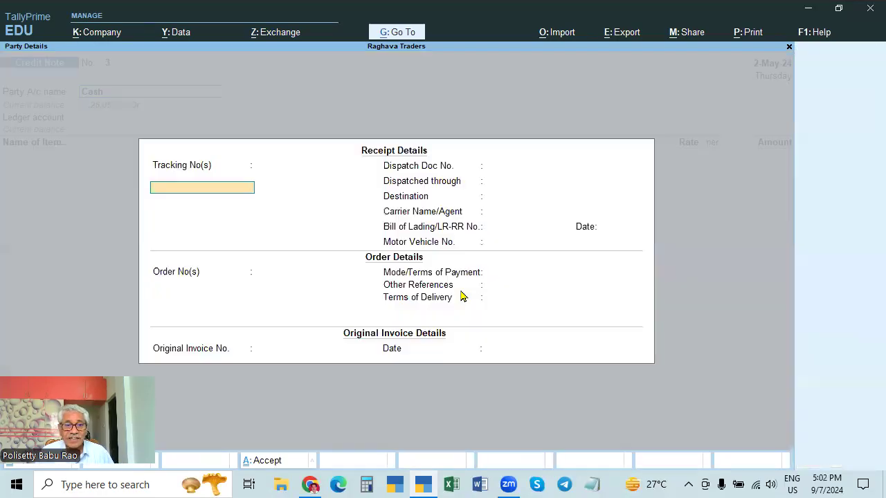
- Leave the credit note's receipt details blank and set the mode/terms of payment to CASH
{"action": "key", "text": "Return"}
{"action": "key", "text": "Return"}
{"action": "key", "text": "Return"}
{"action": "key", "text": "Return"}
{"action": "key", "text": "Return"}
{"action": "key", "text": "Return"}
{"action": "key", "text": "Return"}
{"action": "key", "text": "Return"}
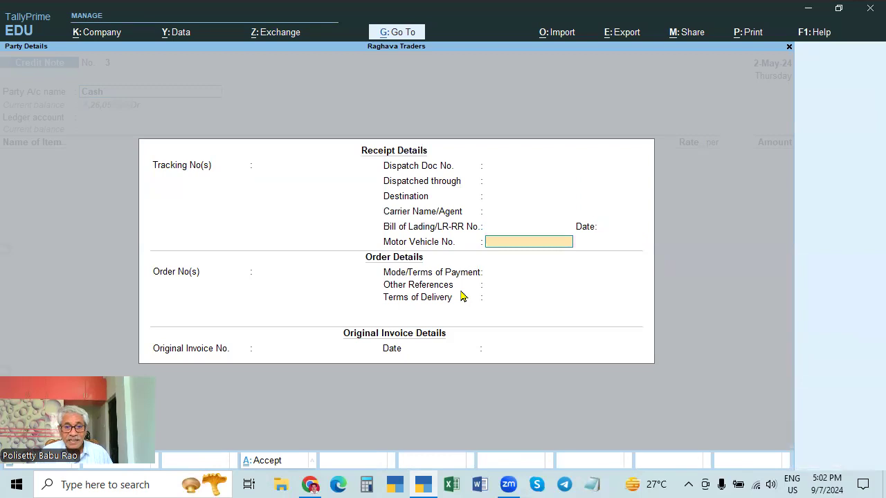
{"action": "key", "text": "Return"}
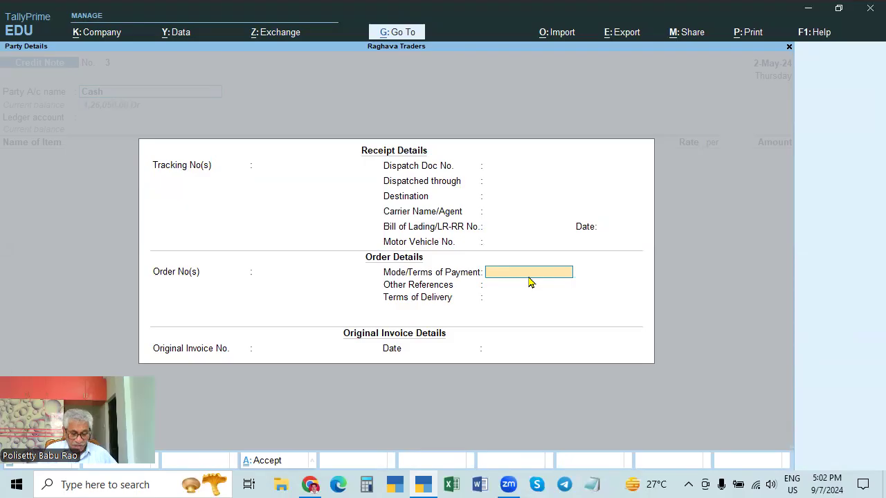
{"action": "type", "text": "CASH"}
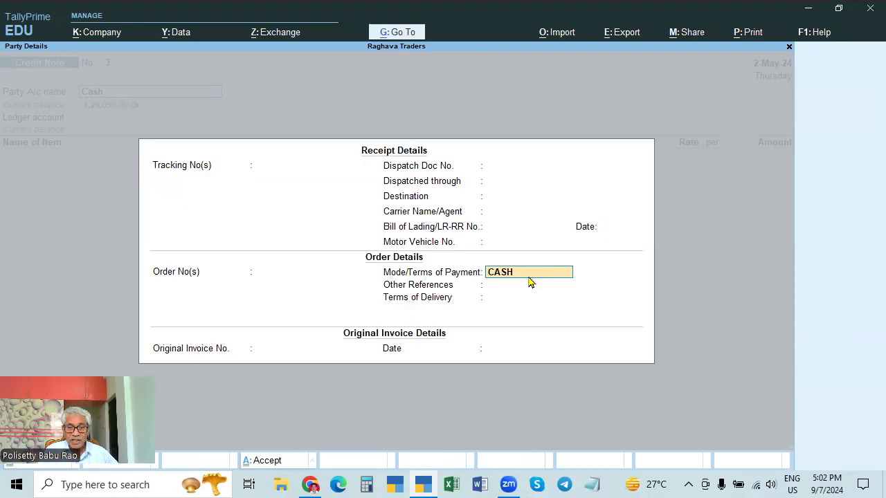
{"action": "key", "text": "Return"}
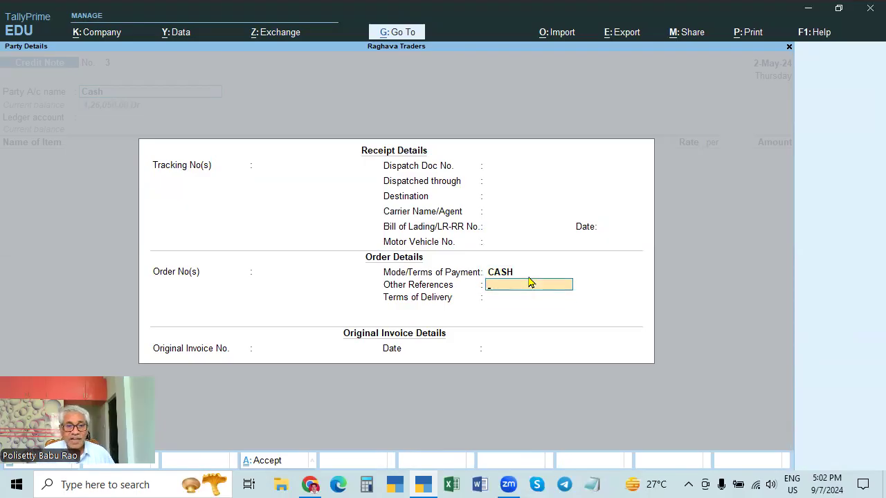
{"action": "key", "text": "Return"}
{"action": "key", "text": "Return"}
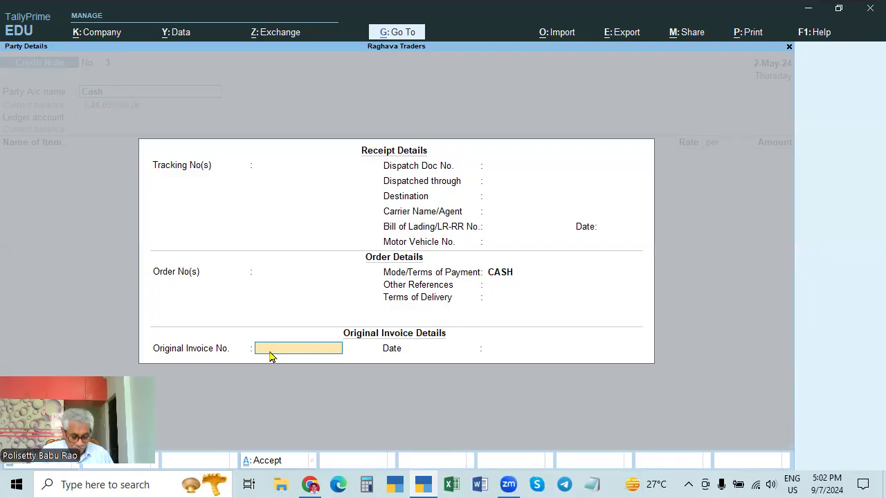
- Look up the cash Sales voucher No. 9 in the Day Book and return to the credit note's original invoice details
{"action": "key", "text": "alt+g"}
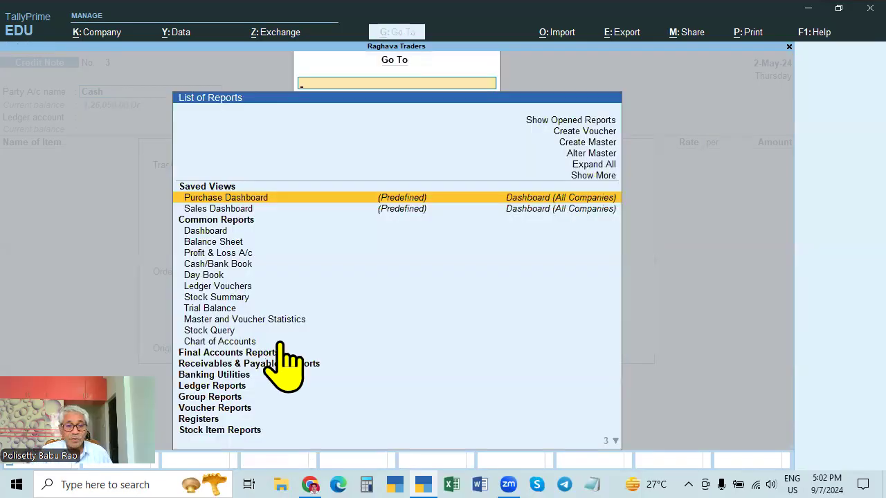
{"action": "left_click", "coordinate": [208, 282]}
{"action": "key", "text": "Down"}
{"action": "key", "text": "Down"}
{"action": "key", "text": "Down"}
{"action": "key", "text": "Down"}
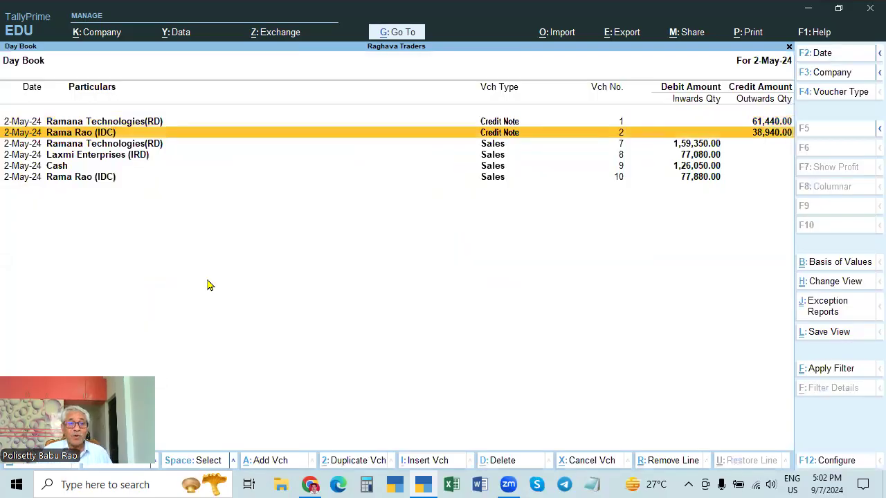
{"action": "key", "text": "Return"}
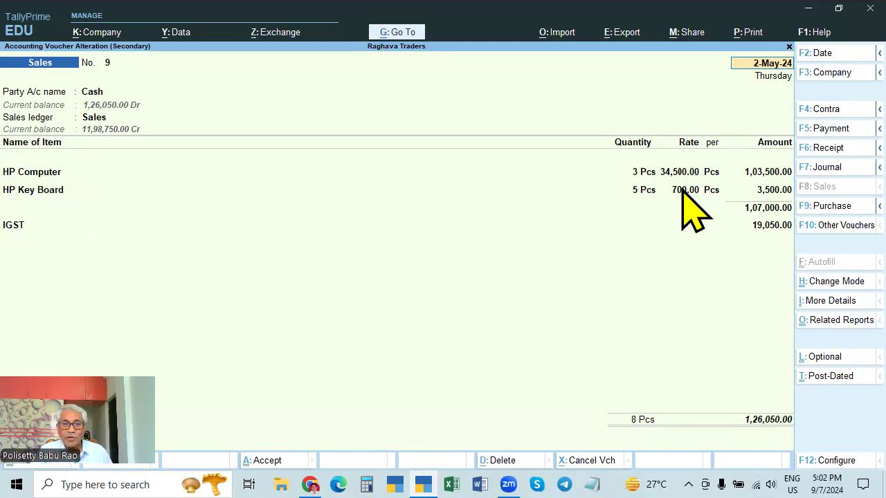
{"action": "key", "text": "Escape"}
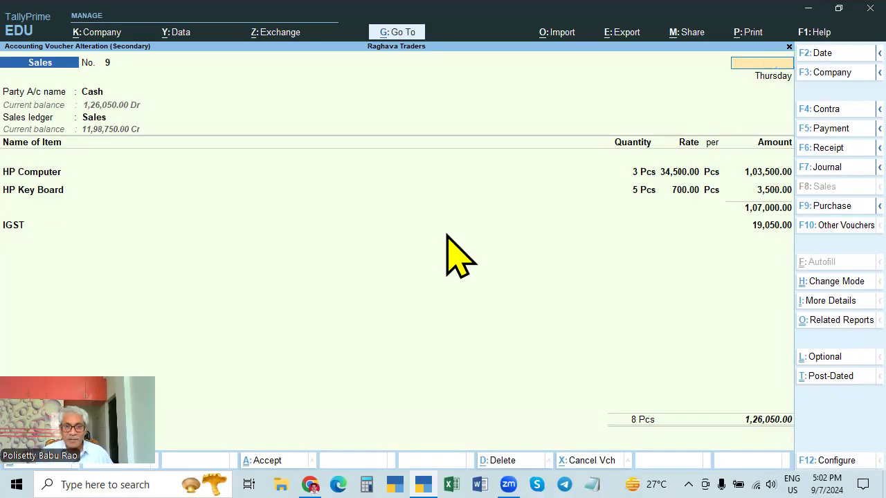
{"action": "key", "text": "Escape"}
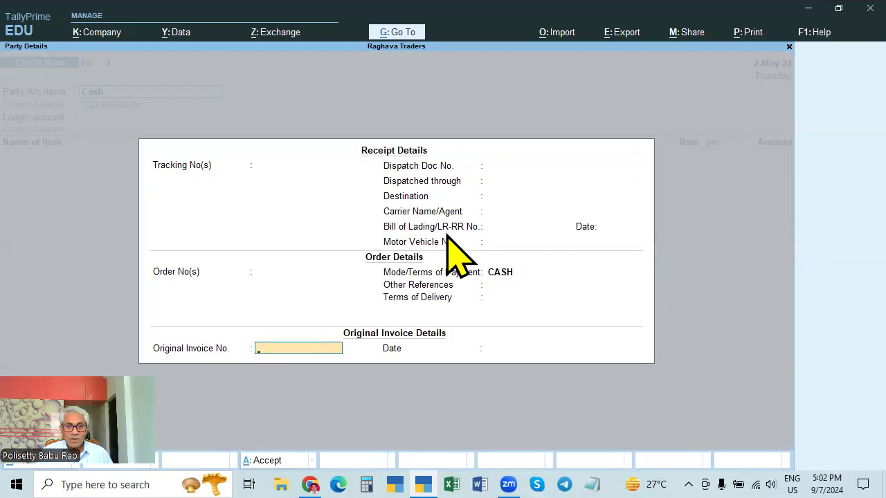
- Enter 9 as the original invoice number and 2-May-24 as its date
{"action": "key", "text": "Return"}
{"action": "type", "text": "2.5"}
{"action": "key", "text": "Return"}
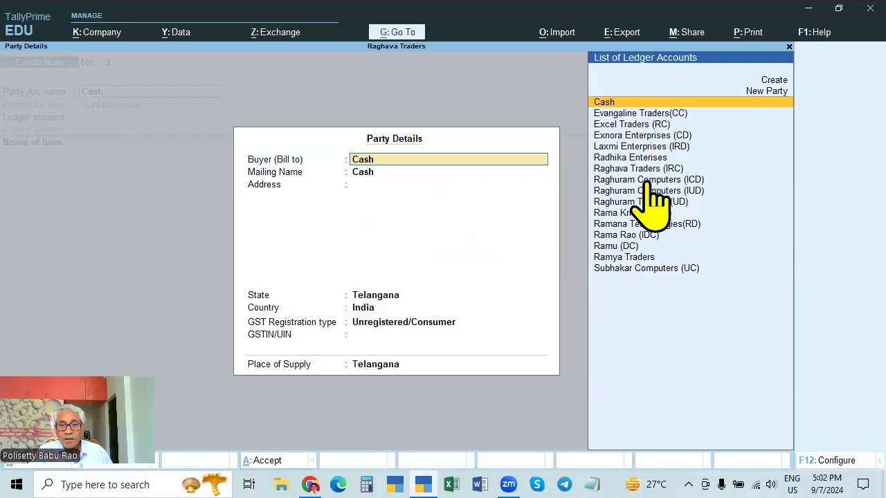
- Back out of the buyer details and go through the credit note's receipt details again to the original invoice number
{"action": "key", "text": "Escape"}
{"action": "key", "text": "Escape"}
{"action": "key", "text": "Return"}
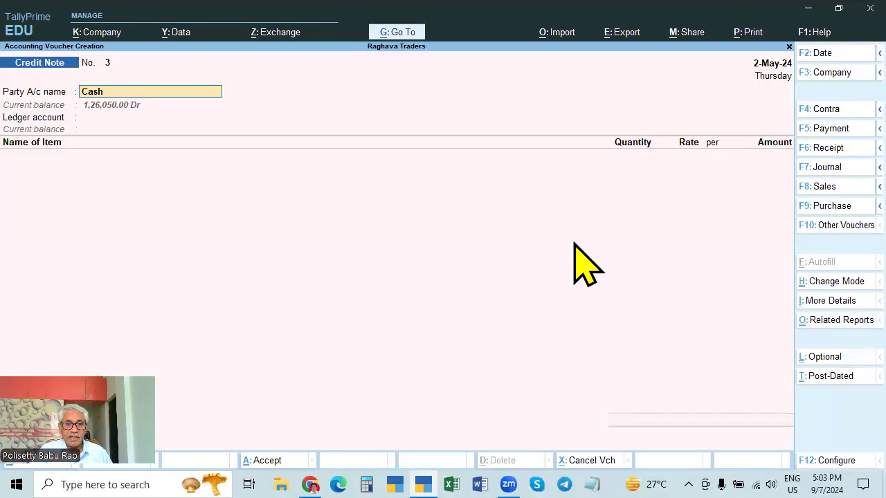
{"action": "key", "text": "Return"}
{"action": "key", "text": "Return"}
{"action": "key", "text": "Return"}
{"action": "key", "text": "Return"}
{"action": "key", "text": "Return"}
{"action": "key", "text": "Return"}
{"action": "key", "text": "Return"}
{"action": "key", "text": "Return"}
{"action": "key", "text": "Return"}
{"action": "key", "text": "Return"}
{"action": "key", "text": "Return"}
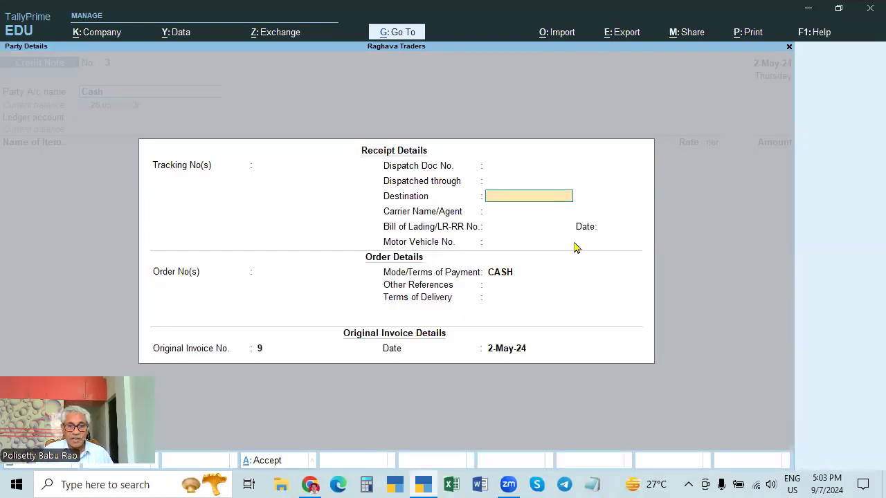
{"action": "key", "text": "Return"}
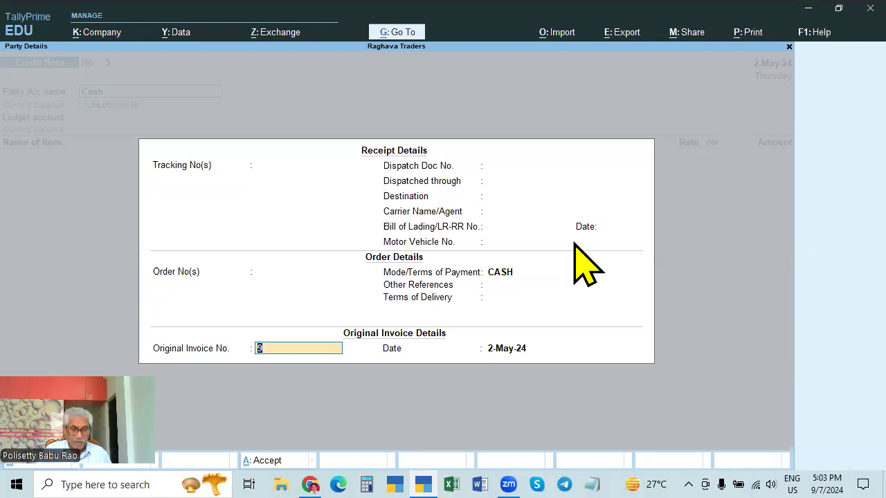
- Check the buyer and consignee details of the cash Sales voucher No. 9 from the Day Book, and quit without saving
{"action": "key", "text": "alt+g"}
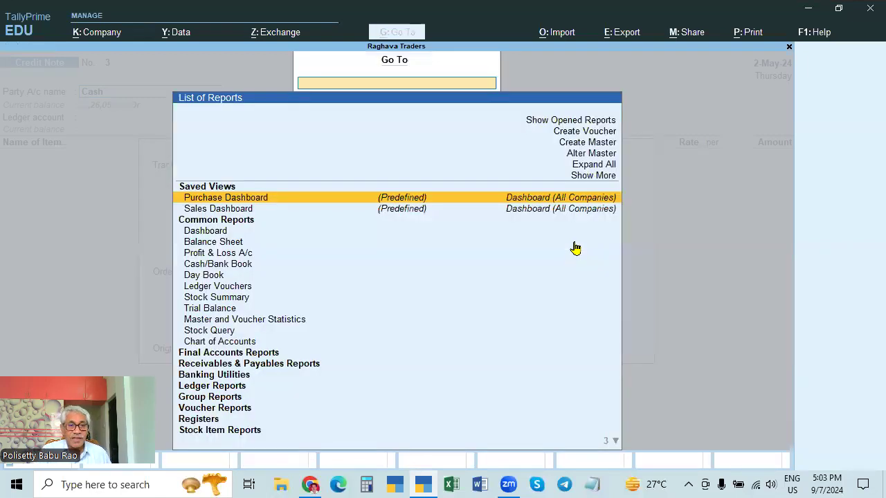
{"action": "left_click", "coordinate": [217, 279]}
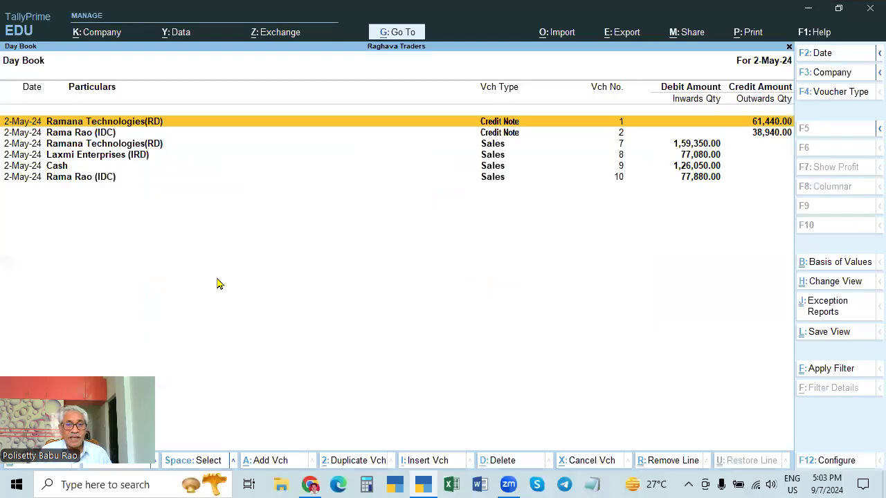
{"action": "left_click", "coordinate": [61, 169]}
{"action": "left_click", "coordinate": [61, 168]}
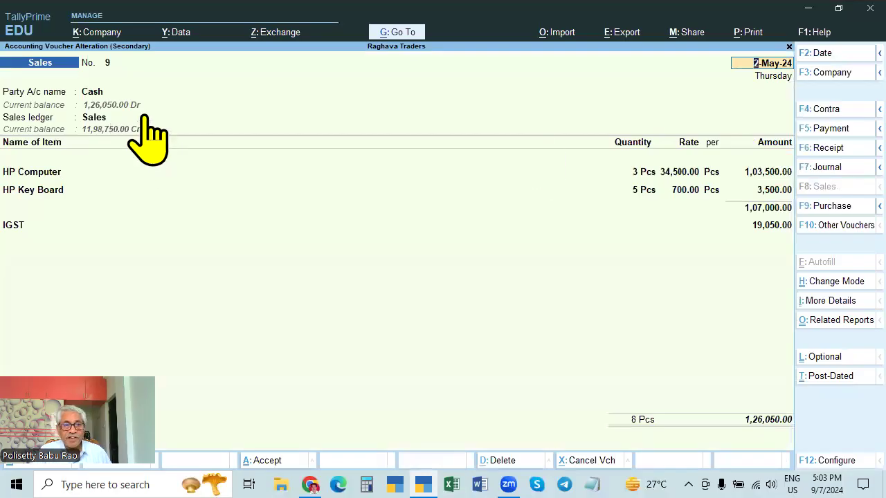
{"action": "left_click", "coordinate": [90, 102]}
{"action": "key", "text": "Return"}
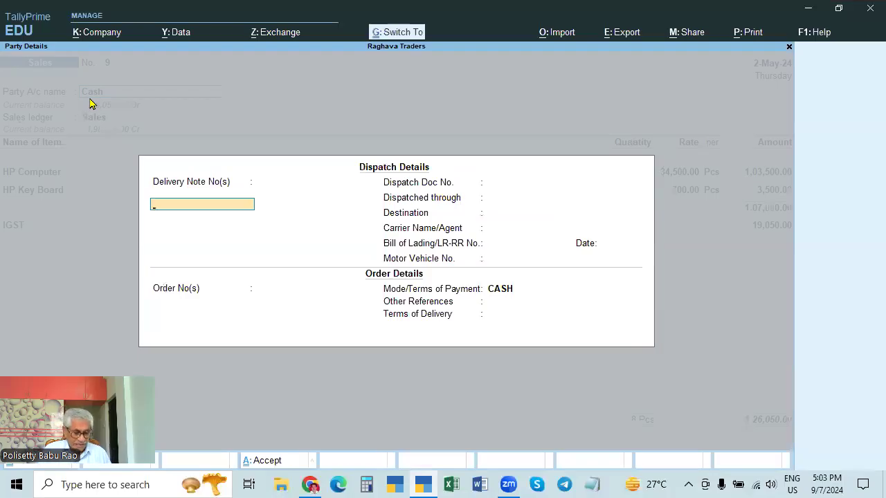
{"action": "key", "text": "ctrl+a"}
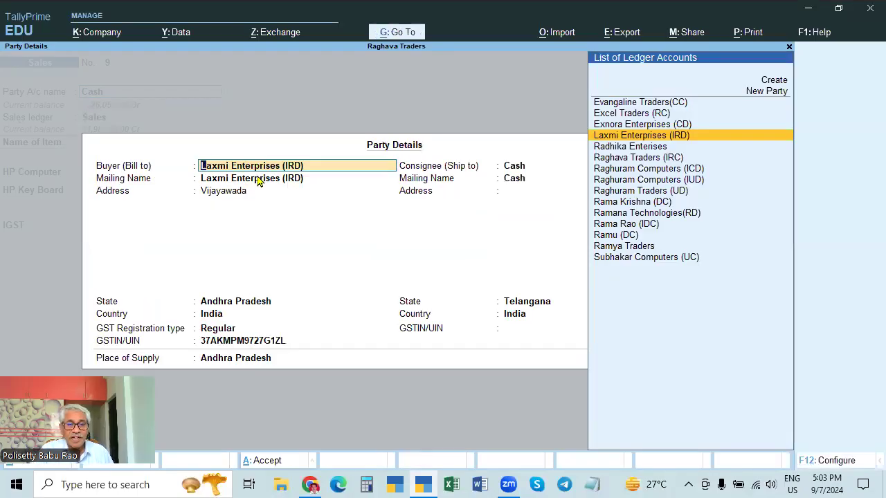
{"action": "key", "text": "BackSpace"}
{"action": "key", "text": "Escape"}
{"action": "key", "text": "y"}
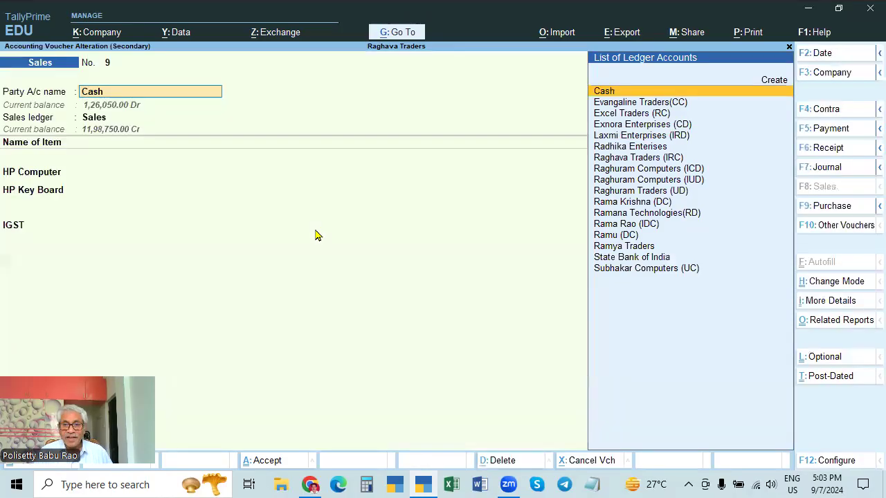
{"action": "key", "text": "Escape"}
{"action": "key", "text": "y"}
{"action": "key", "text": "Escape"}
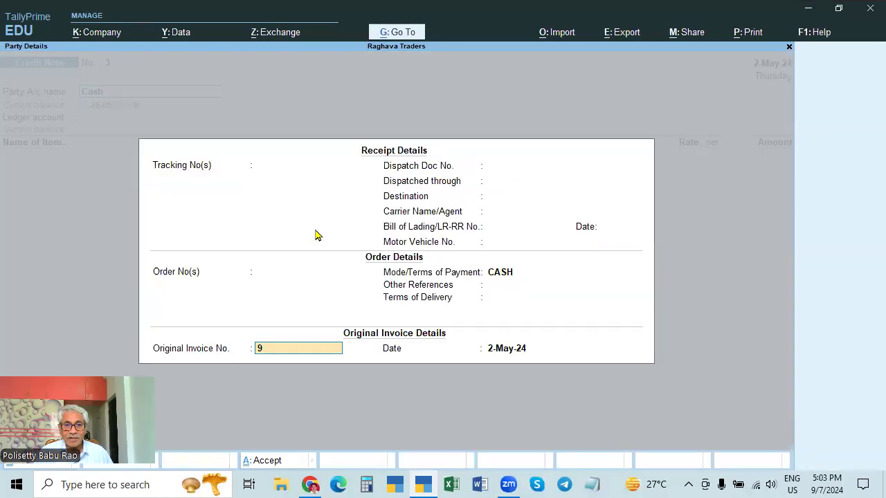
- Keep the original invoice details and choose Laxmi Enterprises (IRD) as the credit note's buyer
{"action": "key", "text": "Return"}
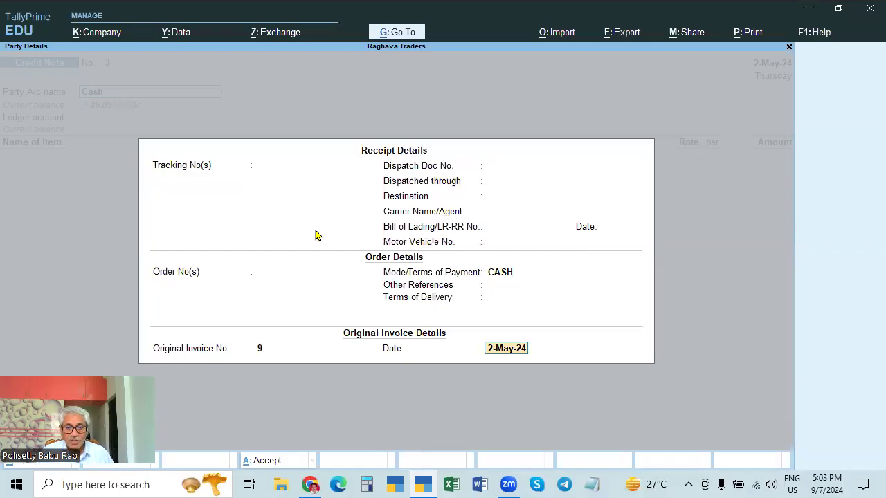
{"action": "key", "text": "Return"}
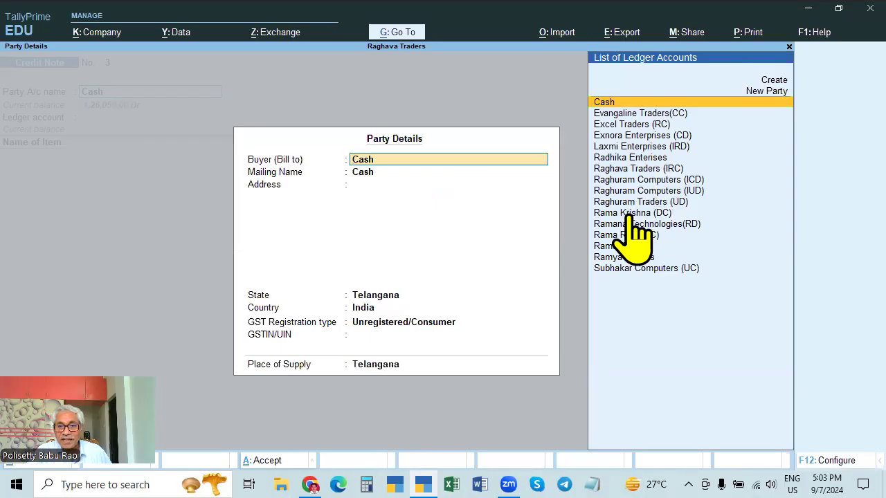
{"action": "left_click", "coordinate": [628, 147]}
{"action": "key", "text": "Return"}
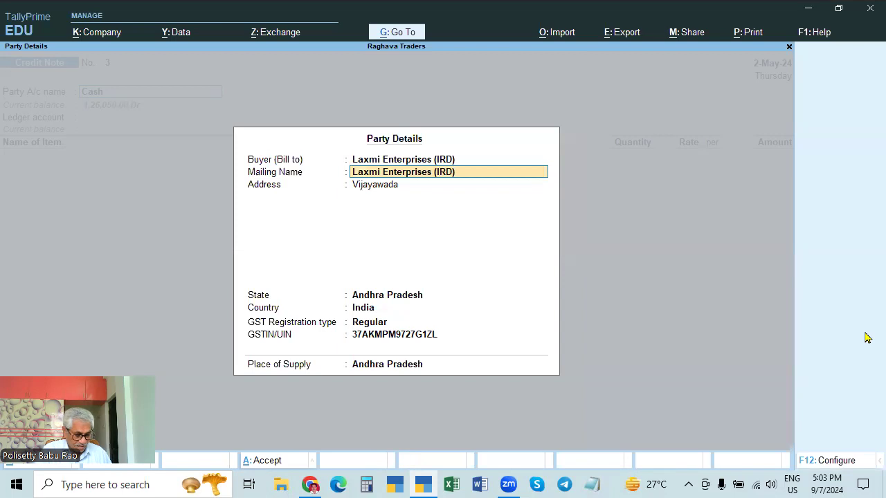
- Reopen the credit note's party details and accept the Laxmi Enterprises (IRD) buyer details with Andhra Pradesh as the state
{"action": "key", "text": "Escape"}
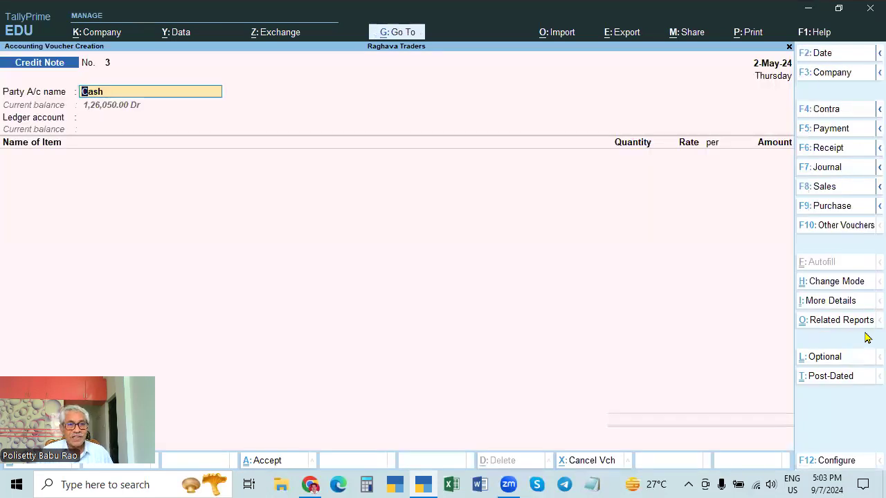
{"action": "key", "text": "Return"}
{"action": "key", "text": "Escape"}
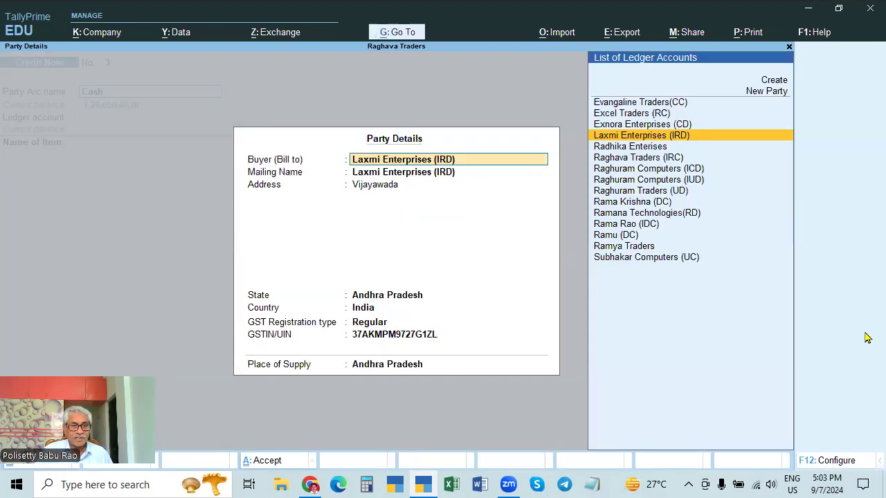
{"action": "key", "text": "Return"}
{"action": "key", "text": "Return"}
{"action": "key", "text": "Return"}
{"action": "key", "text": "Return"}
{"action": "key", "text": "Return"}
{"action": "key", "text": "Return"}
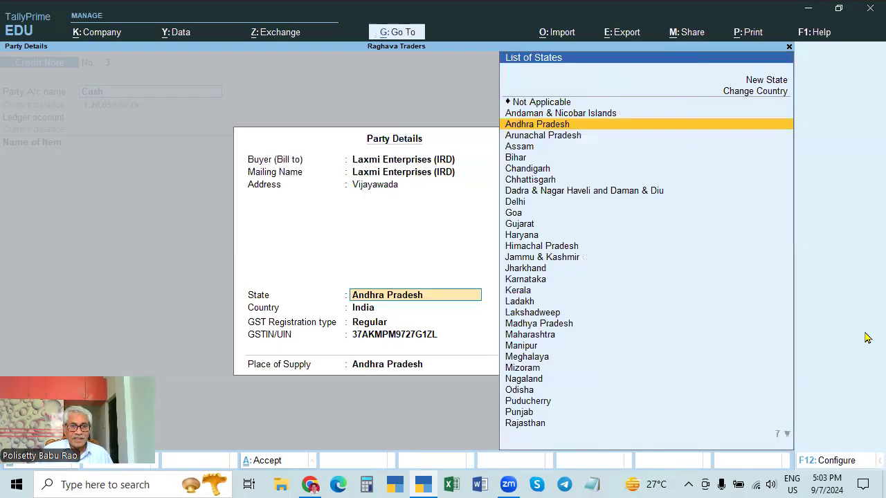
- Choose Sales Returns as the credit note's ledger account and enter 1 HP Computer at the 34,500.00 rate
{"action": "key", "text": "Down"}
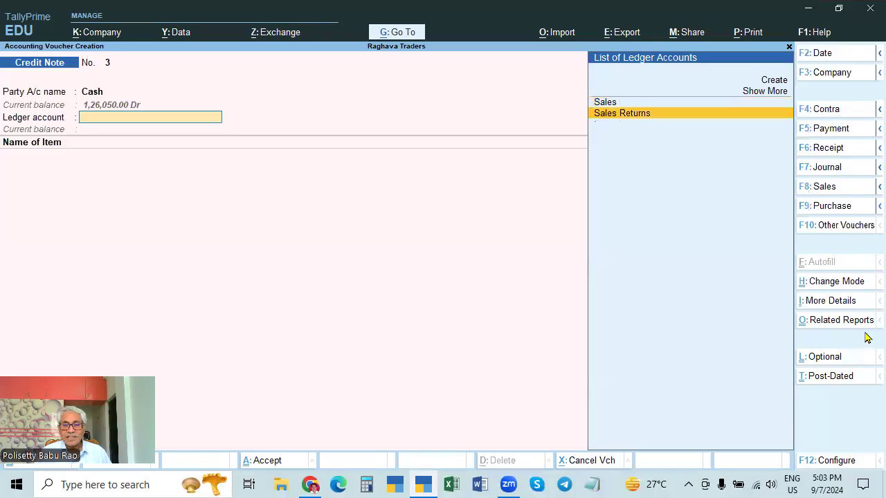
{"action": "key", "text": "Return"}
{"action": "key", "text": "Down"}
{"action": "key", "text": "Down"}
{"action": "key", "text": "Down"}
{"action": "key", "text": "Down"}
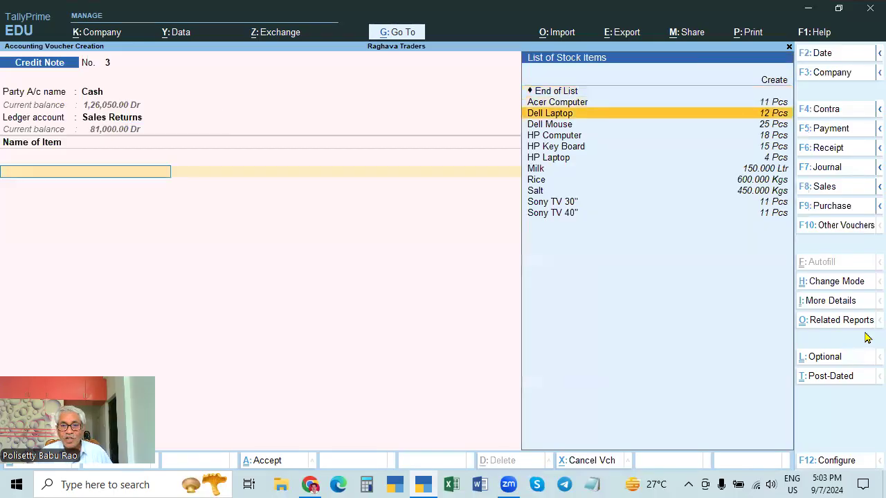
{"action": "key", "text": "Return"}
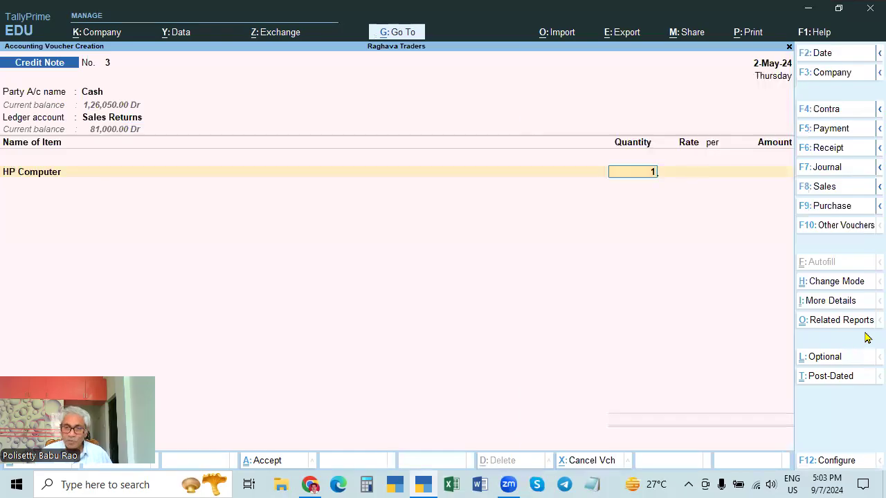
{"action": "type", "text": "1"}
{"action": "key", "text": "Return"}
{"action": "key", "text": "Return"}
{"action": "key", "text": "Return"}
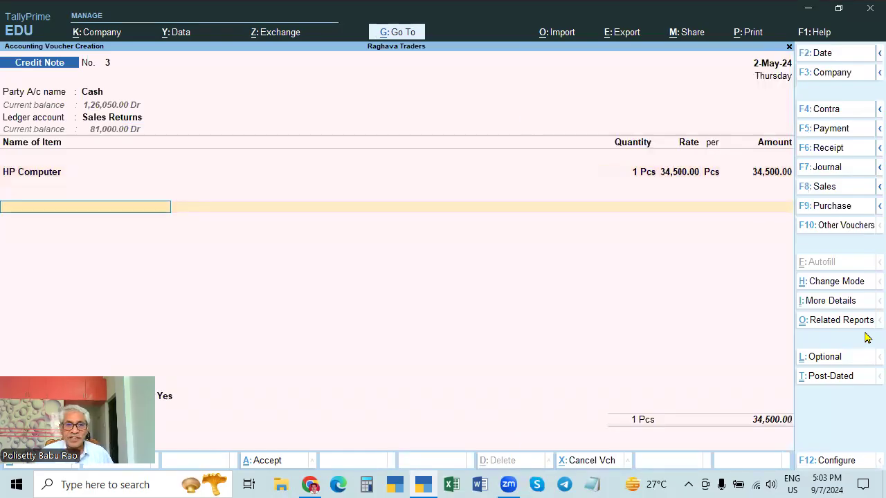
- Recheck the buyer details behind the credit note's Cash party account and back out of them
{"action": "left_click", "coordinate": [102, 95]}
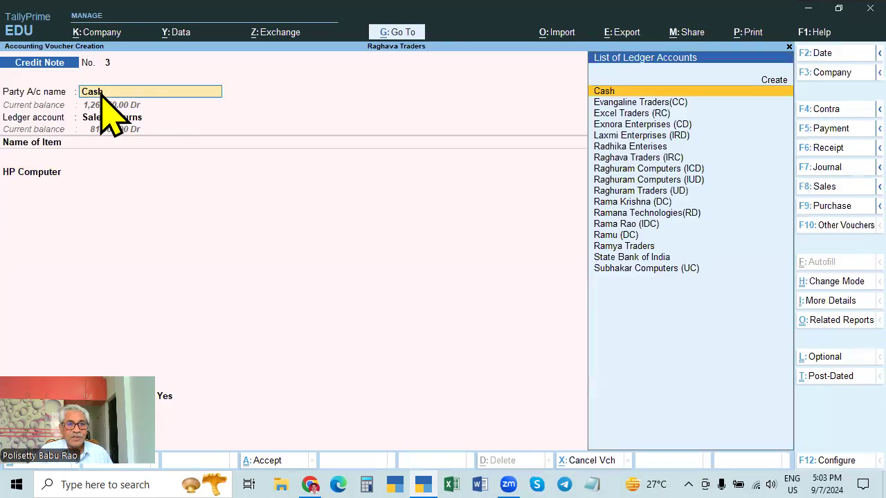
{"action": "key", "text": "Return"}
{"action": "key", "text": "ctrl+a"}
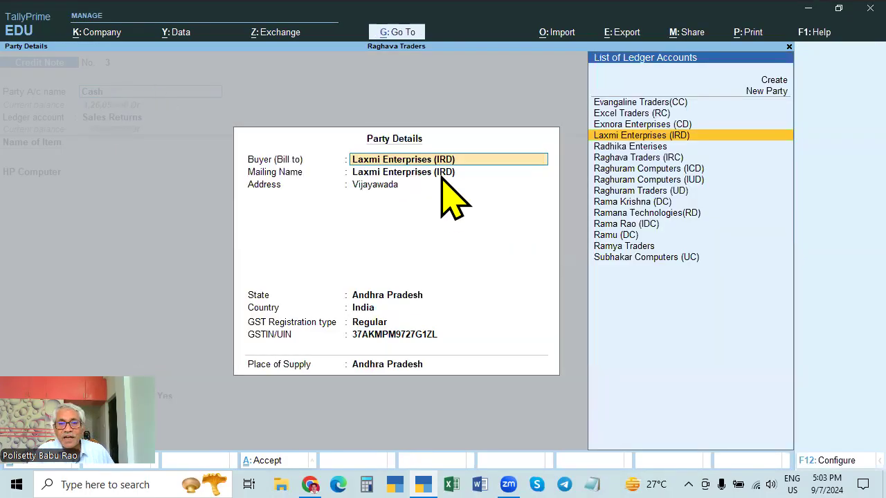
{"action": "key", "text": "Escape"}
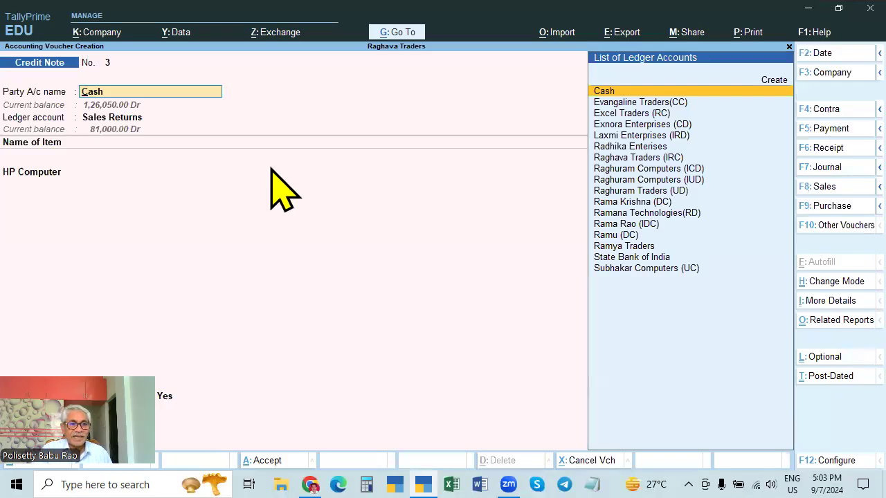
- Go back through the HP Computer line, add the IGST ledger below it, and end the ledger list
{"action": "left_click", "coordinate": [49, 174]}
{"action": "key", "text": "Return"}
{"action": "key", "text": "Return"}
{"action": "key", "text": "Return"}
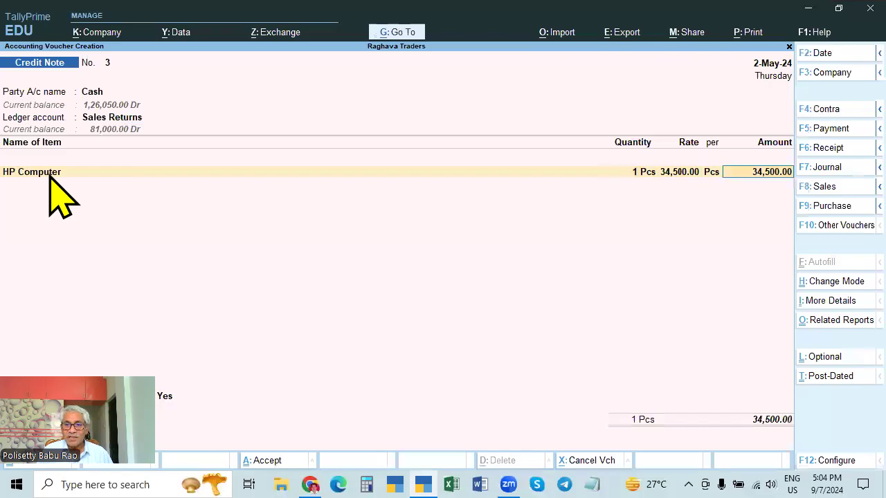
{"action": "key", "text": "Return"}
{"action": "type", "text": "I"}
{"action": "key", "text": "Return"}
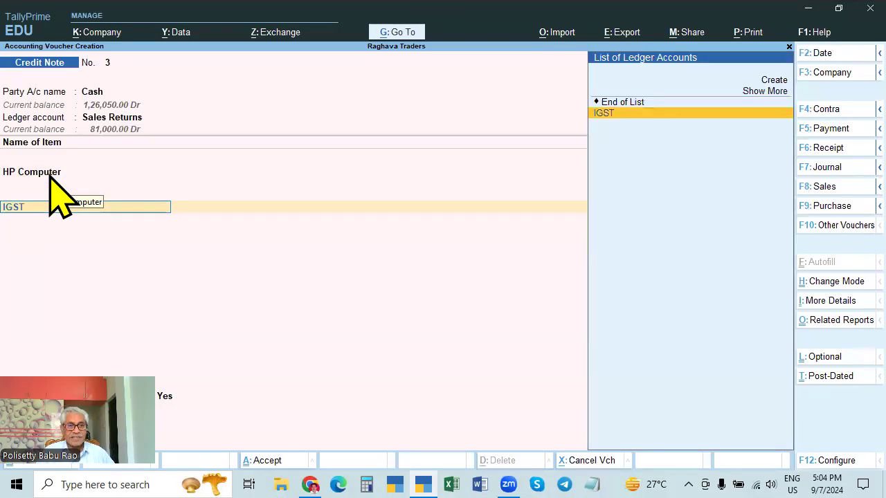
{"action": "key", "text": "Return"}
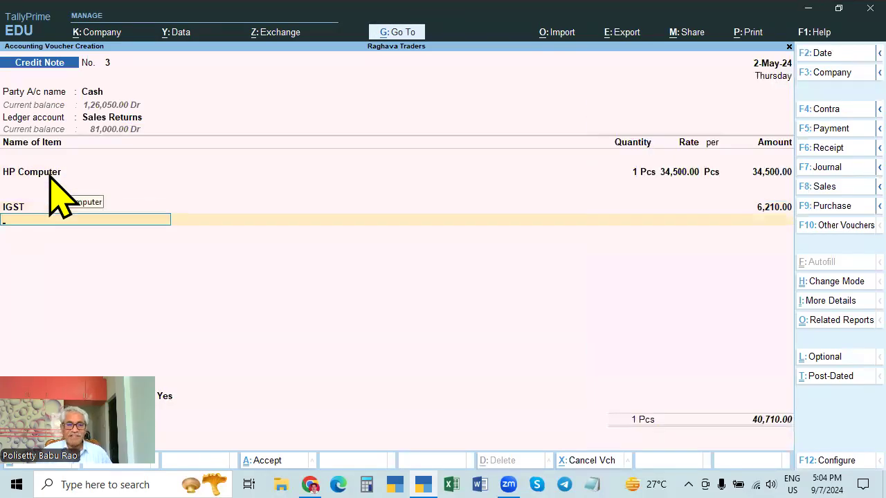
{"action": "key", "text": "Return"}
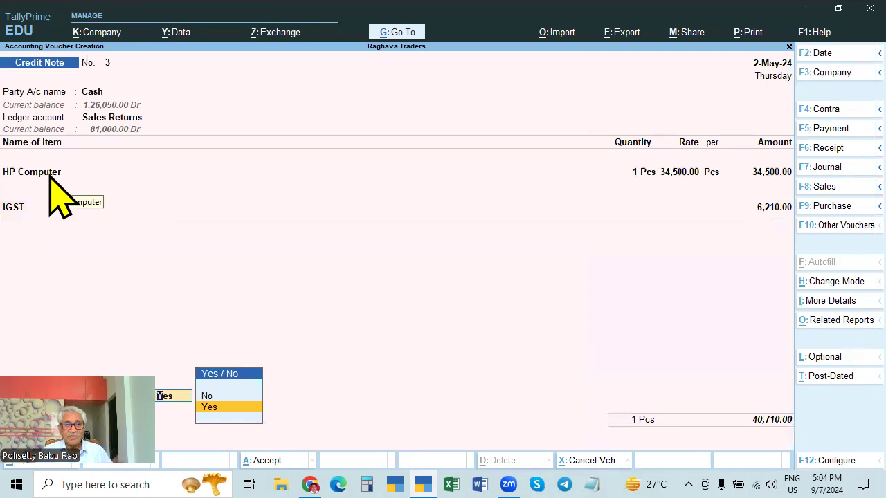
- Provide the GST details with reason 01-Sales Return and buyer's debit note No. 956 dated 2.5, and save the credit note
{"action": "key", "text": "Return"}
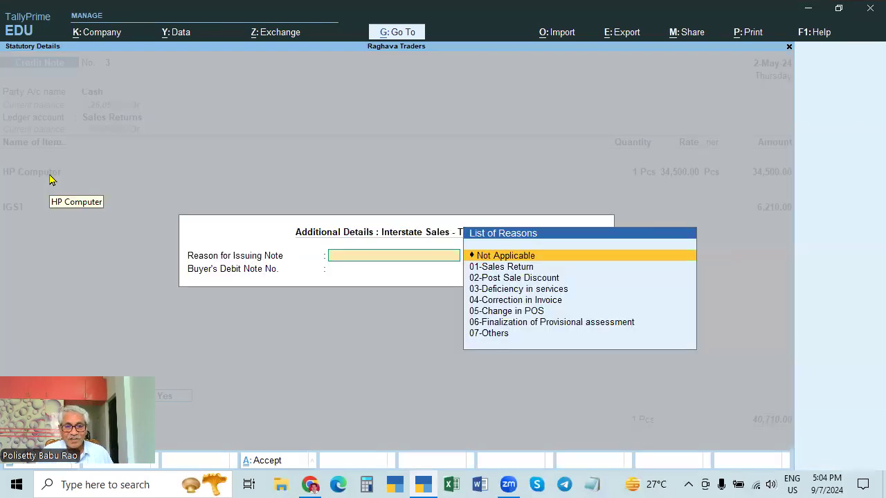
{"action": "key", "text": "Down"}
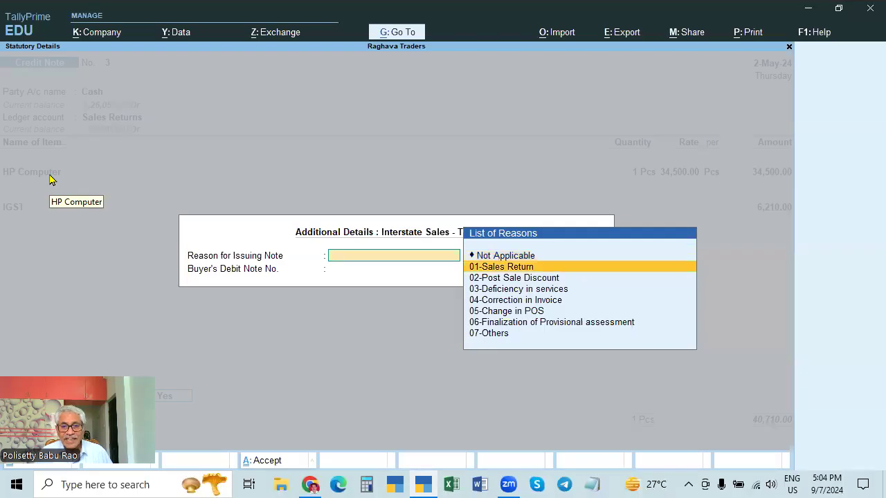
{"action": "key", "text": "Return"}
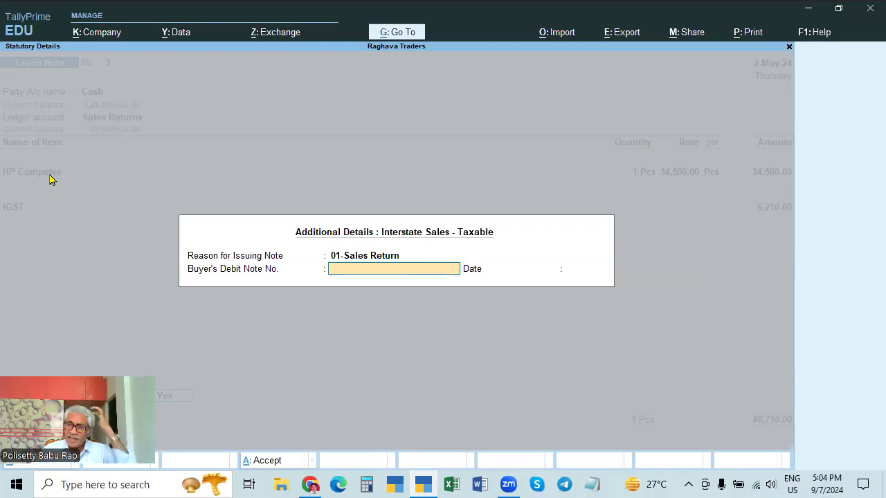
{"action": "type", "text": "956"}
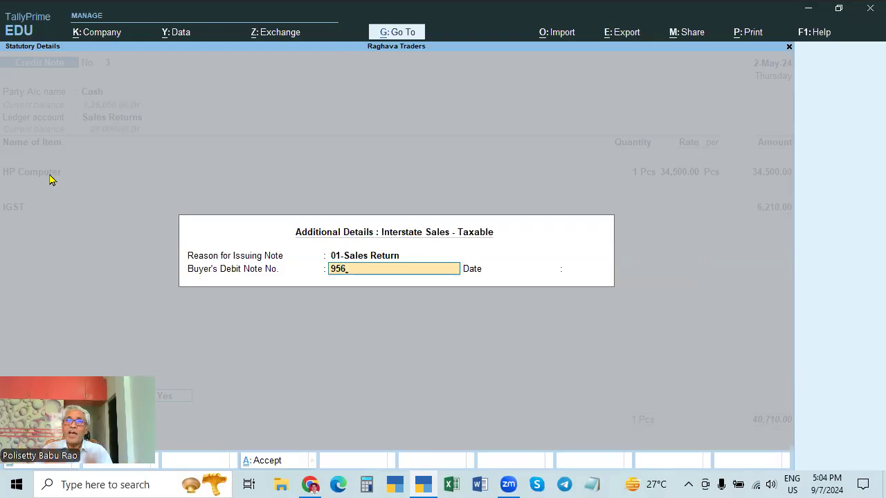
{"action": "key", "text": "Return"}
{"action": "type", "text": "2.5"}
{"action": "key", "text": "Return"}
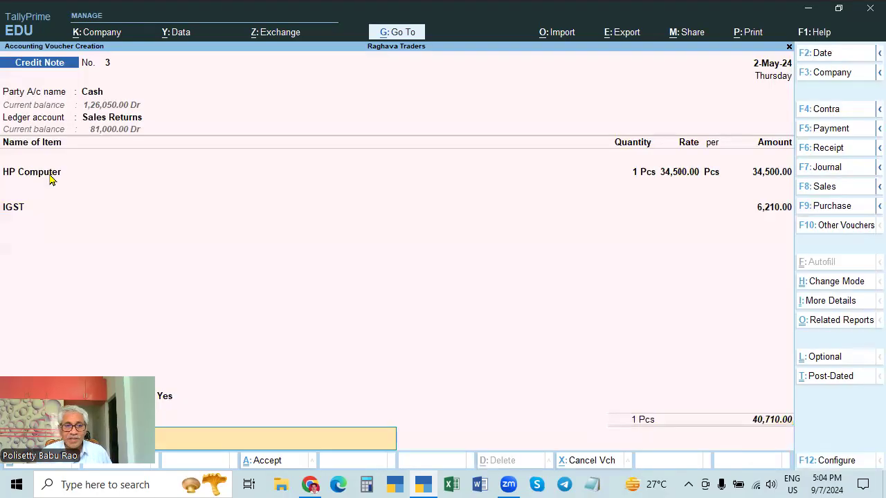
{"action": "key", "text": "Return"}
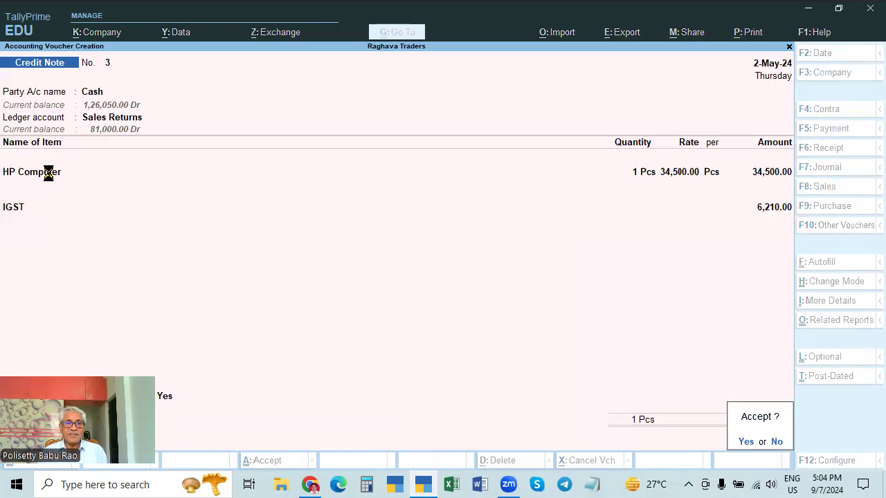
{"action": "key", "text": "Return"}
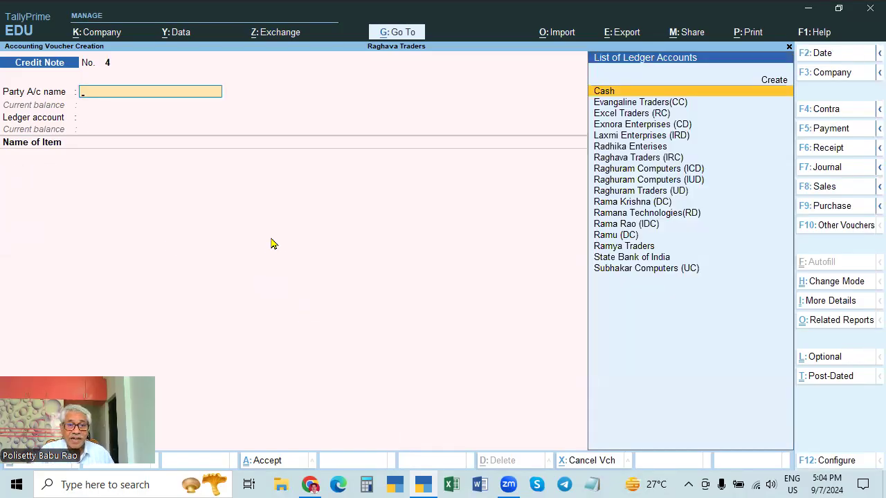
- Open the cash Sales voucher No. 9 from the Day Book to compare its items and IGST, and quit without saving
{"action": "key", "text": "Escape"}
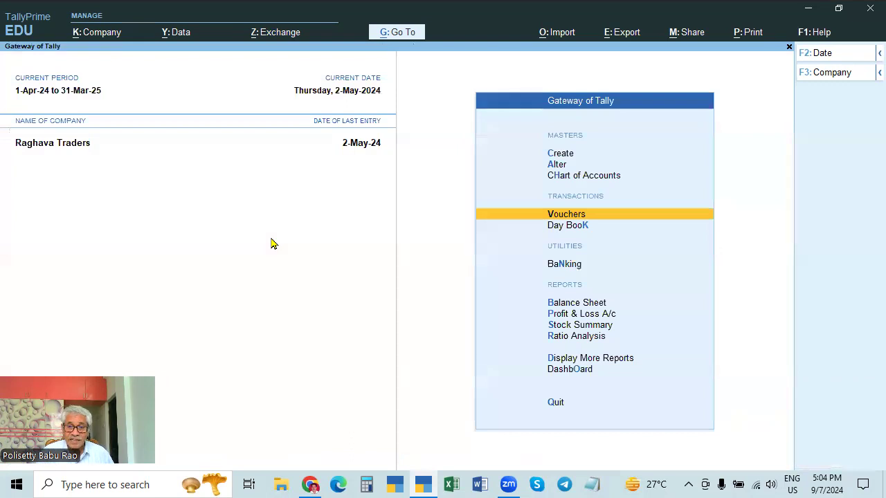
{"action": "key", "text": "k"}
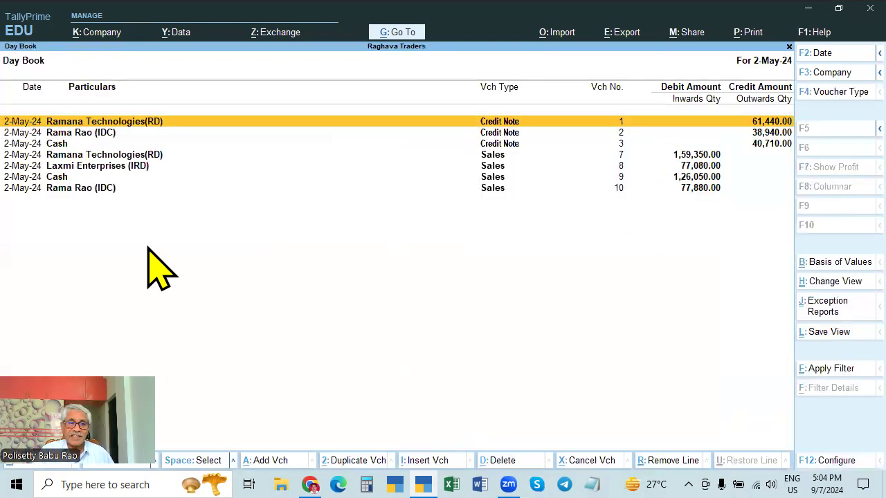
{"action": "left_click", "coordinate": [685, 178]}
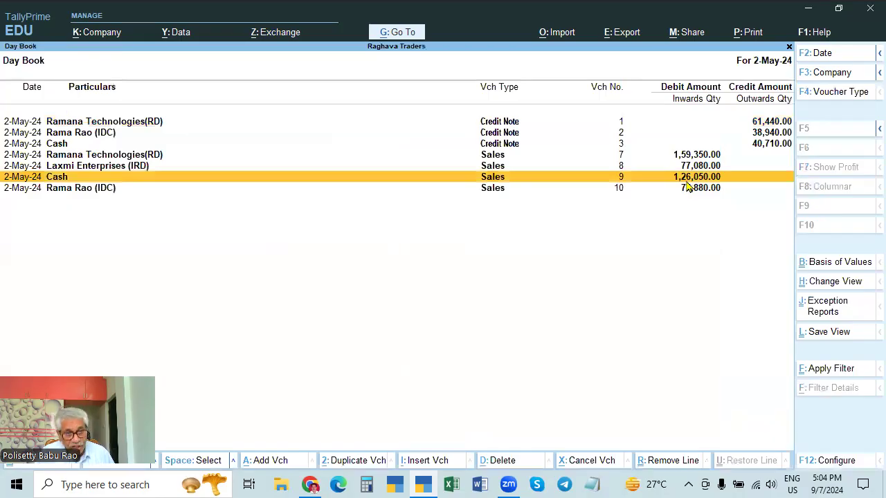
{"action": "left_click", "coordinate": [686, 183]}
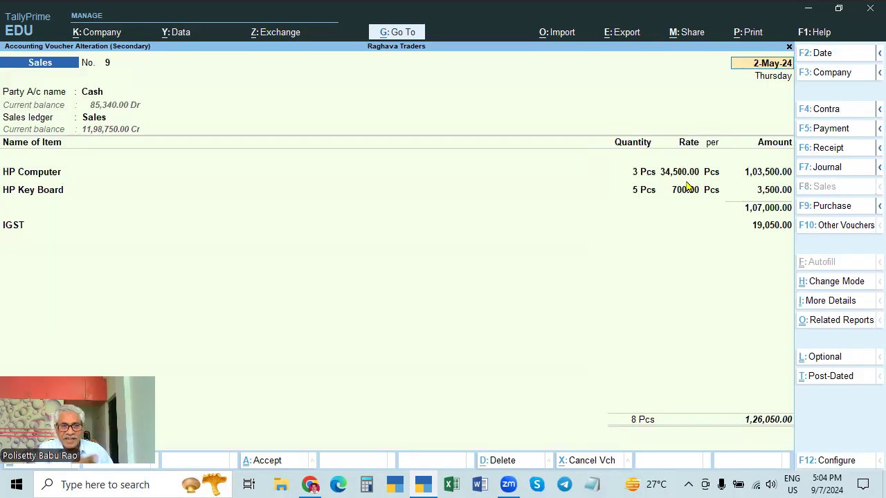
{"action": "key", "text": "Escape"}
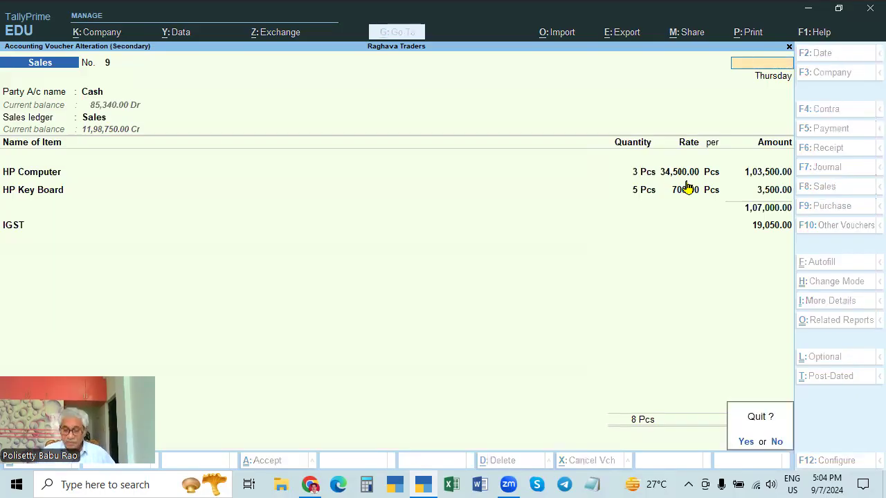
{"action": "key", "text": "y"}
- Open the cash Credit Note No. 3 from the Day Book and check its original invoice, buyer and consignee details
{"action": "key", "text": "Up"}
{"action": "key", "text": "Up"}
{"action": "key", "text": "Up"}
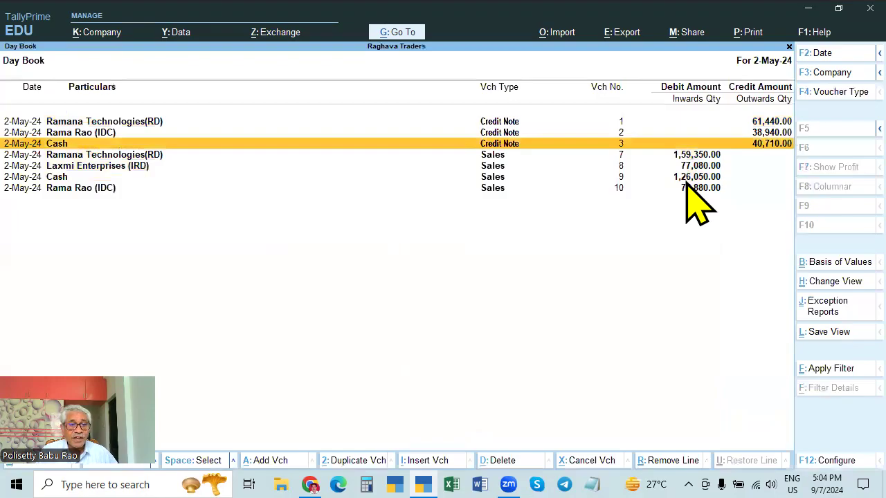
{"action": "key", "text": "Return"}
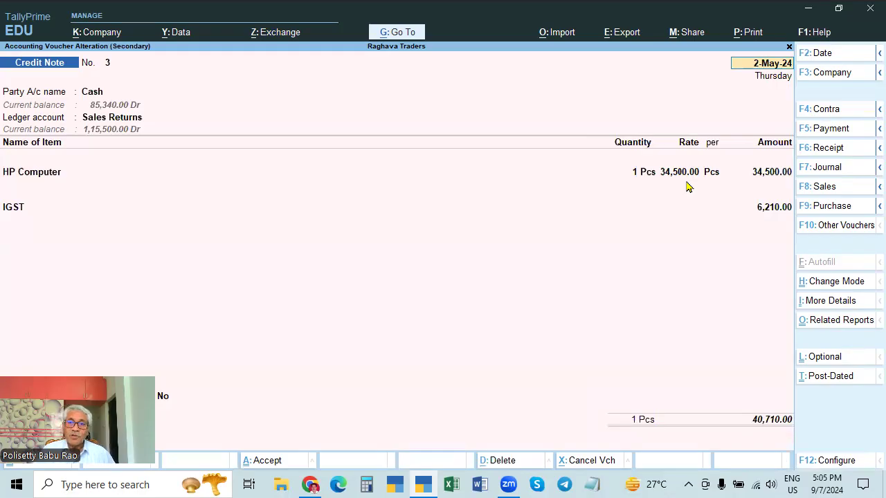
{"action": "key", "text": "Return"}
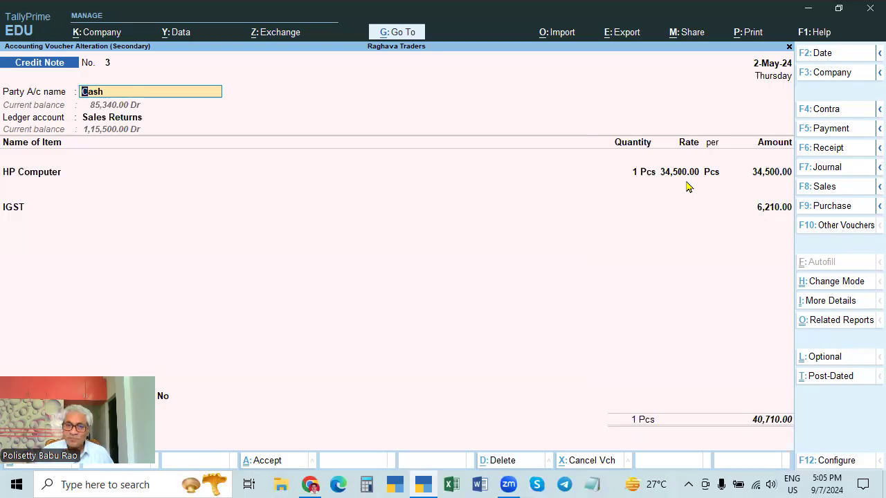
{"action": "key", "text": "Return"}
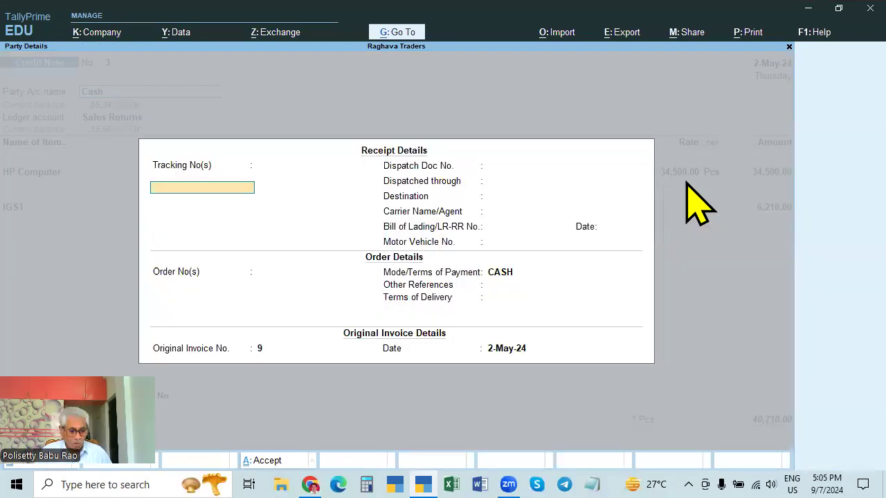
{"action": "key", "text": "ctrl+a"}
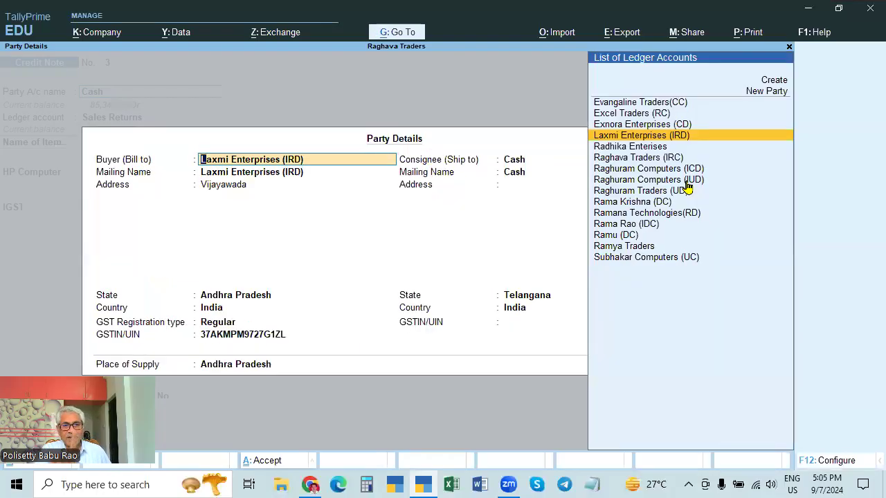
{"action": "key", "text": "BackSpace"}
{"action": "key", "text": "Escape"}
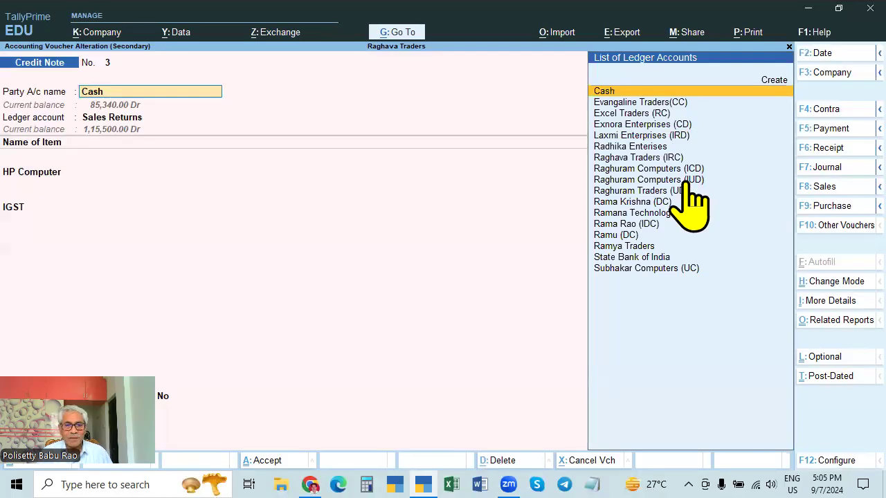
- Go through Credit Note No. 3's receipt and party details again and accept them as entered
{"action": "key", "text": "Return"}
{"action": "key", "text": "ctrl"}
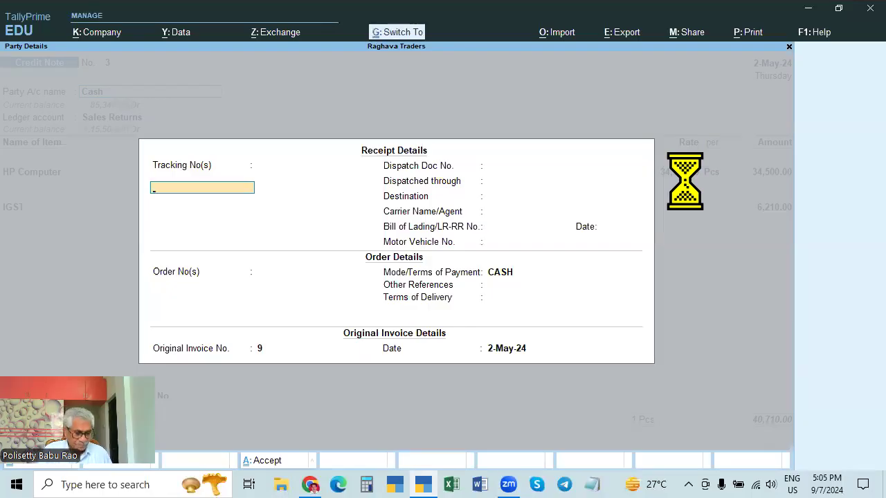
{"action": "key", "text": "ctrl+a"}
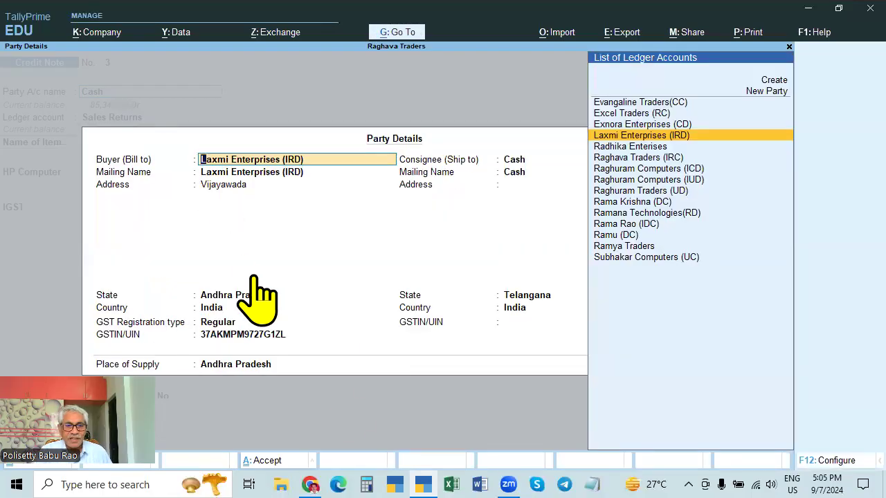
{"action": "key", "text": "ctrl+a"}
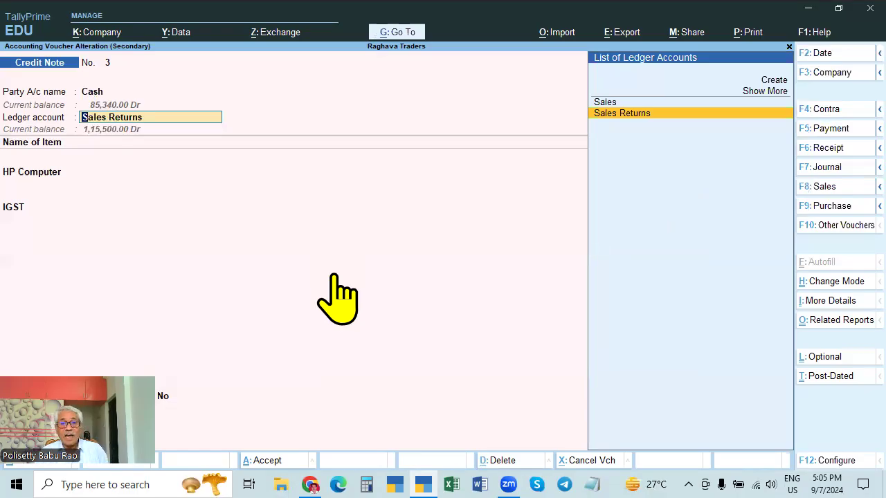
- Change Credit Note No. 3's party account to Laxmi Enterprises (IRD)
{"action": "left_click", "coordinate": [91, 94]}
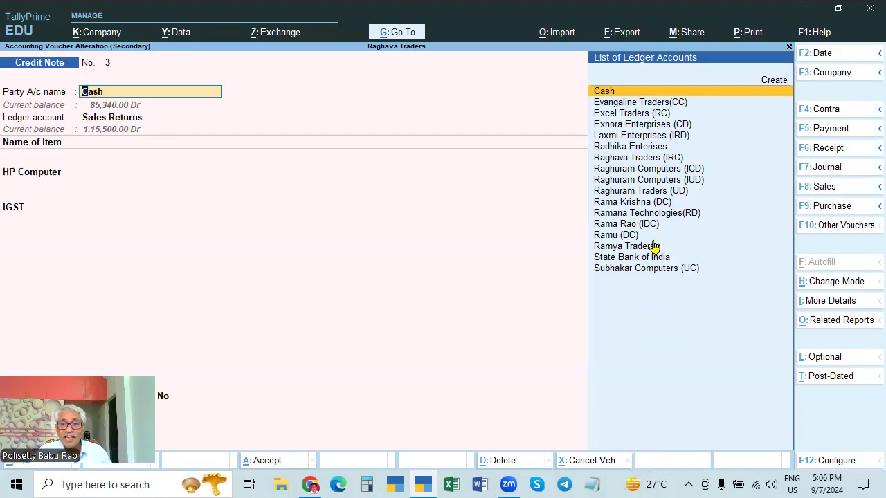
{"action": "left_click", "coordinate": [647, 136]}
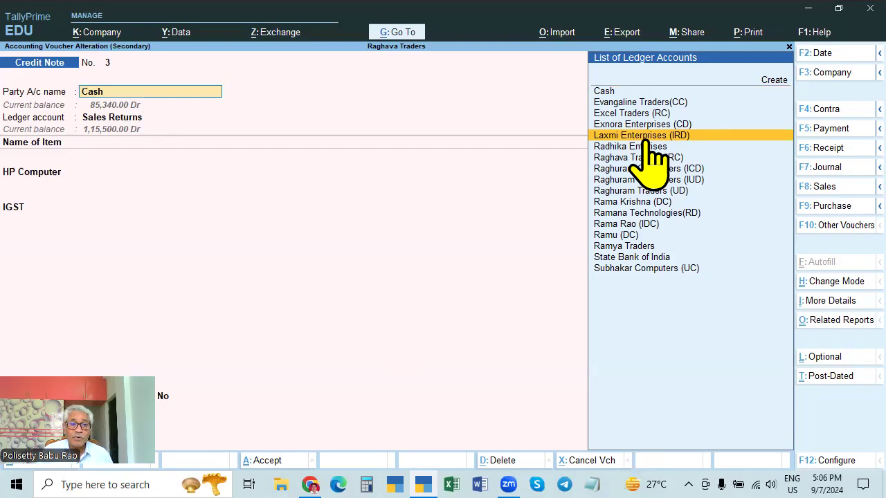
{"action": "left_click", "coordinate": [645, 138]}
{"action": "key", "text": "y"}
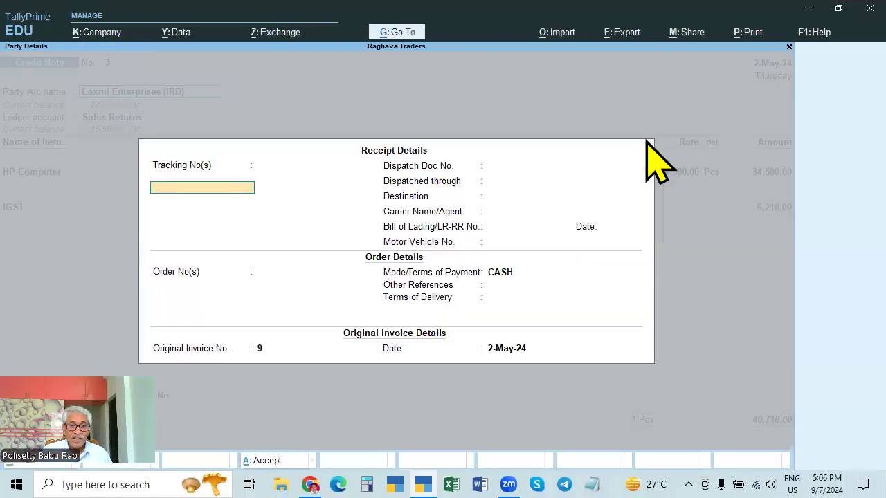
- Check Credit Note No. 3's receipt, order and party details with Laxmi Enterprises (IRD) as the party account
{"action": "key", "text": "ctrl+a"}
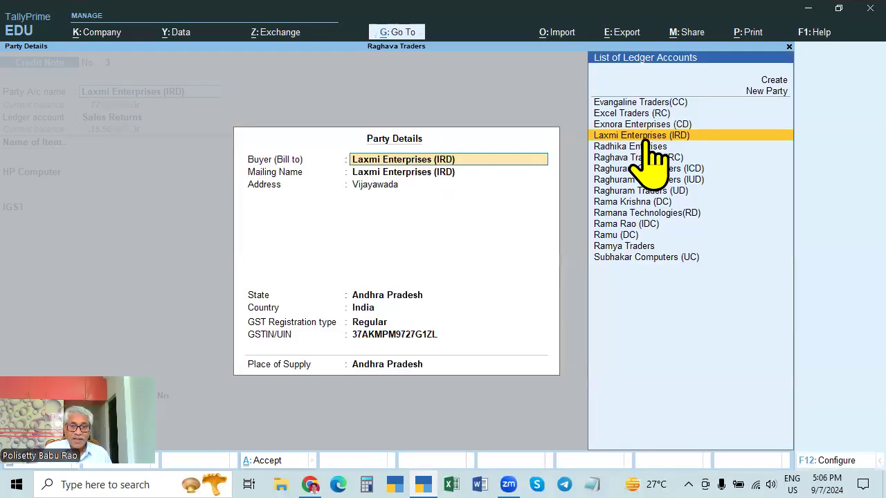
{"action": "key", "text": "ctrl+a"}
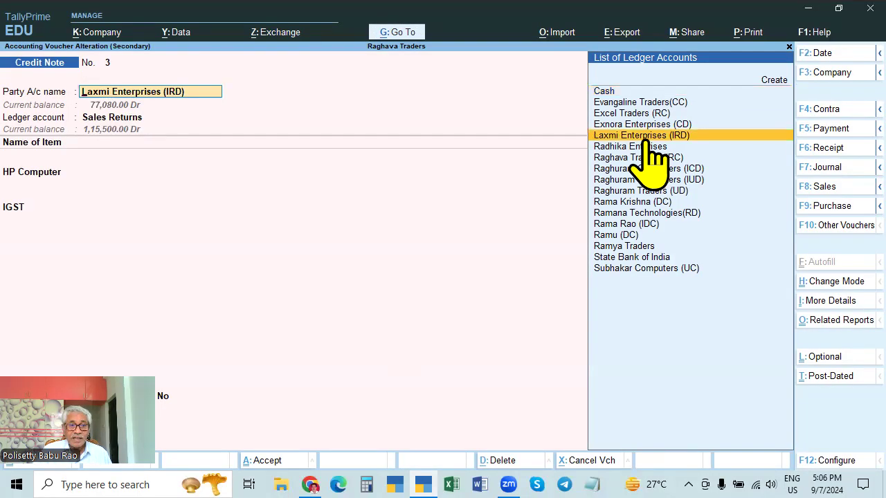
{"action": "key", "text": "Return"}
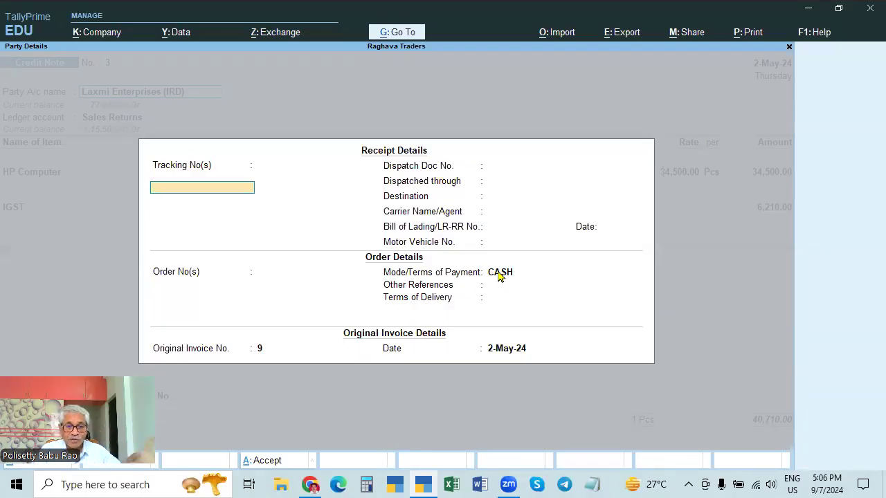
{"action": "key", "text": "Escape"}
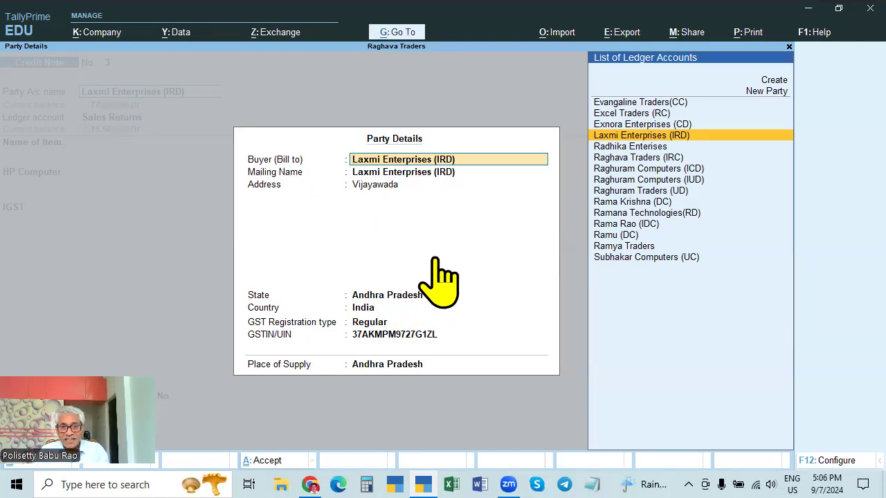
{"action": "type", "text": "1"}
{"action": "key", "text": "BackSpace"}
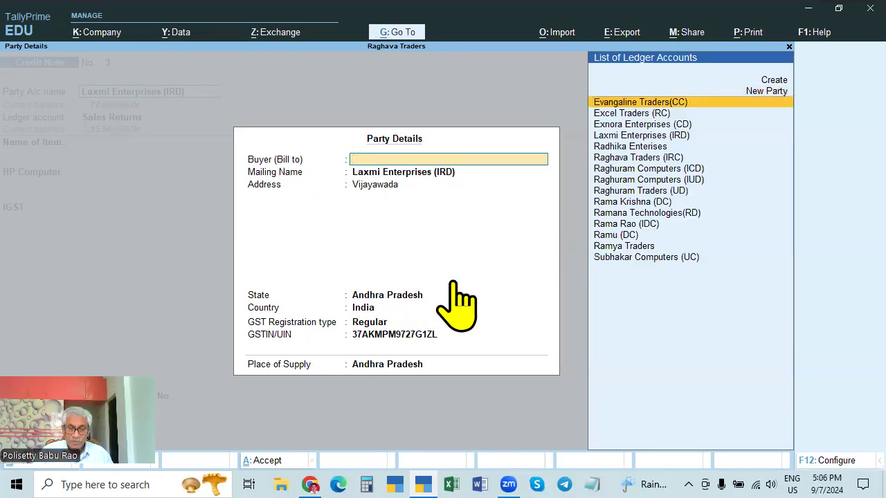
{"action": "key", "text": "Escape"}
{"action": "key", "text": "y"}
{"action": "key", "text": "Return"}
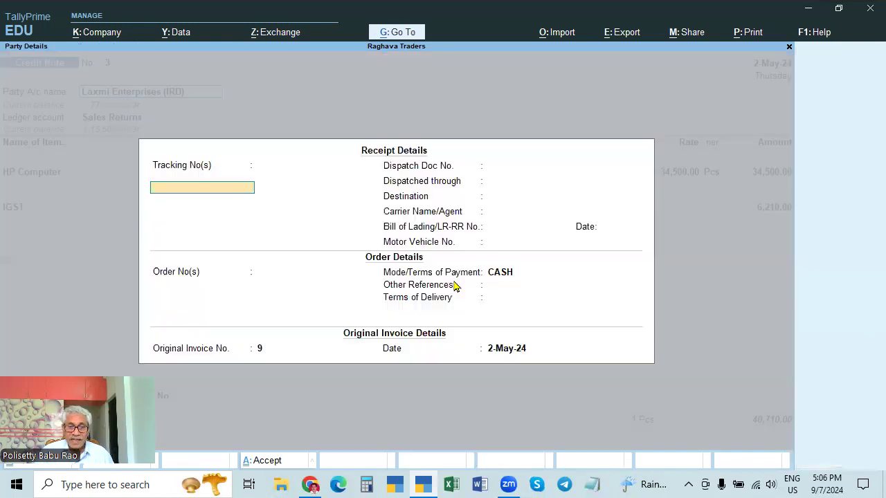
{"action": "key", "text": "Escape"}
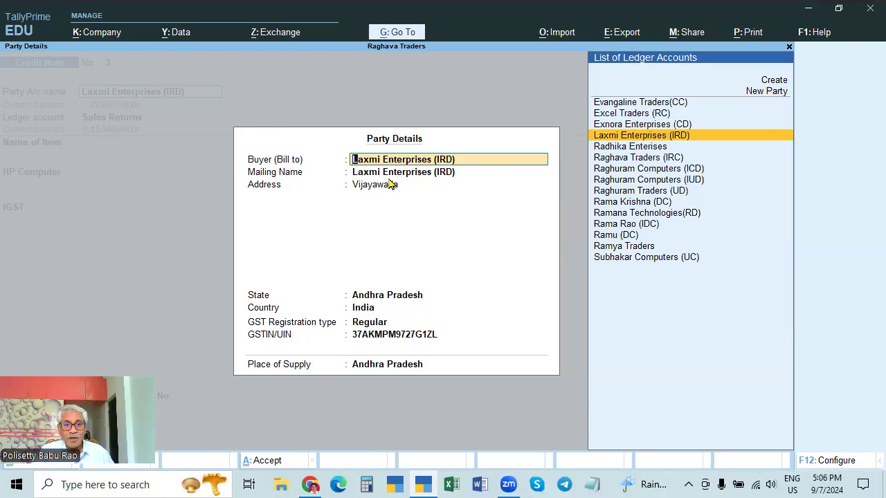
{"action": "key", "text": "BackSpace"}
{"action": "key", "text": "Escape"}
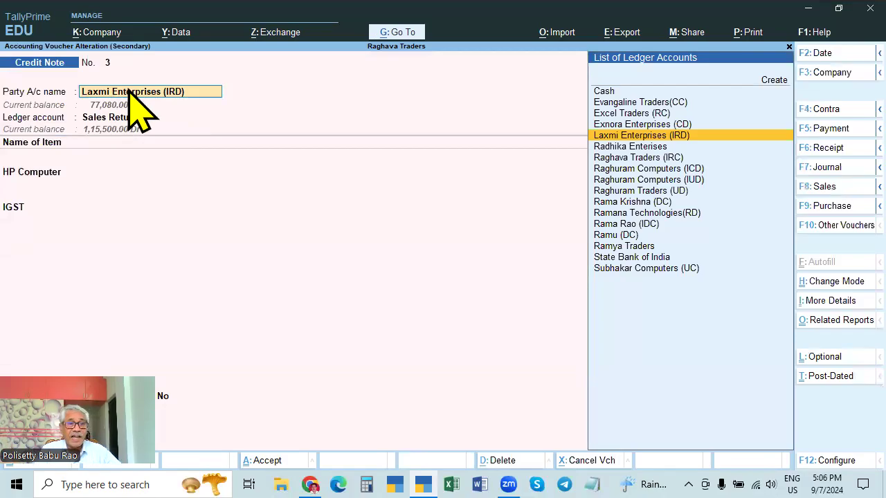
- Accept Credit Note No. 3's receipt details and the buyer details for Laxmi Enterprises (IRD)
{"action": "key", "text": "Return"}
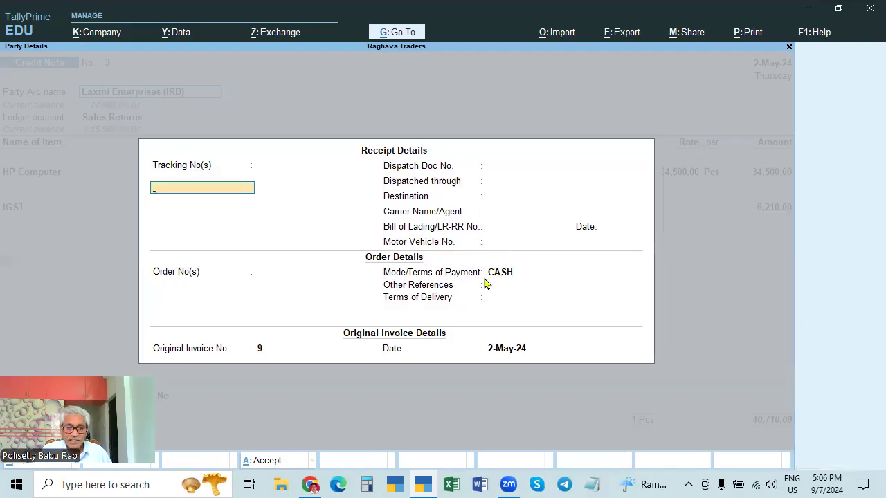
{"action": "key", "text": "ctrl+a"}
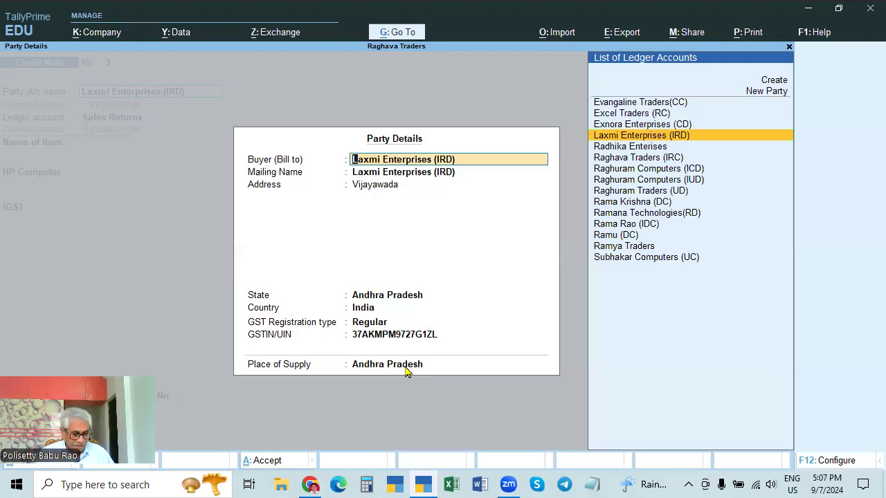
{"action": "key", "text": "Return"}
{"action": "key", "text": "ctrl+a"}
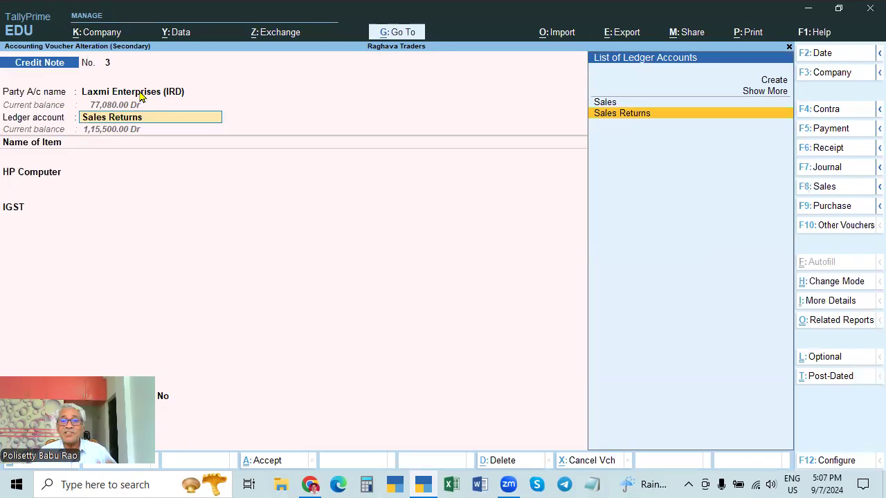
- Quit Credit Note No. 3 without saving the party account change and return to the Day Book
{"action": "key", "text": "space"}
{"action": "key", "text": "space"}
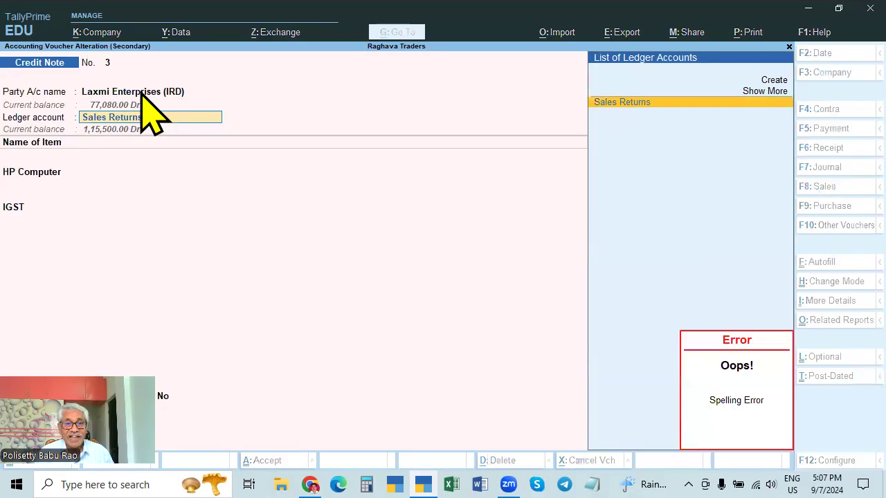
{"action": "key", "text": "BackSpace"}
{"action": "key", "text": "BackSpace"}
{"action": "key", "text": "BackSpace"}
{"action": "key", "text": "BackSpace"}
{"action": "key", "text": "BackSpace"}
{"action": "key", "text": "BackSpace"}
{"action": "key", "text": "BackSpace"}
{"action": "key", "text": "BackSpace"}
{"action": "key", "text": "BackSpace"}
{"action": "key", "text": "BackSpace"}
{"action": "key", "text": "BackSpace"}
{"action": "key", "text": "BackSpace"}
{"action": "key", "text": "BackSpace"}
{"action": "key", "text": "Escape"}
{"action": "key", "text": "y"}
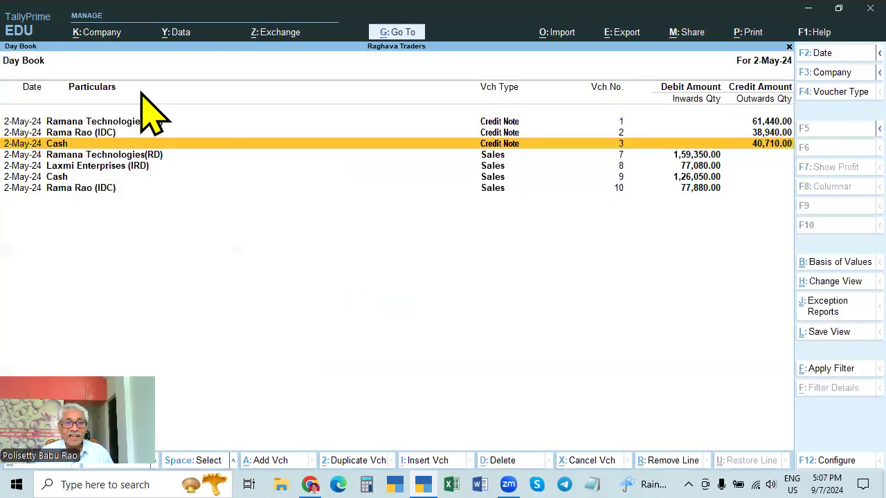
- Reopen the cash Credit Note No. 3 from the Day Book and check its receipt, buyer and consignee details
{"action": "key", "text": "Return"}
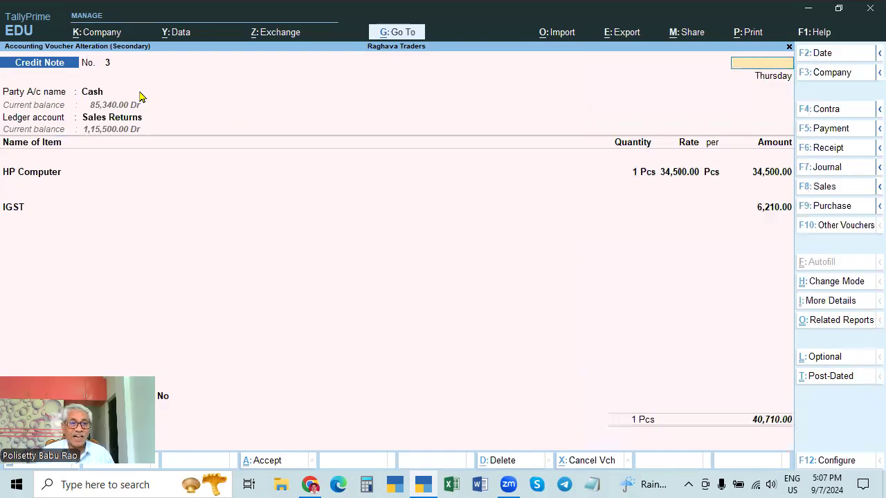
{"action": "key", "text": "Escape"}
{"action": "key", "text": "Down"}
{"action": "key", "text": "Down"}
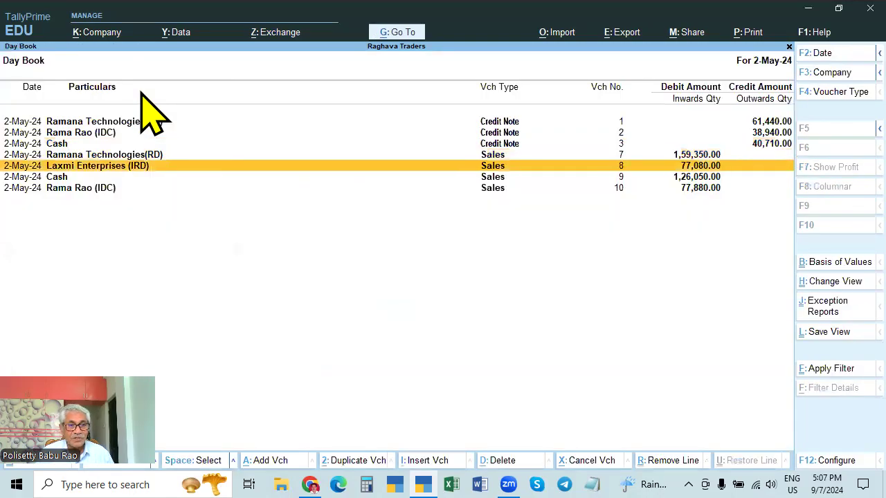
{"action": "key", "text": "Up"}
{"action": "key", "text": "Up"}
{"action": "key", "text": "Return"}
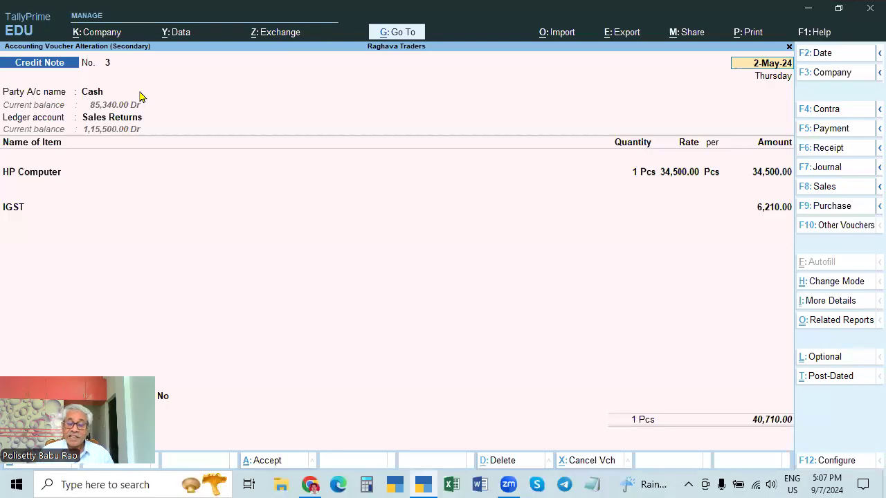
{"action": "key", "text": "Return"}
{"action": "key", "text": "Return"}
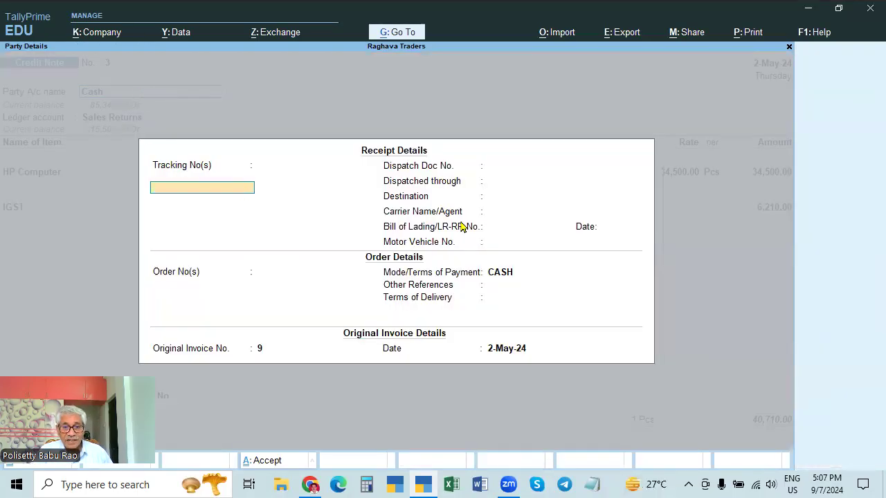
{"action": "key", "text": "Escape"}
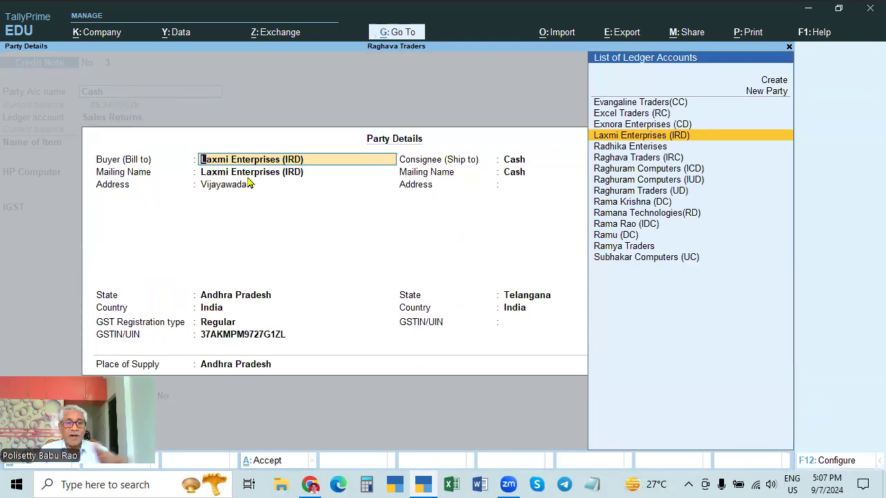
{"action": "key", "text": "Escape"}
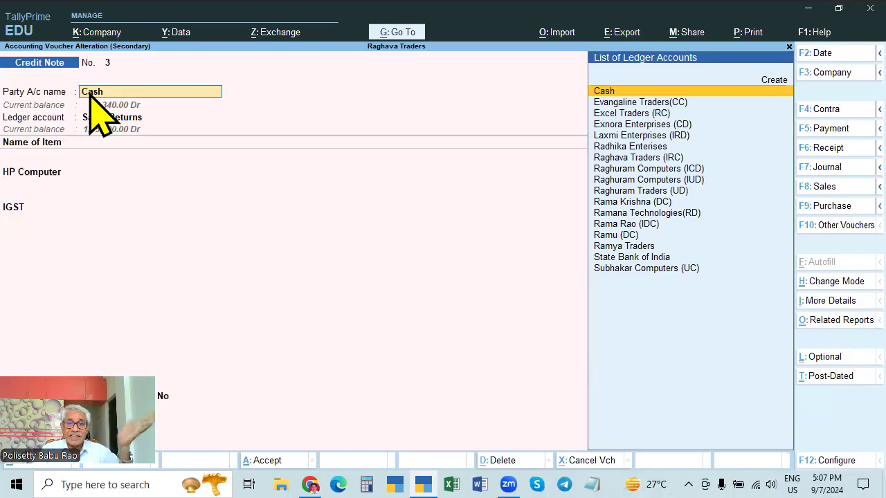
- Check Credit Note No. 3's mode of payment, and accept its receipt and party details and the voucher as entered
{"action": "key", "text": "Return"}
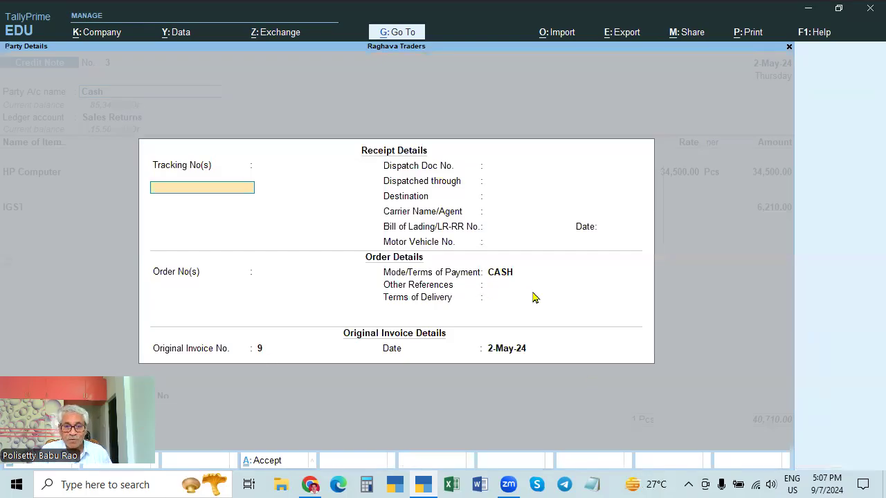
{"action": "left_click", "coordinate": [505, 275]}
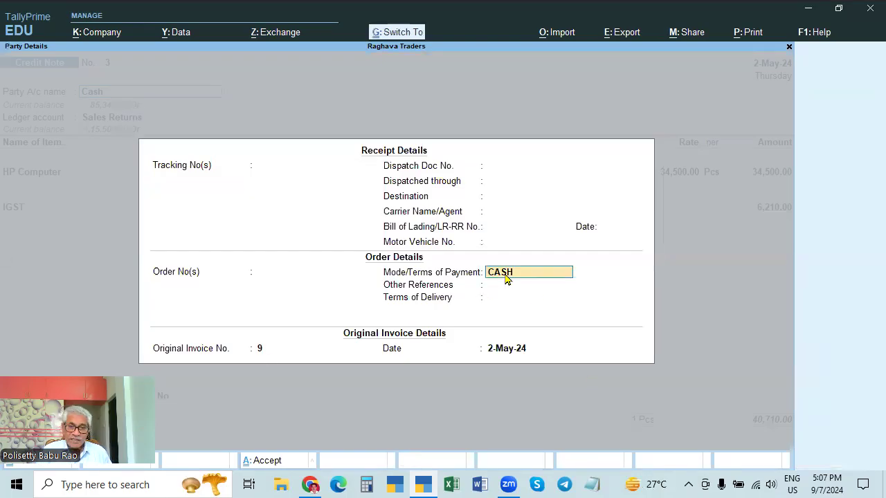
{"action": "key", "text": "ctrl+a"}
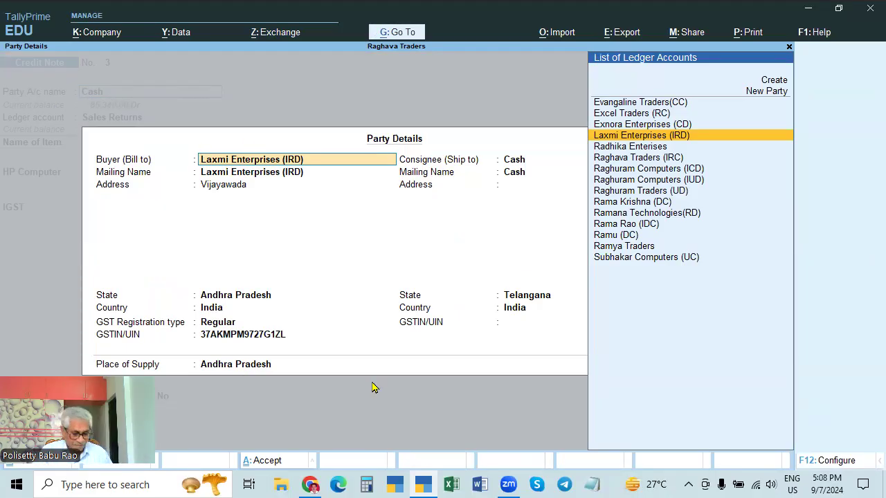
{"action": "key", "text": "ctrl+a"}
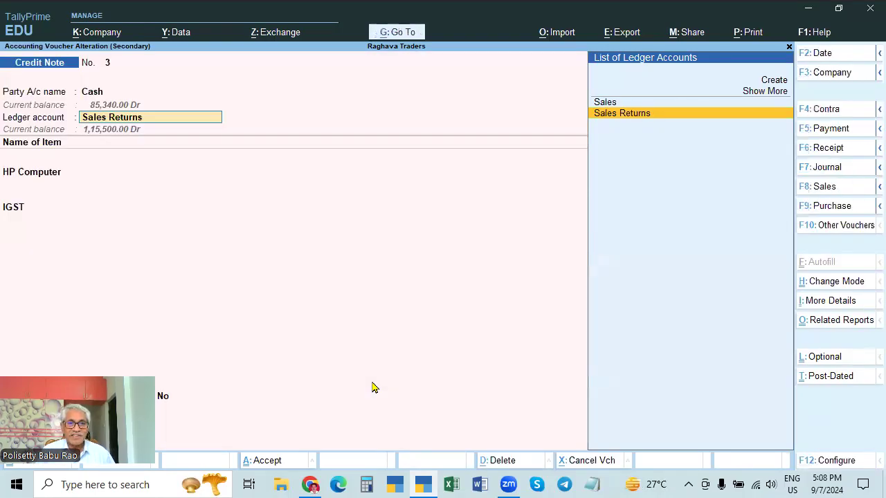
{"action": "key", "text": "ctrl+a"}
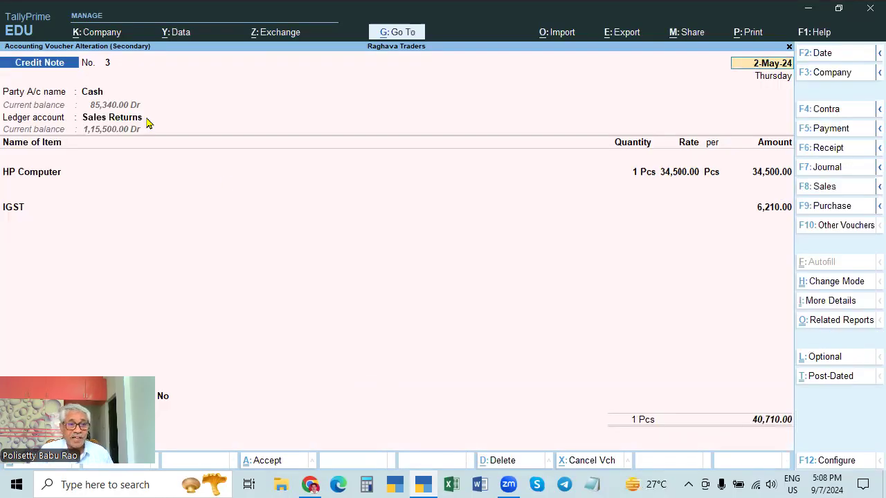
- Look at the receipt details behind Credit Note No. 3's Cash party account and return to the Day Book
{"action": "left_click", "coordinate": [90, 94]}
{"action": "key", "text": "Return"}
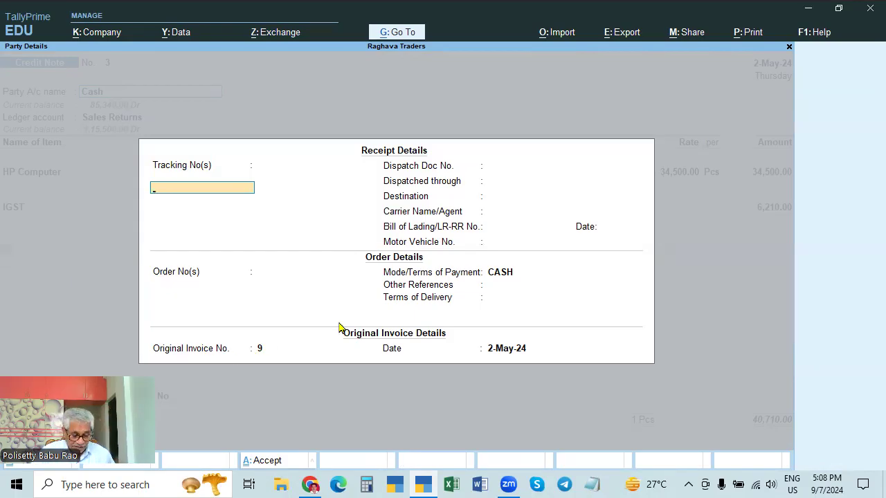
{"action": "key", "text": "Escape"}
{"action": "key", "text": "Escape"}
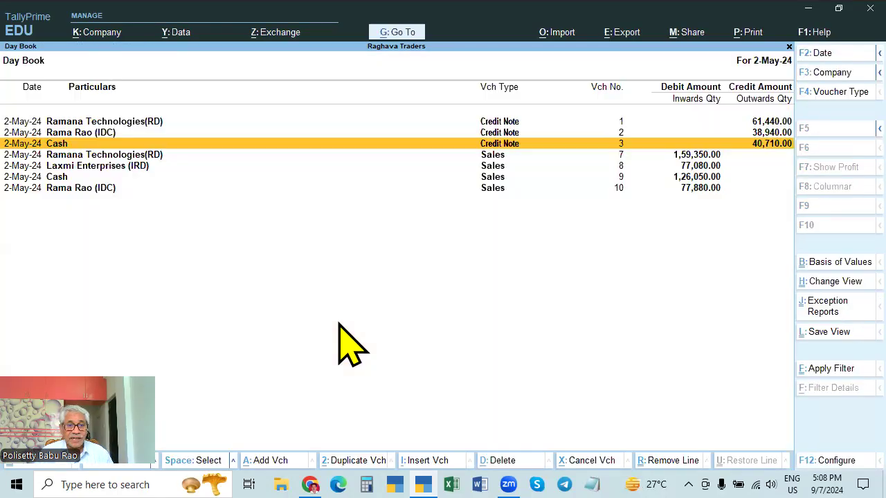
- Open the cash Sales voucher No. 9 from the Day Book and check its dispatch, payment mode, buyer and consignee details
{"action": "key", "text": "Down"}
{"action": "key", "text": "Down"}
{"action": "key", "text": "Down"}
{"action": "key", "text": "Return"}
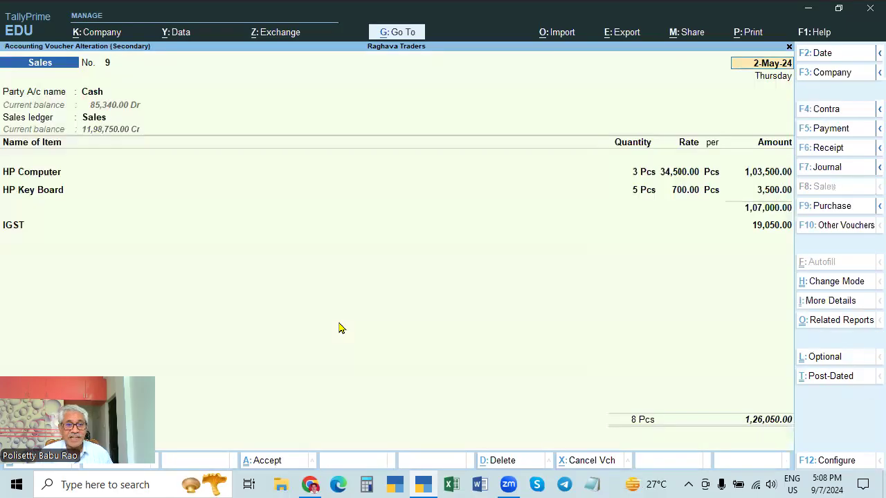
{"action": "key", "text": "Return"}
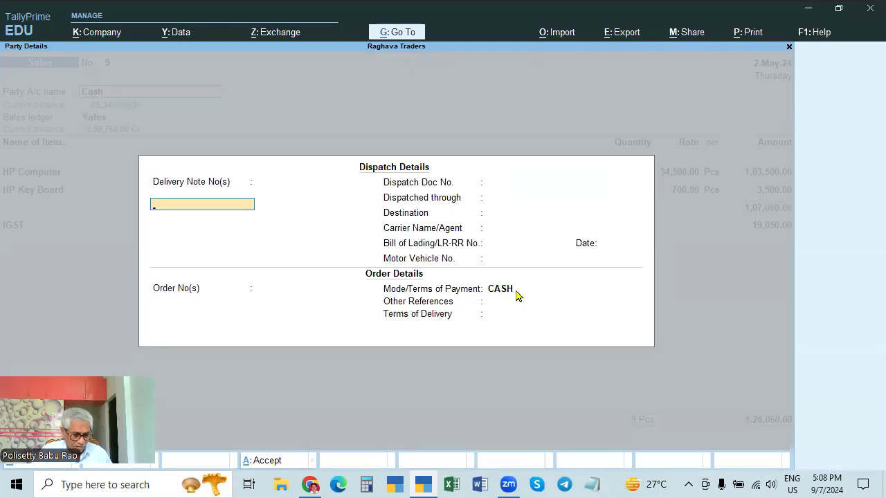
{"action": "key", "text": "ctrl+a"}
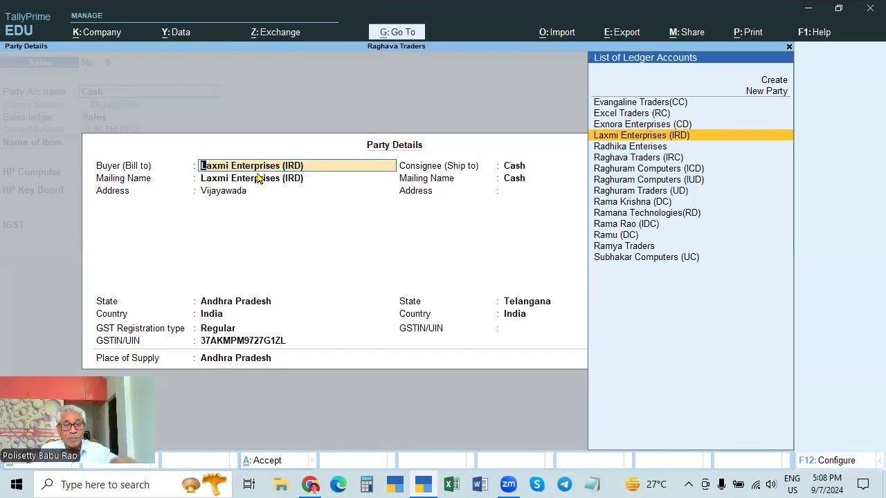
{"action": "key", "text": "Escape"}
{"action": "key", "text": "Escape"}
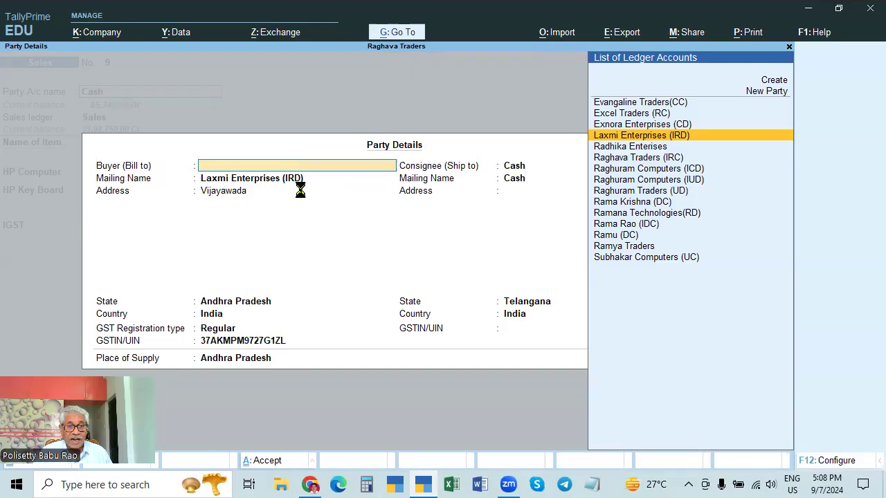
- Accept Sales voucher No. 9's dispatch and party details as entered and examine its enlarged tax invoice preview
{"action": "key", "text": "Return"}
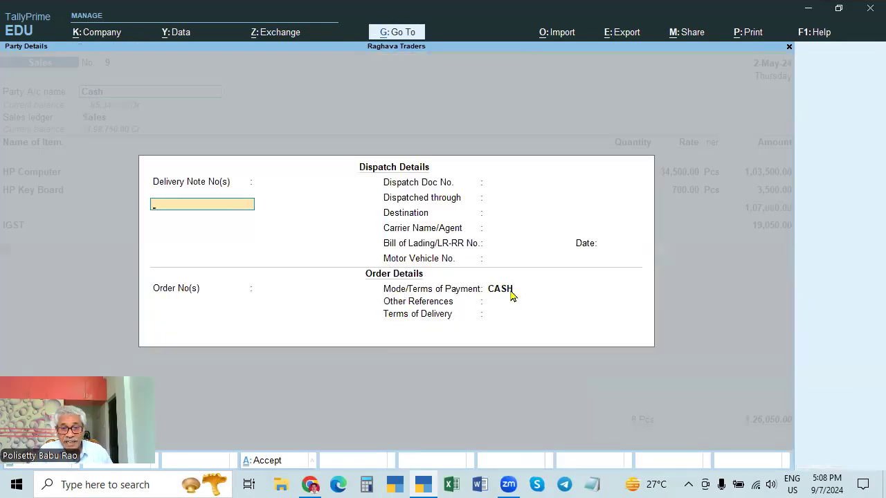
{"action": "key", "text": "ctrl+a"}
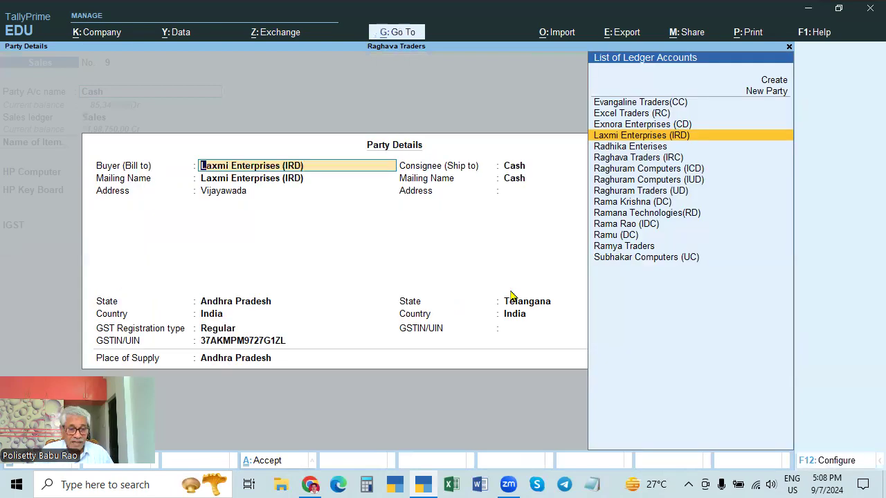
{"action": "key", "text": "ctrl+a"}
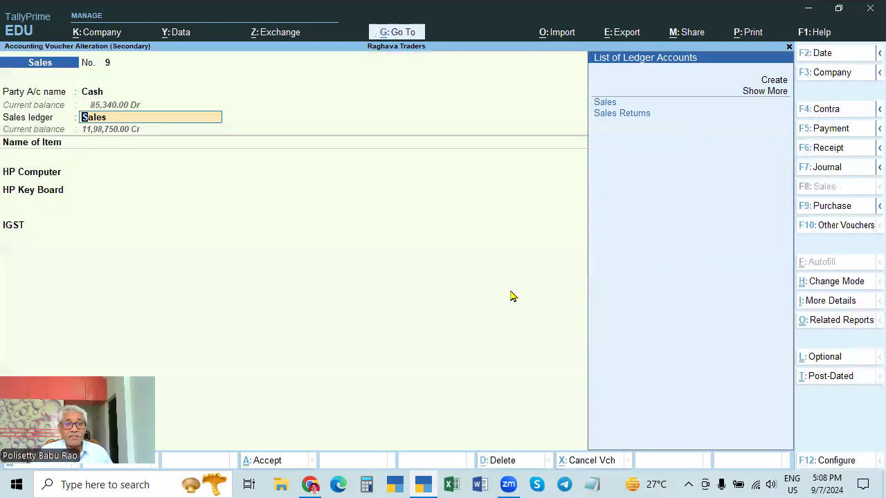
{"action": "key", "text": "ctrl+a"}
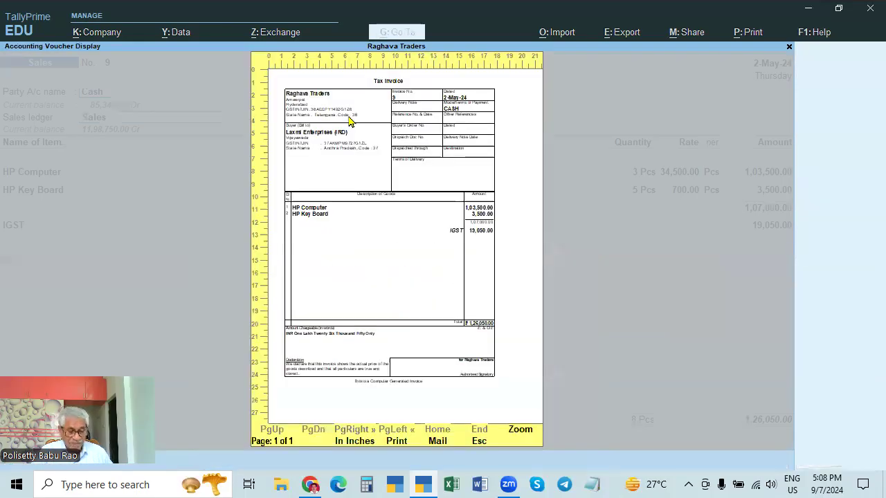
{"action": "left_click", "coordinate": [348, 119]}
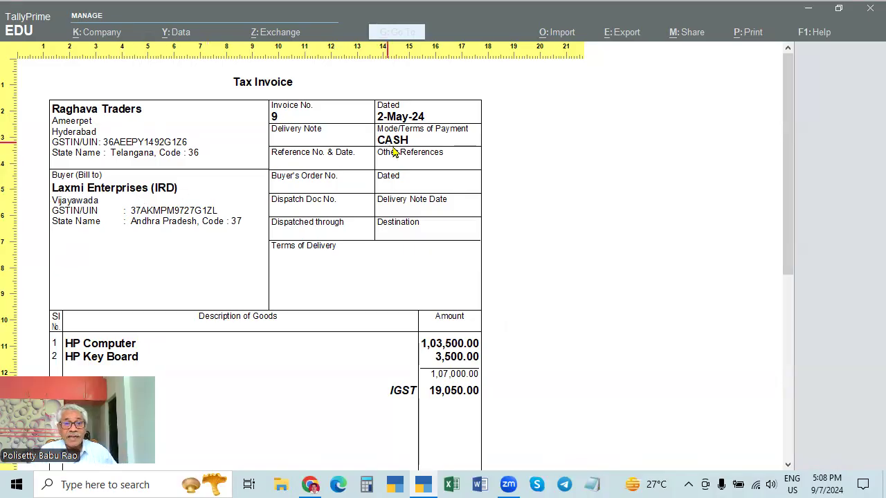
- Close the tax invoice preview and review the dispatch and party details behind Sales voucher No. 9's Cash account, accepting them as entered
{"action": "key", "text": "Escape"}
{"action": "key", "text": "Escape"}
{"action": "key", "text": "Escape"}
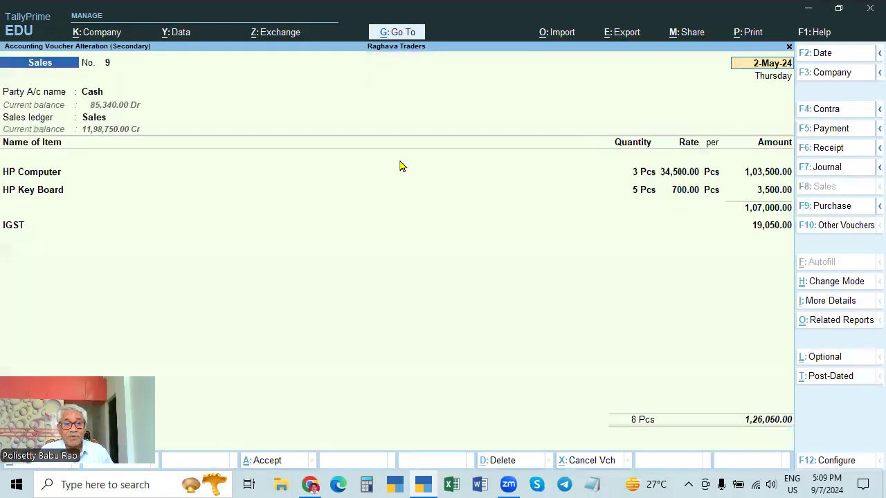
{"action": "left_click", "coordinate": [92, 90]}
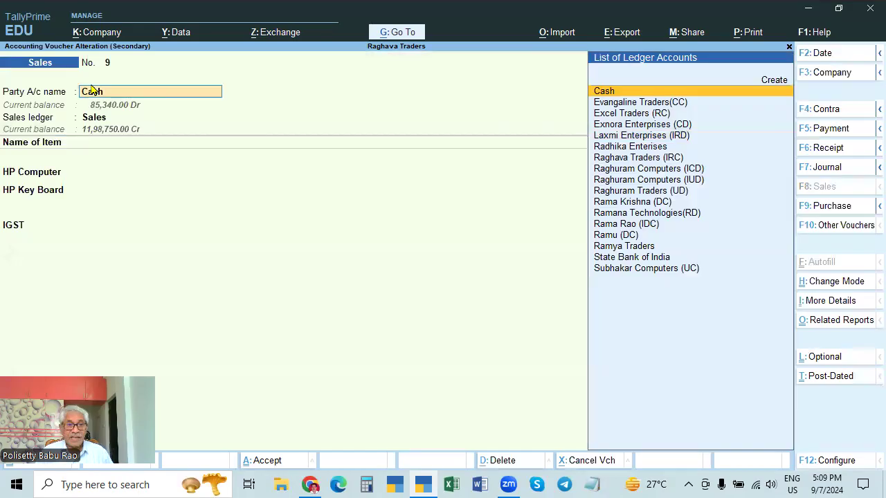
{"action": "key", "text": "Return"}
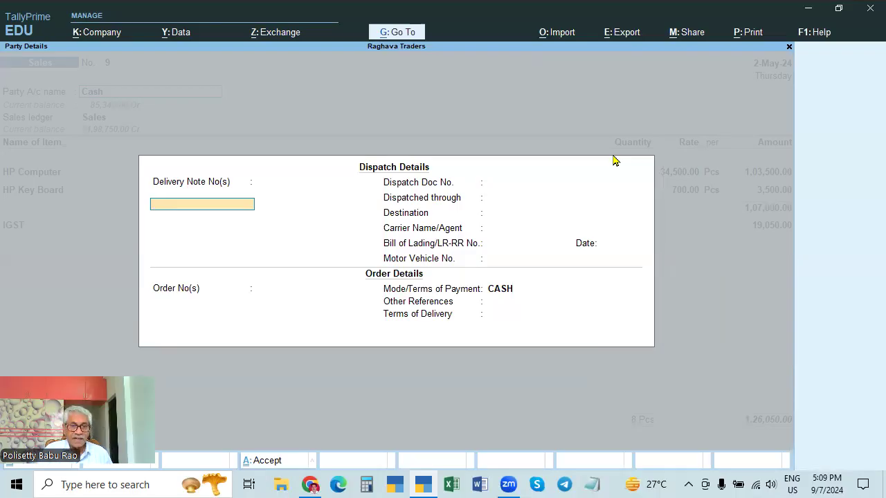
{"action": "key", "text": "ctrl+a"}
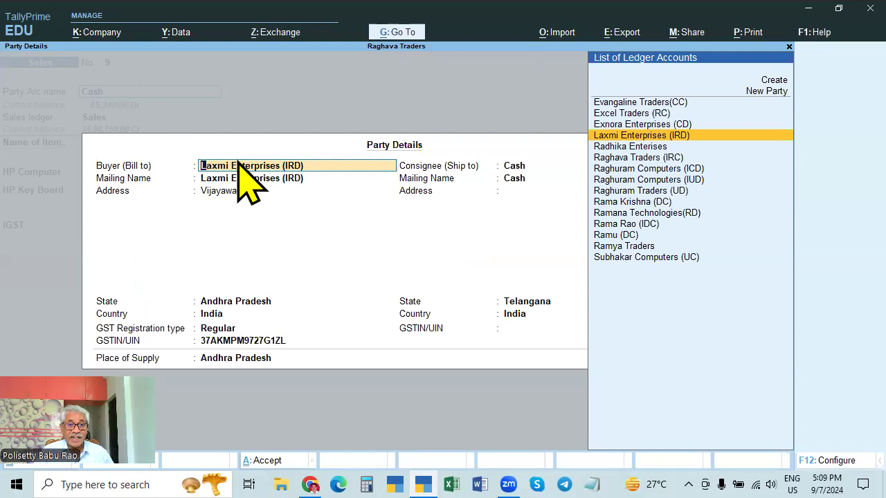
{"action": "key", "text": "ctrl+a"}
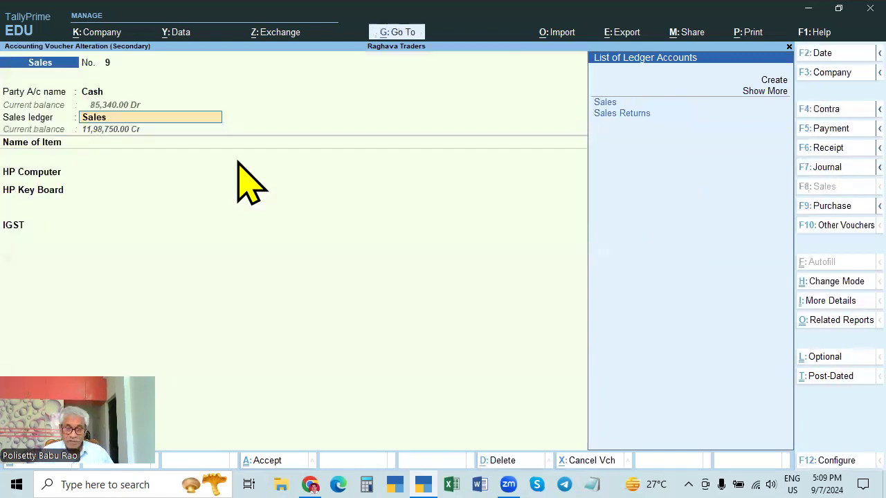
- Preview Sales voucher No. 9's tax invoice enlarged, check its buyer and payment mode, and quit the voucher to the Day Book
{"action": "key", "text": "alt+p"}
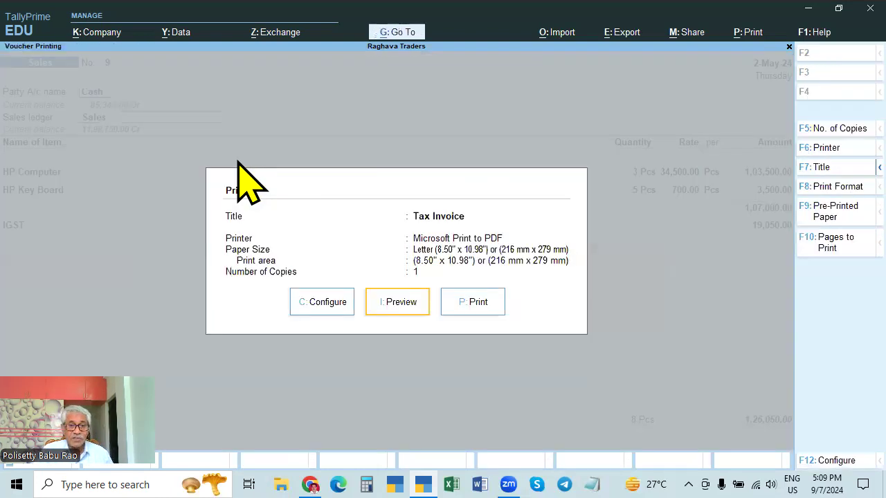
{"action": "left_click", "coordinate": [400, 311]}
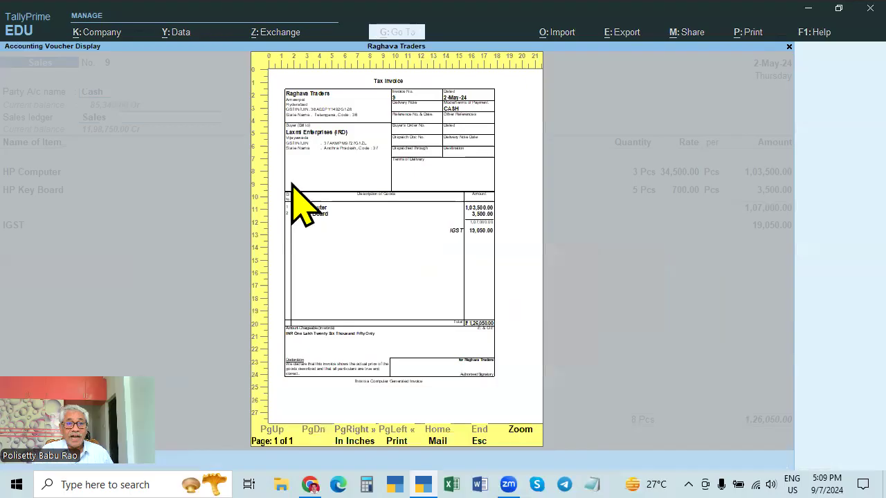
{"action": "left_click", "coordinate": [325, 87]}
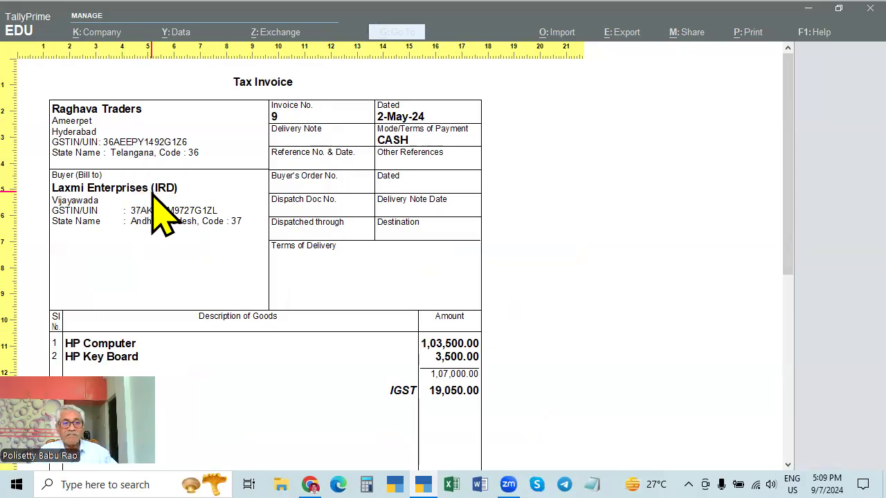
{"action": "key", "text": "Escape"}
{"action": "key", "text": "Escape"}
{"action": "key", "text": "Escape"}
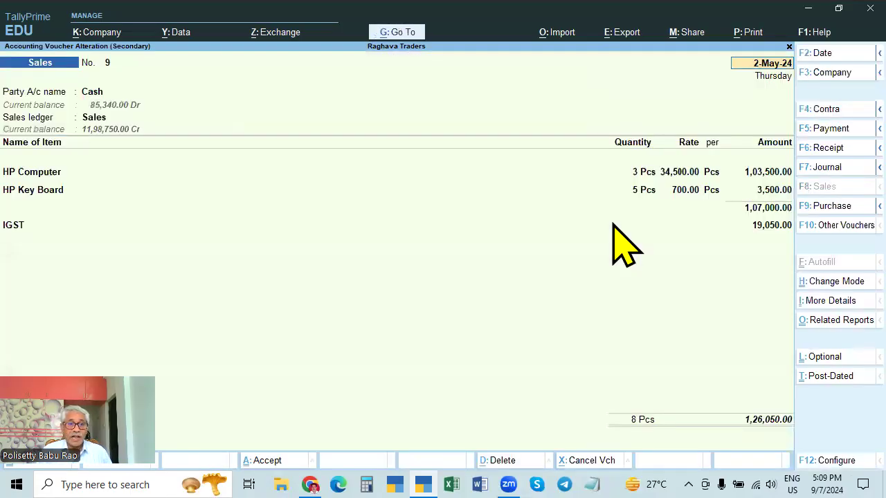
{"action": "key", "text": "Escape"}
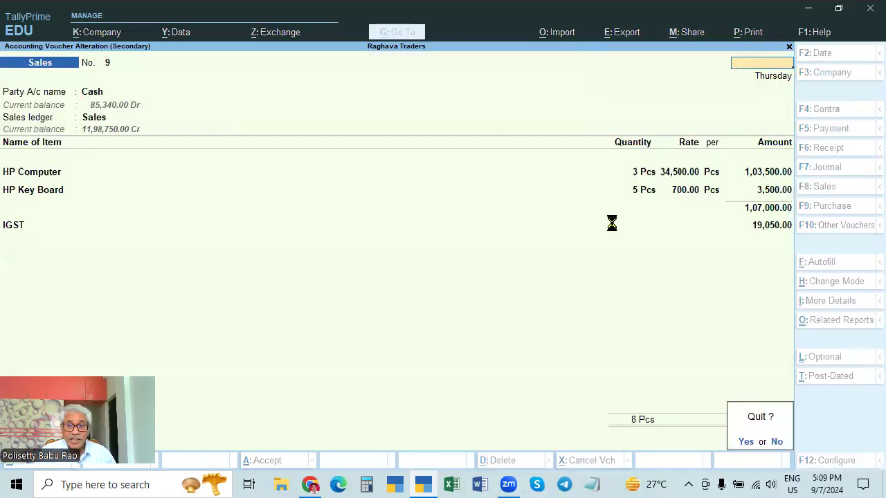
{"action": "key", "text": "y"}
- Open cash Credit Note No. 3 from the Day Book, check its receipt and original invoice details, and return to the Day Book
{"action": "key", "text": "Up"}
{"action": "key", "text": "Up"}
{"action": "key", "text": "Up"}
{"action": "key", "text": "Return"}
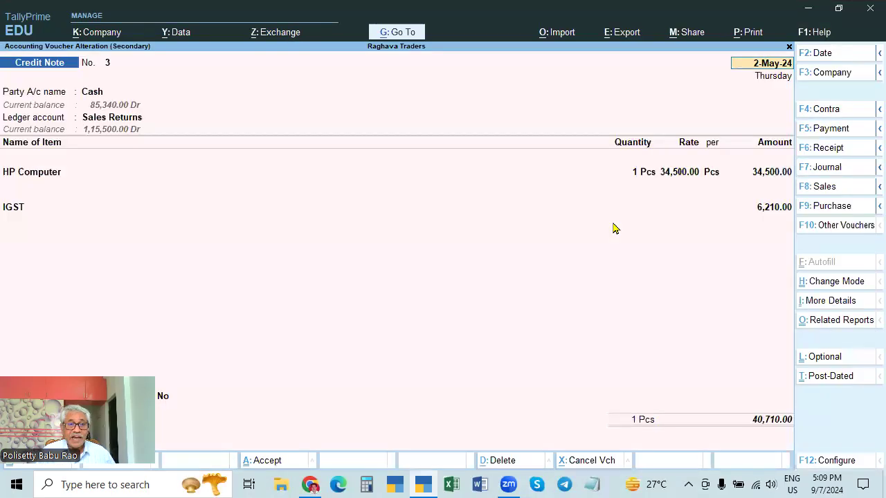
{"action": "key", "text": "Return"}
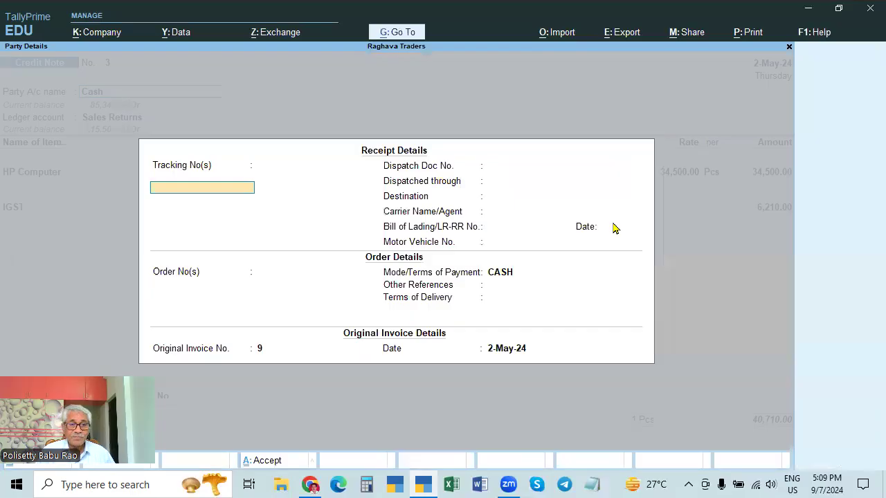
{"action": "key", "text": "Escape"}
{"action": "key", "text": "y"}
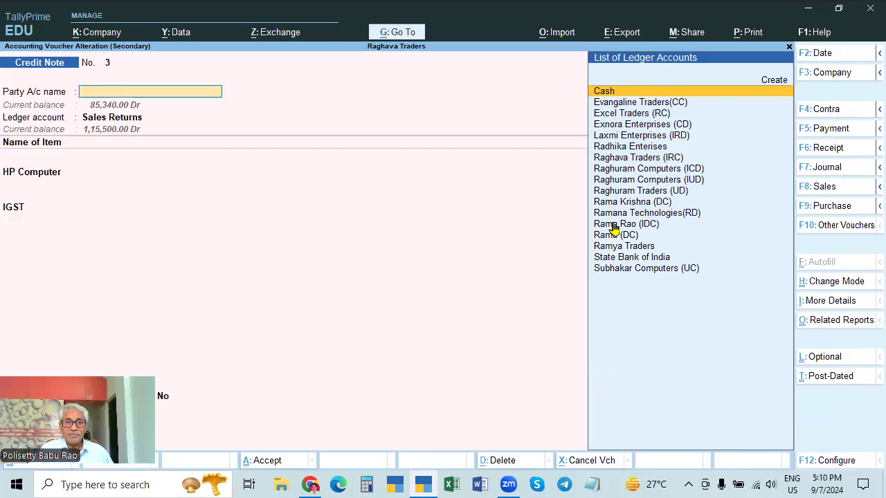
{"action": "key", "text": "Escape"}
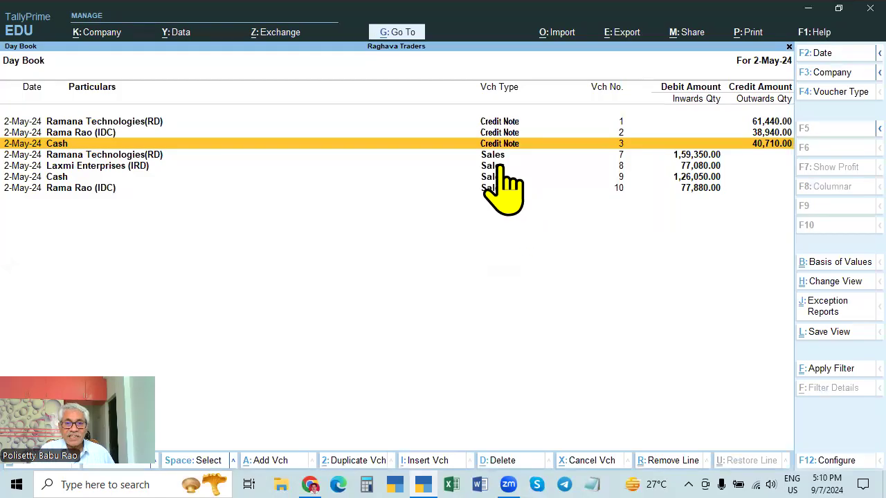